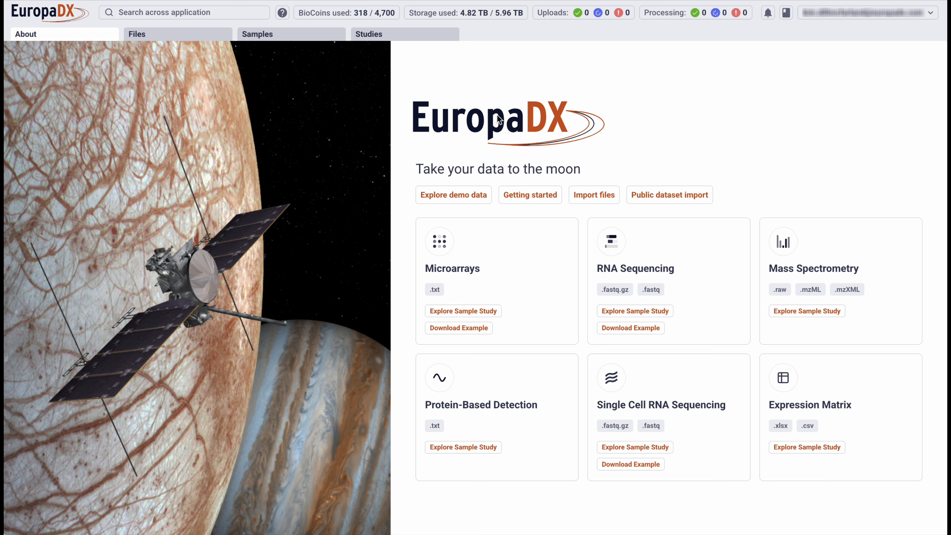
Open the GSE149689 single-cell study from the list of studies.
left_click(369, 35)
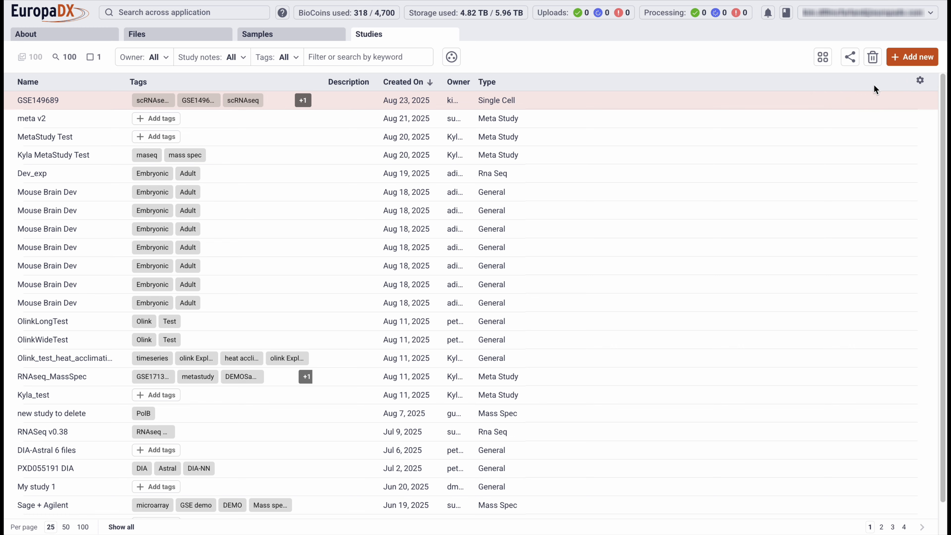
left_click(887, 100)
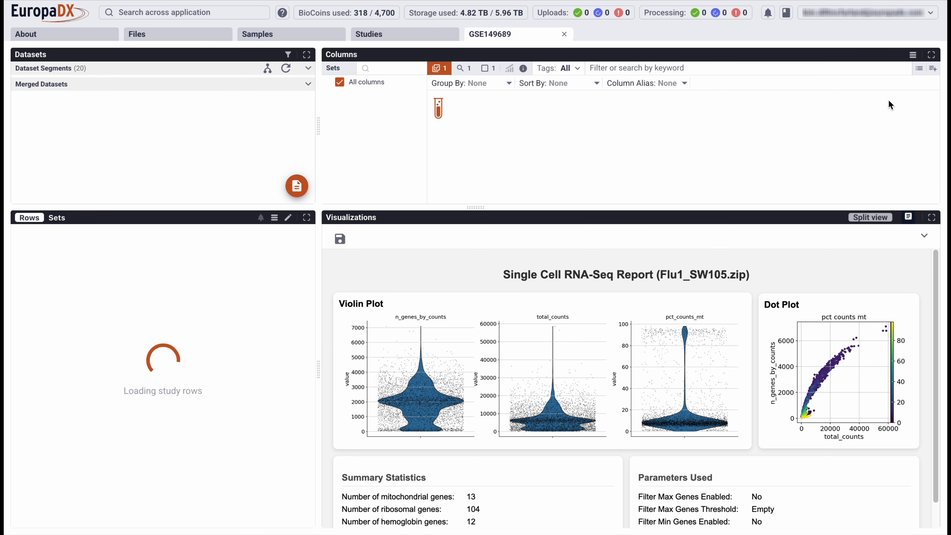
Expand the dataset segments and enlarge the Datasets pane in width and height until all segments fit.
left_click(308, 70)
left_click_drag(318, 124, 480, 124)
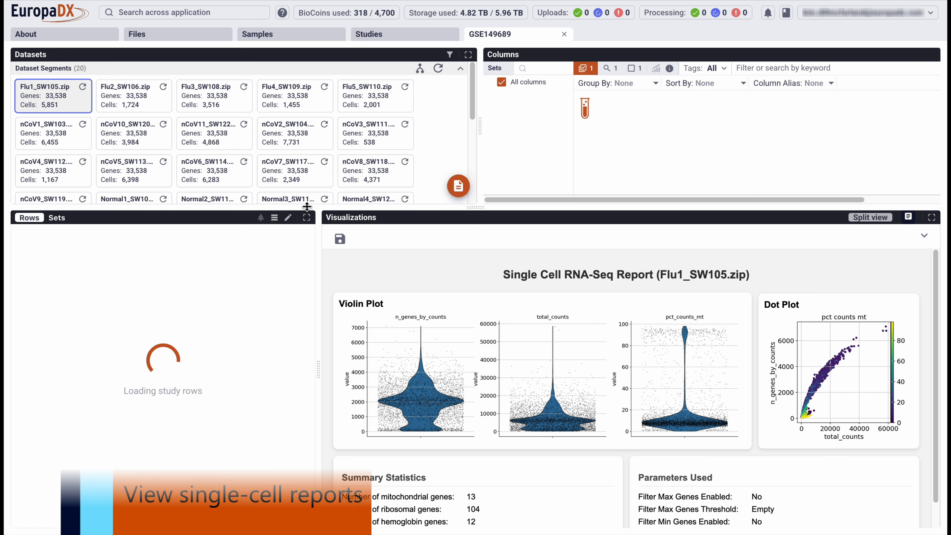
left_click_drag(312, 205, 308, 278)
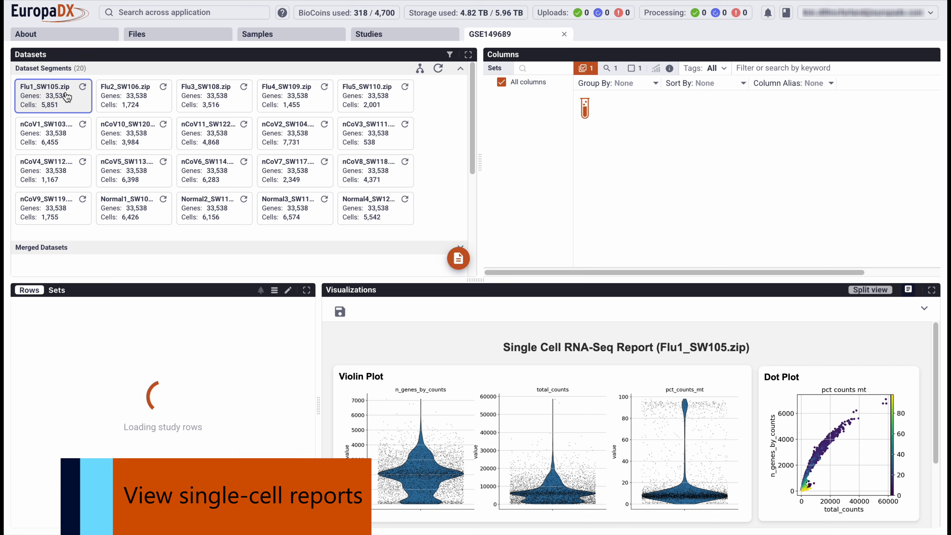
Review the single-cell reports of Flu1_SW105.zip and Flu2_SW106.zip, including summary statistics and parameters, and return to the Flu1 report.
scroll(452, 388, "down", 3)
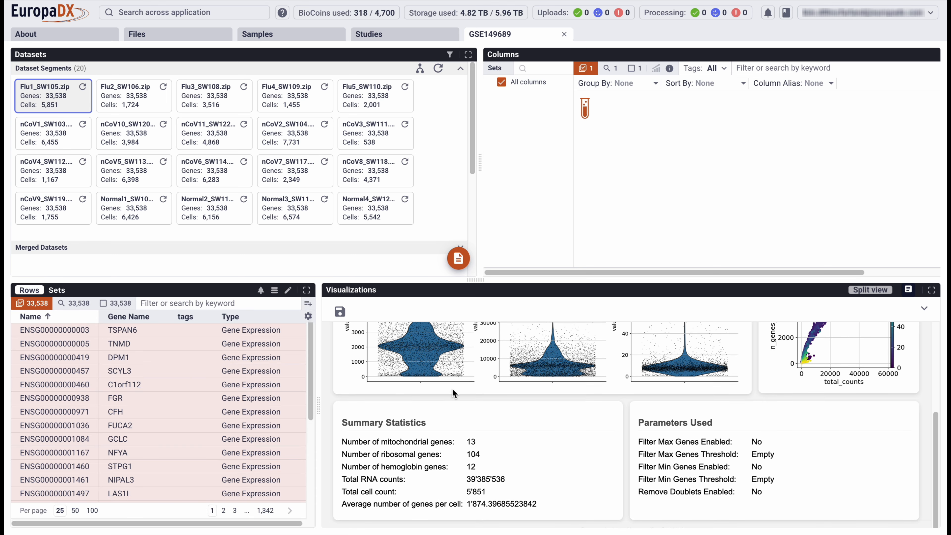
left_click(135, 97)
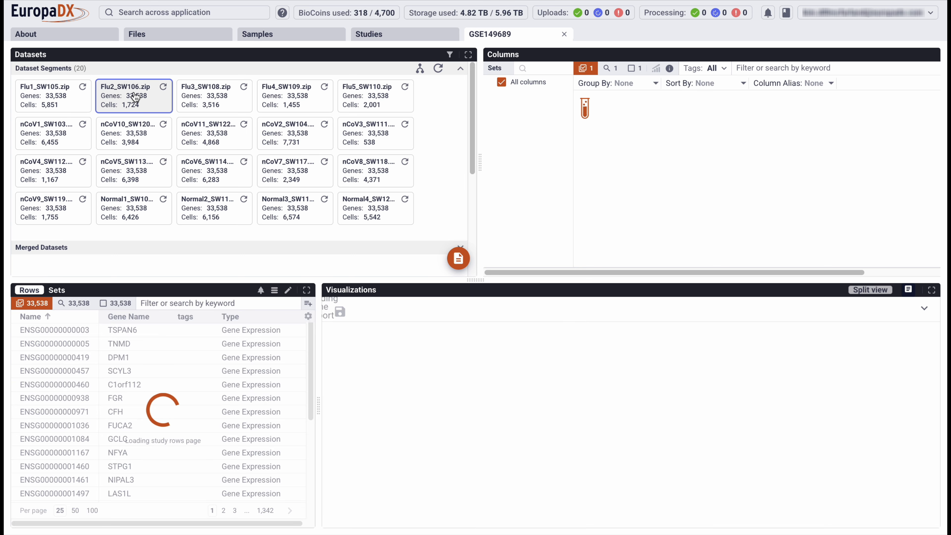
scroll(503, 420, "down", 3)
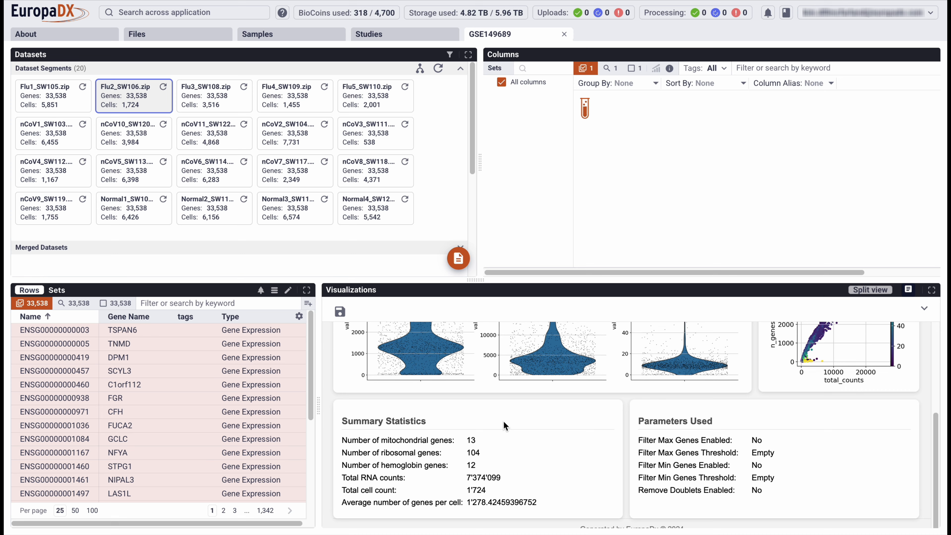
scroll(503, 420, "up", 3)
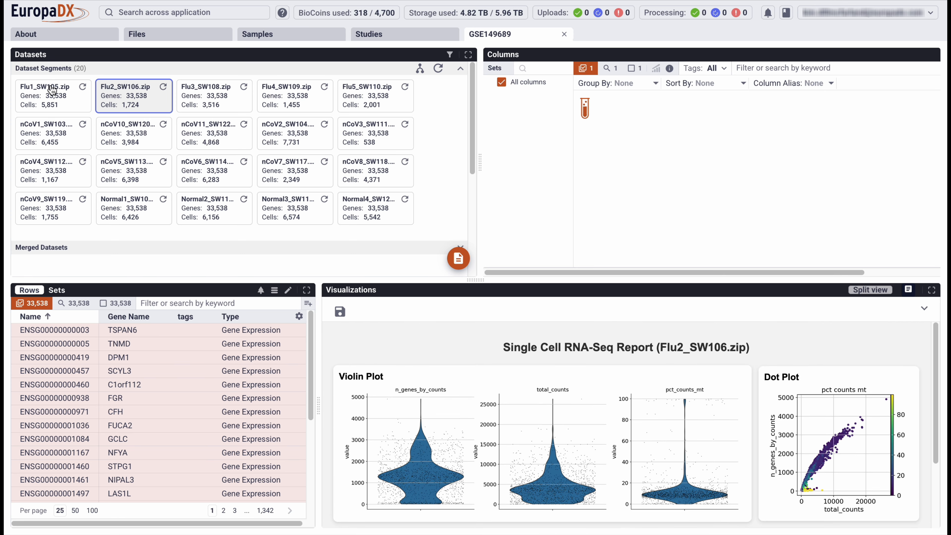
left_click(55, 99)
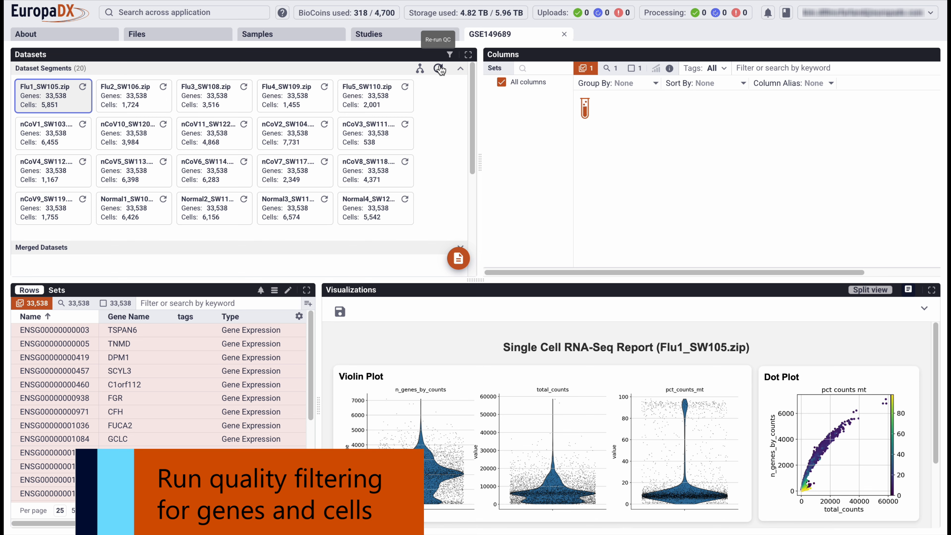
Start a quality control re-run for all datasets with the cell filters set to a maximum of 10000 and a minimum of 200 genes.
left_click(449, 68)
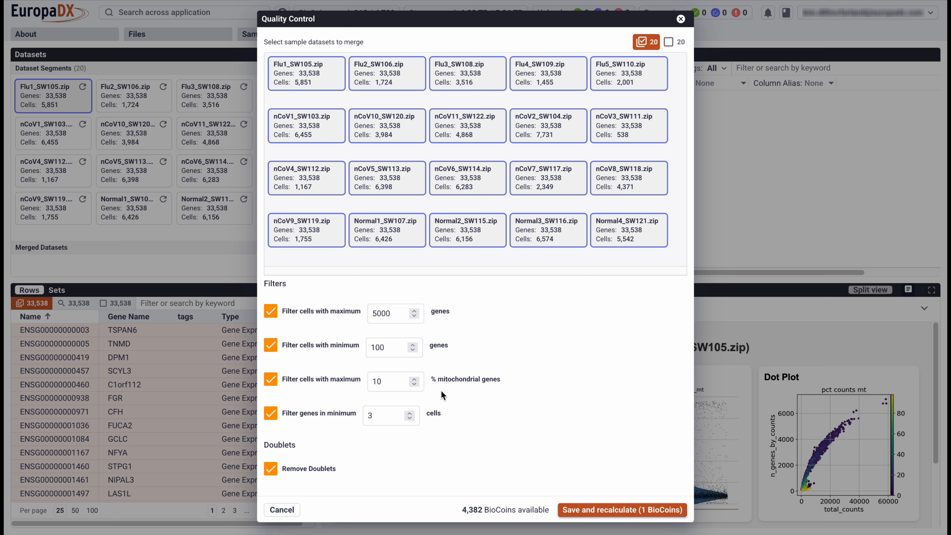
left_click_drag(387, 357, 347, 350)
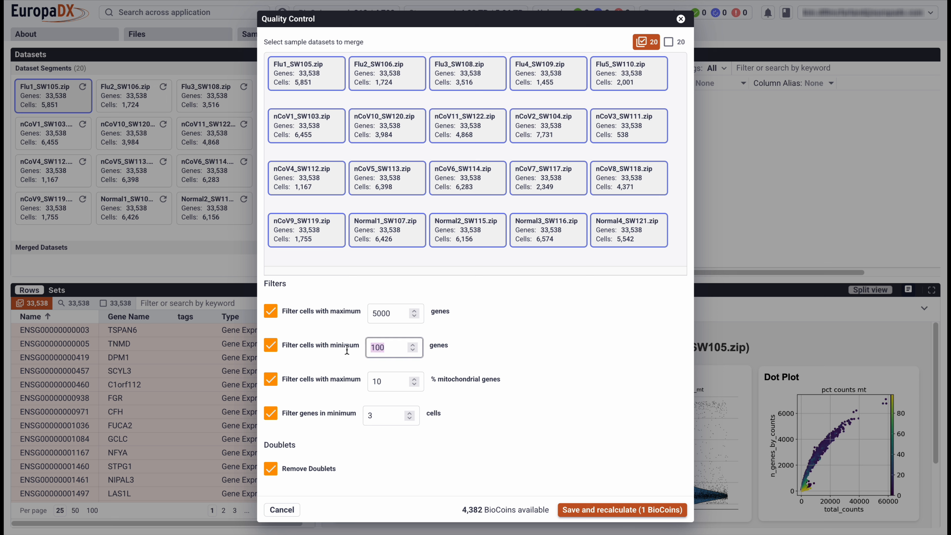
left_click_drag(395, 316, 356, 317)
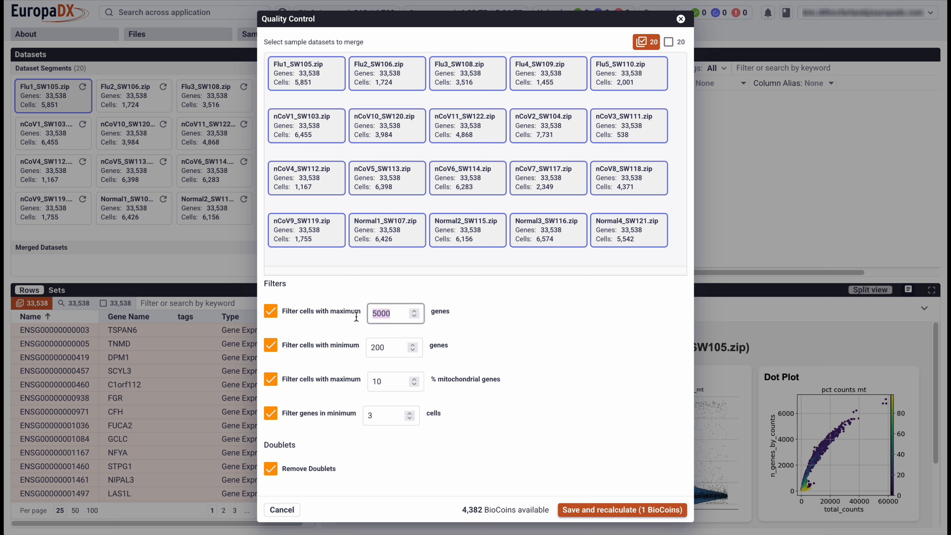
type("1000")
Set the mitochondrial gene maximum to 15% and the gene filter to a minimum of 1 cell, and save and recalculate.
left_click_drag(389, 382, 356, 382)
left_click_drag(403, 416, 344, 422)
type("1")
left_click(509, 430)
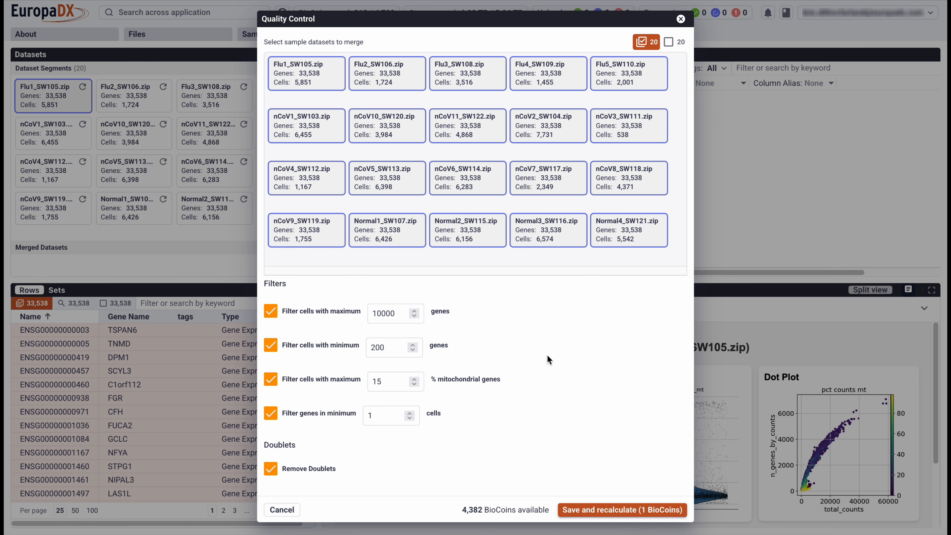
left_click(628, 511)
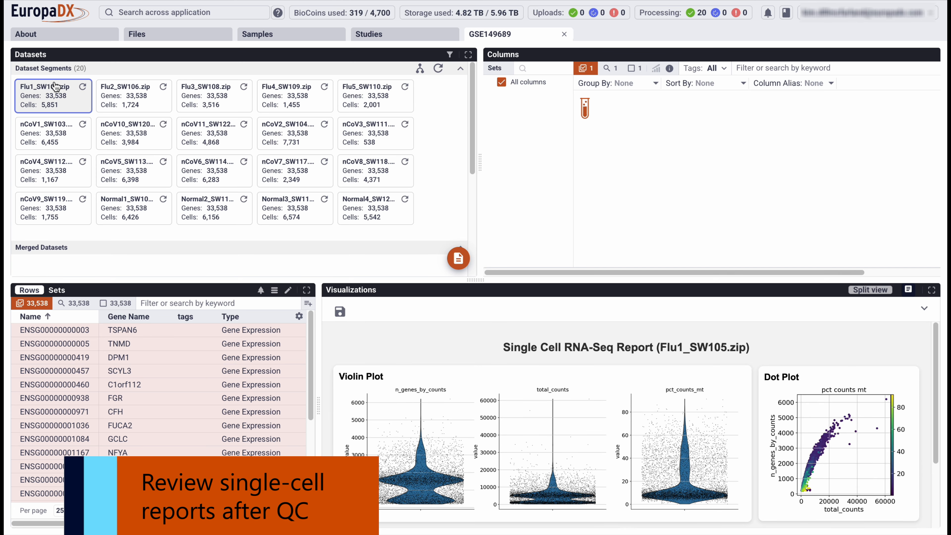
Review the post-QC reports of Flu1_SW105.zip and Flu5_SW110.zip, including their summary statistics and the parameters used.
scroll(625, 413, "down", 4)
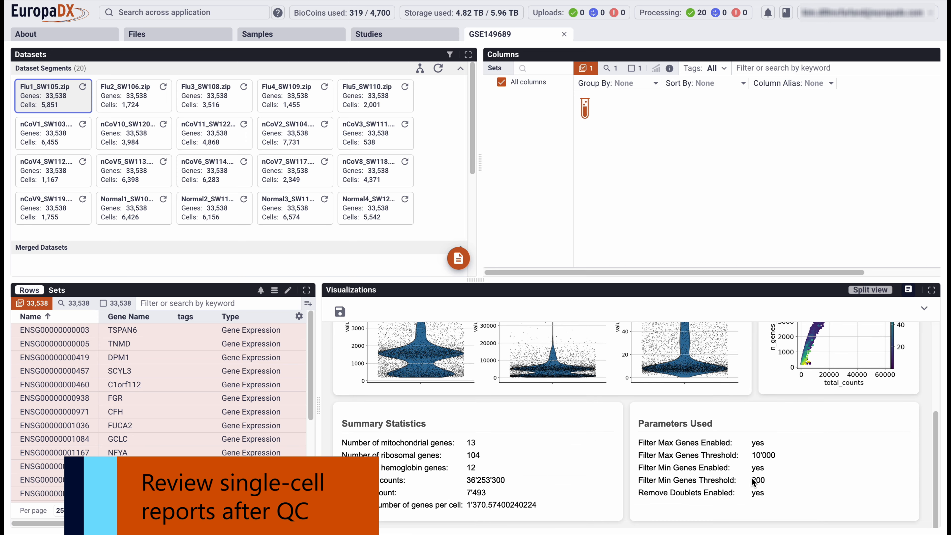
scroll(648, 422, "up", 4)
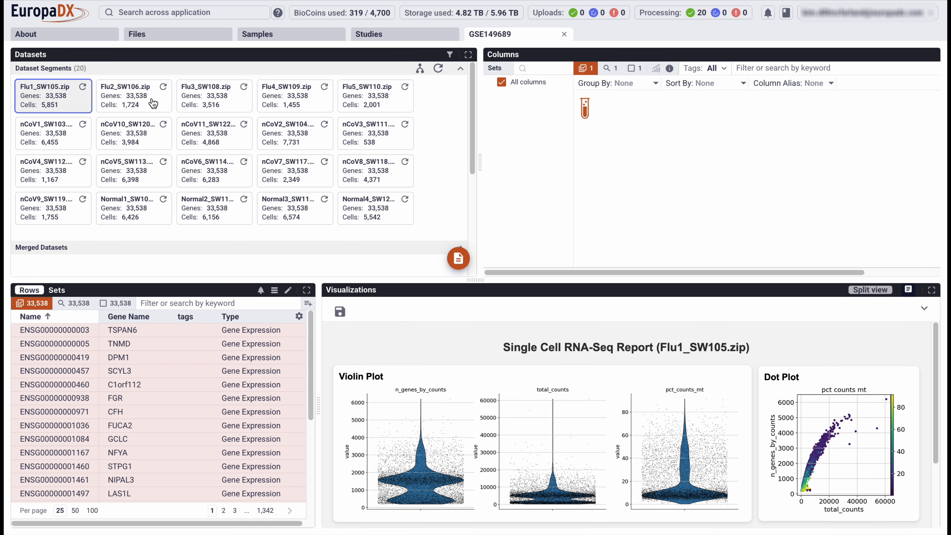
left_click(369, 105)
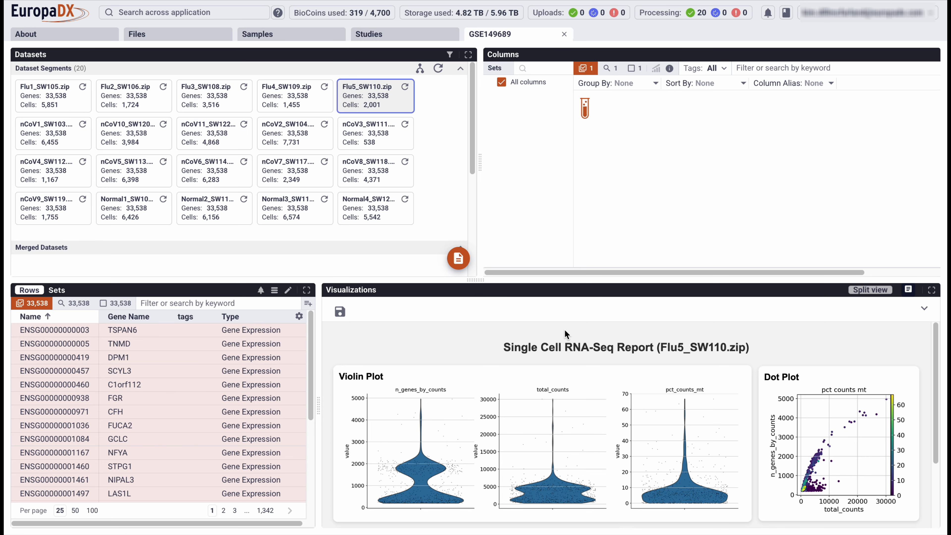
scroll(582, 434, "down", 4)
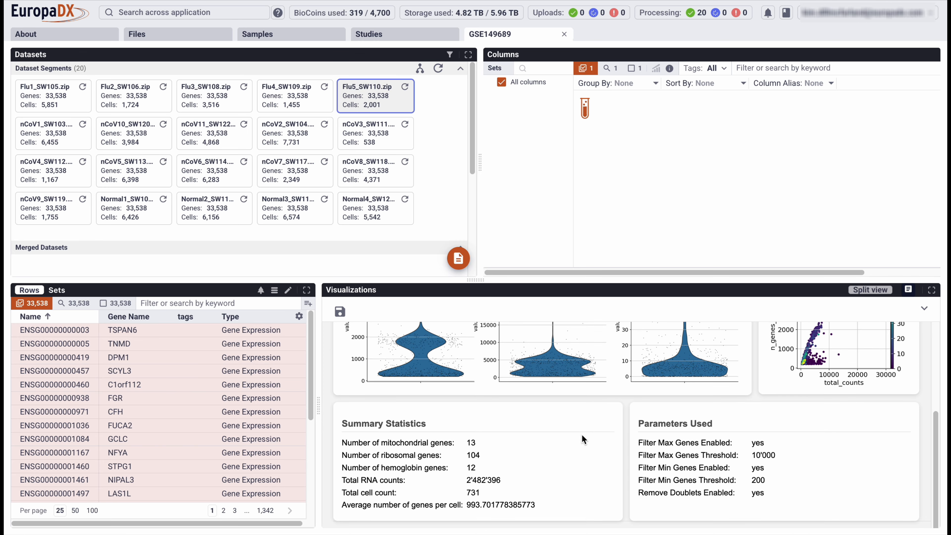
scroll(554, 423, "up", 4)
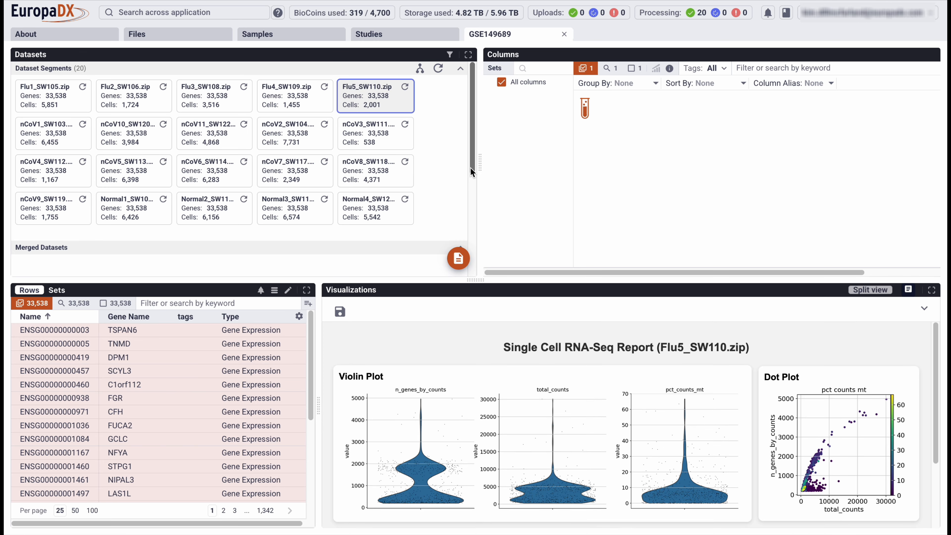
Create a merged dataset named Data from all 20 sample datasets and run the merge.
left_click(420, 68)
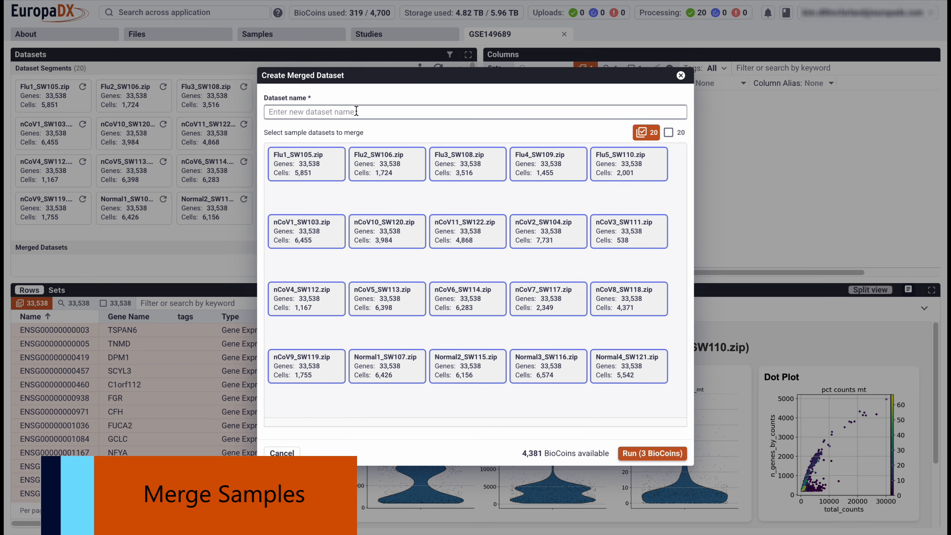
type("Data")
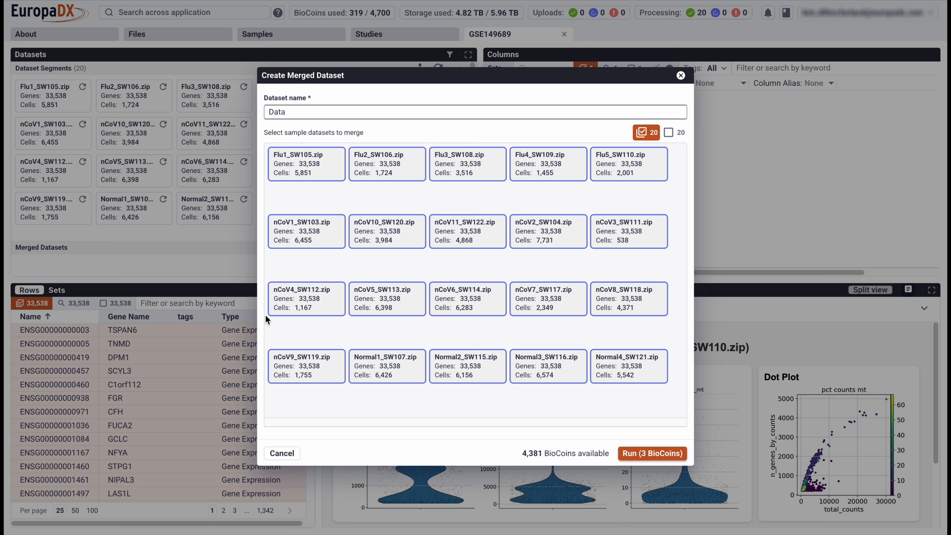
left_click(313, 174)
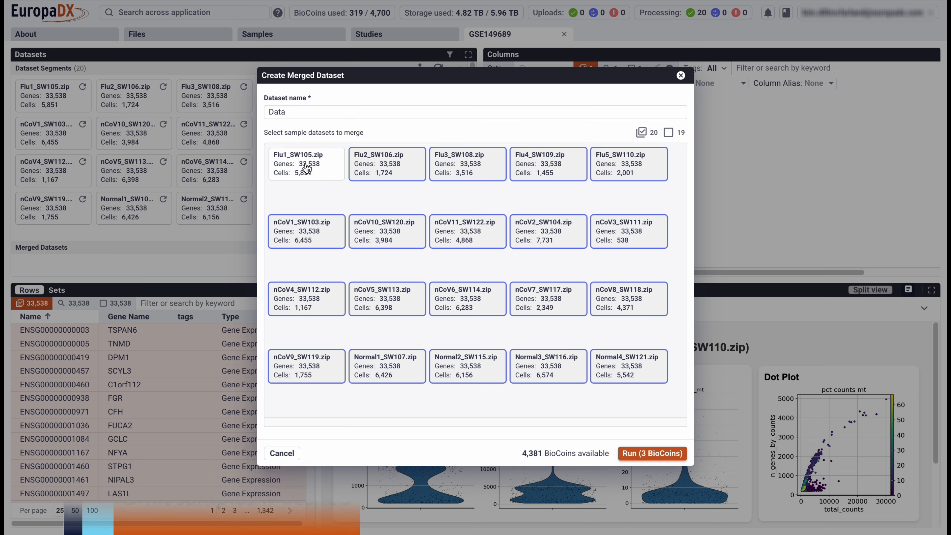
left_click(307, 170)
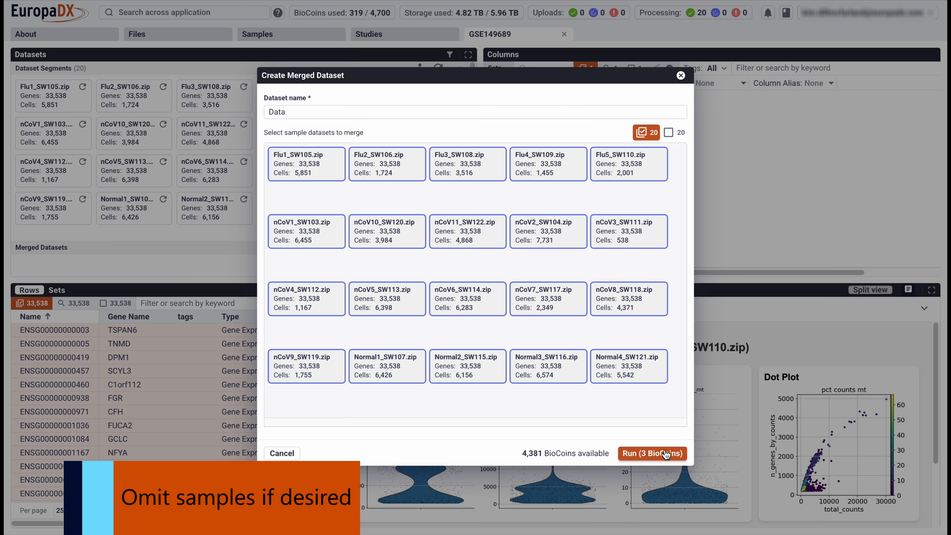
left_click(636, 453)
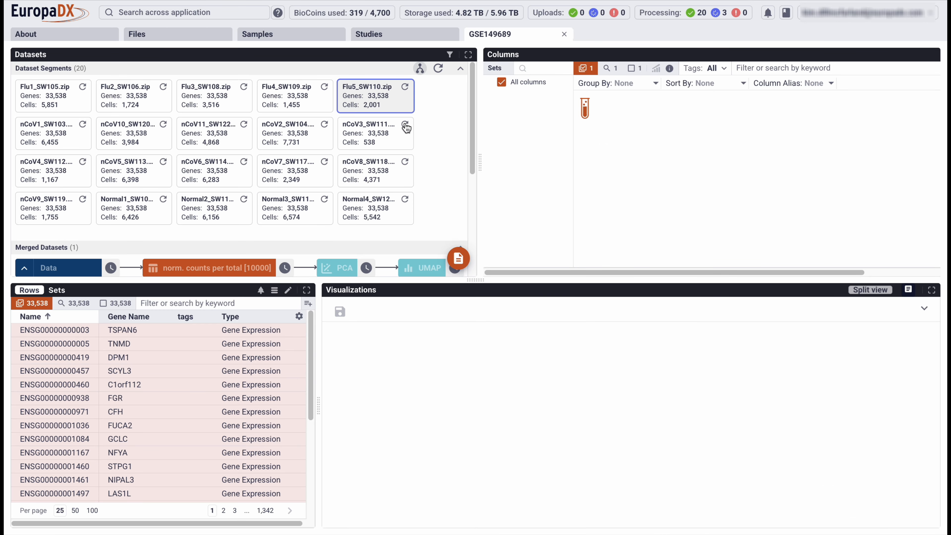
Collapse the dataset segments and select the merged Data dataset once its processing has finished.
left_click(461, 69)
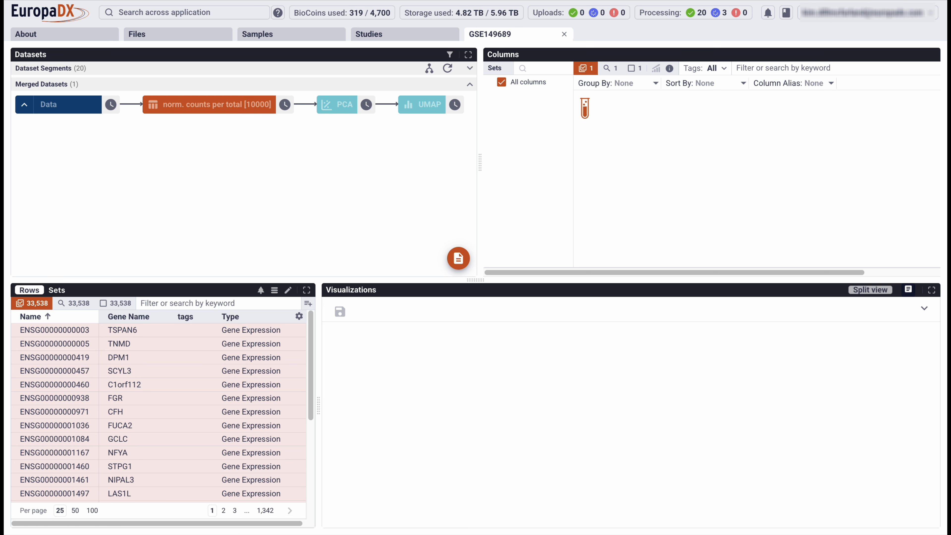
mouse_move(723, 1)
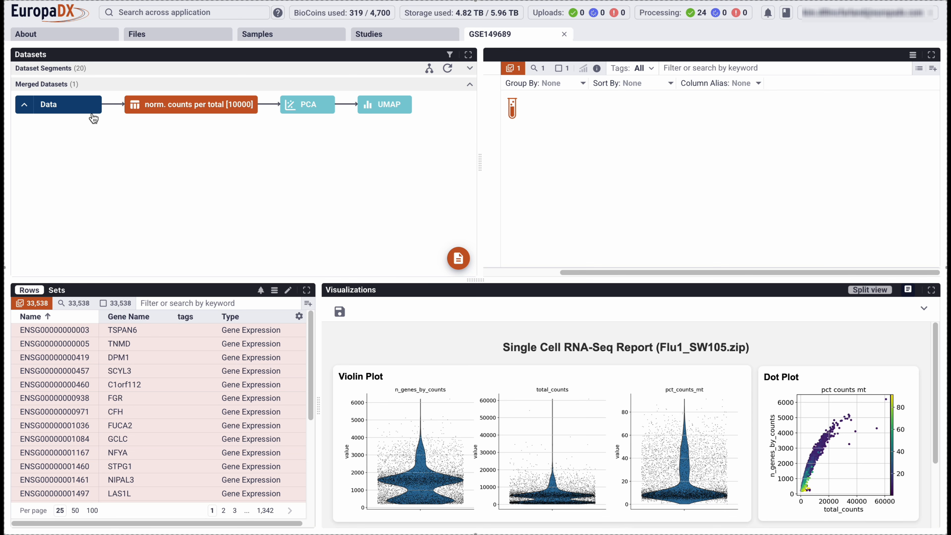
left_click(54, 106)
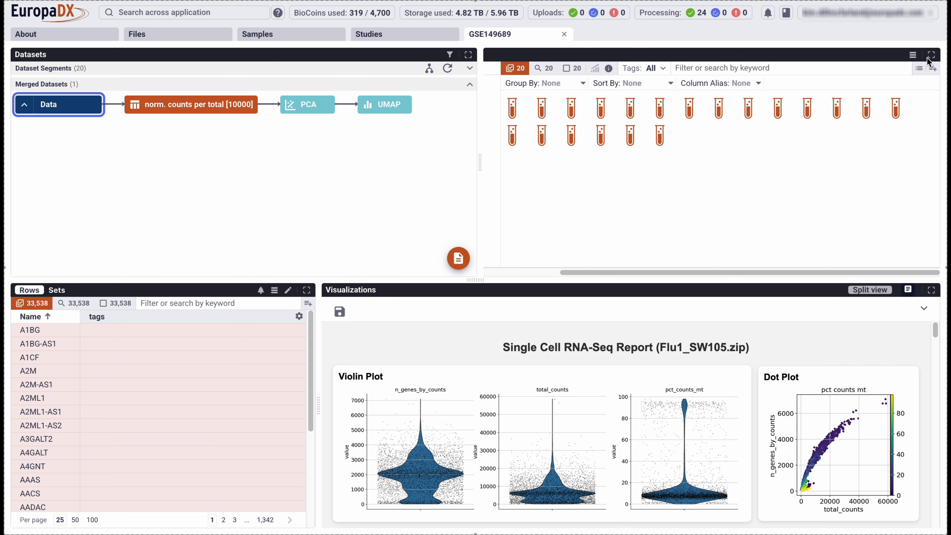
Export only the sample names from the column annotations of the merged dataset and open the downloaded annotations.csv in Excel.
left_click(912, 56)
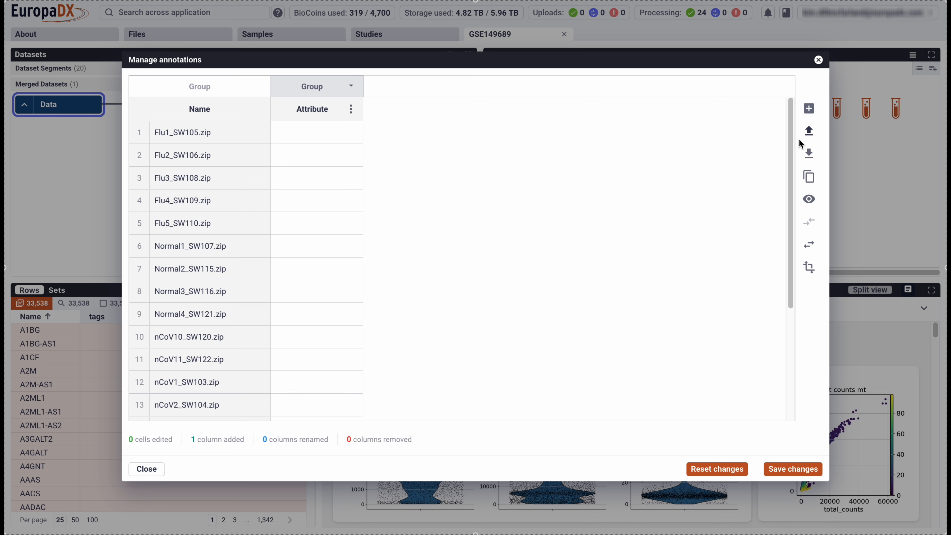
left_click(810, 154)
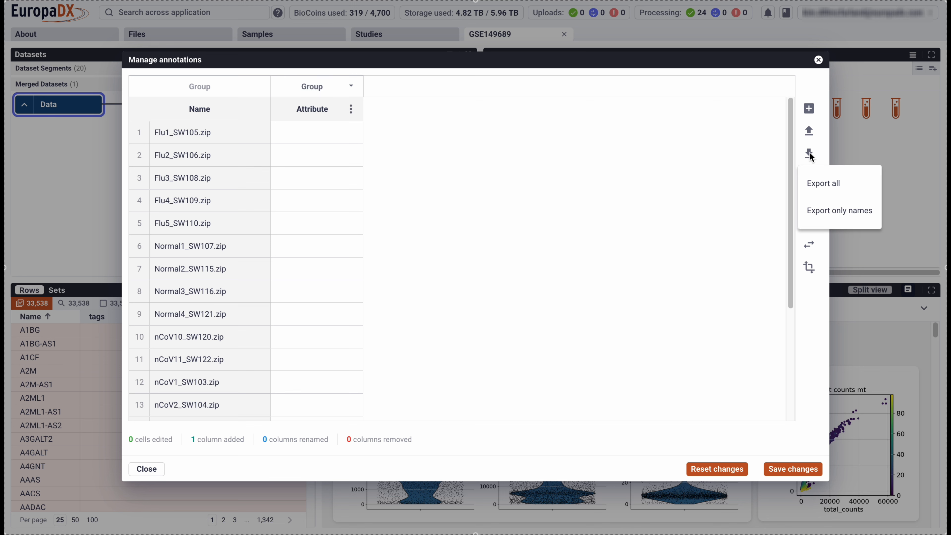
left_click(833, 211)
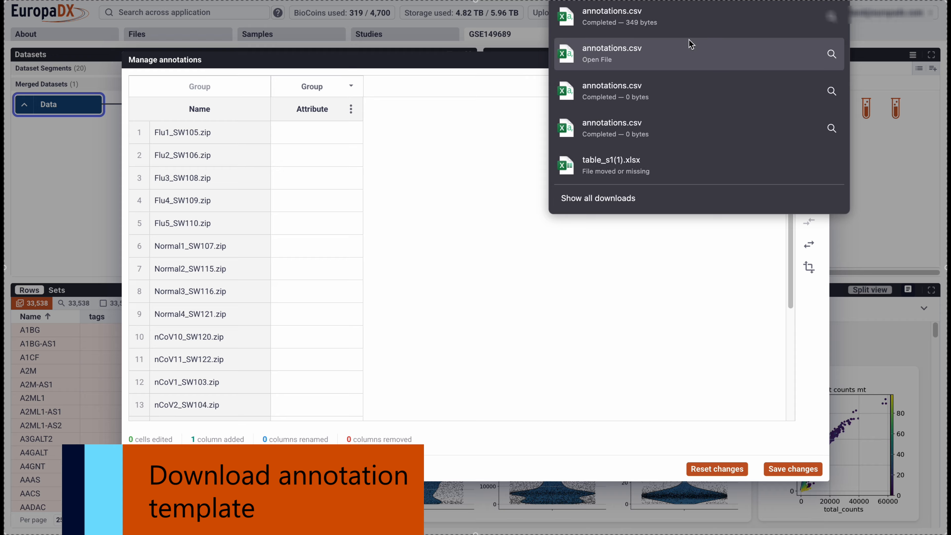
left_click(621, 17)
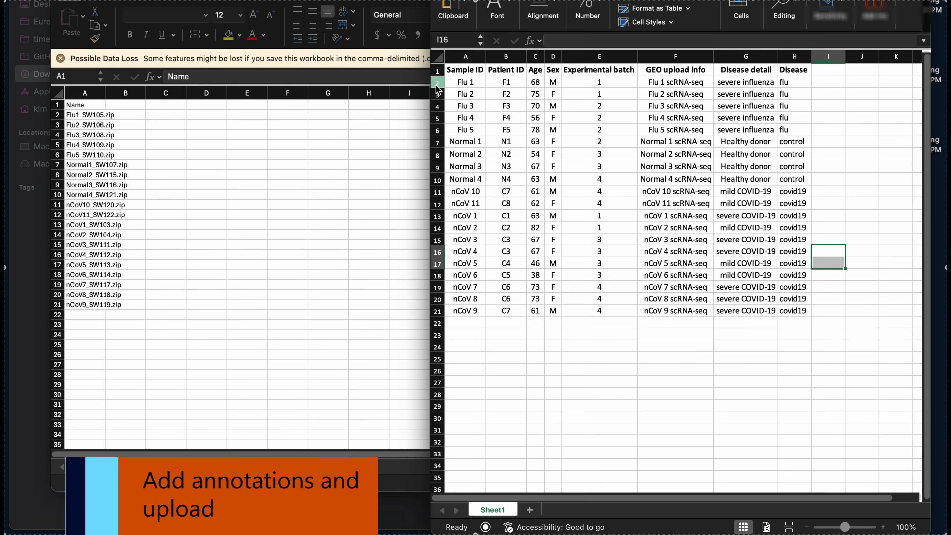
Copy the whole sample metadata table from the other workbook into annotations.csv starting at B1, and fit column A to its contents.
left_click(459, 73)
left_click(784, 310)
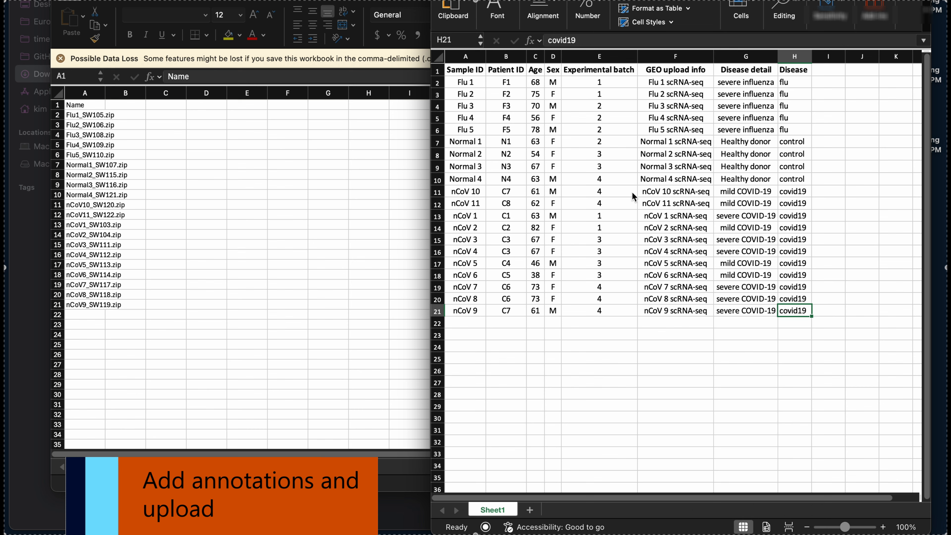
key("ctrl+Home")
key("super+a")
key("super+c")
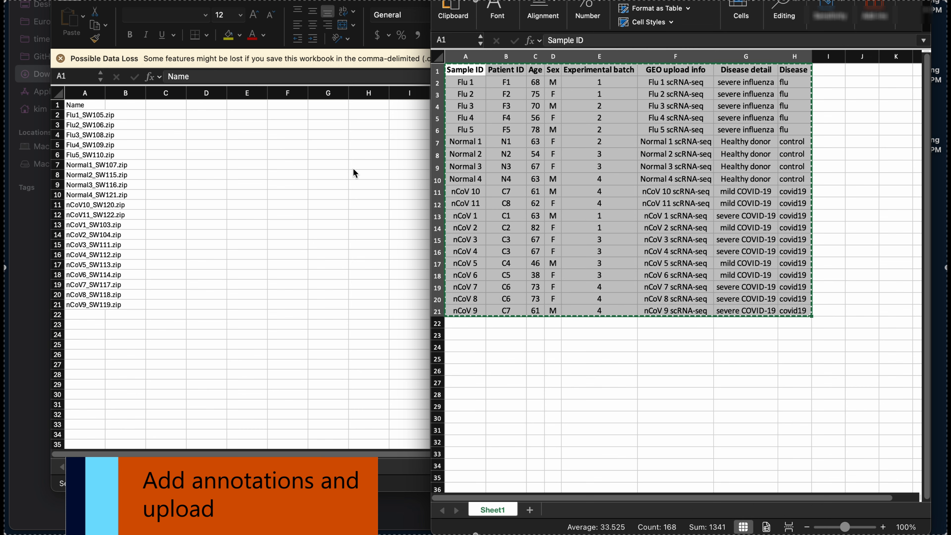
left_click(125, 106)
key("super+v")
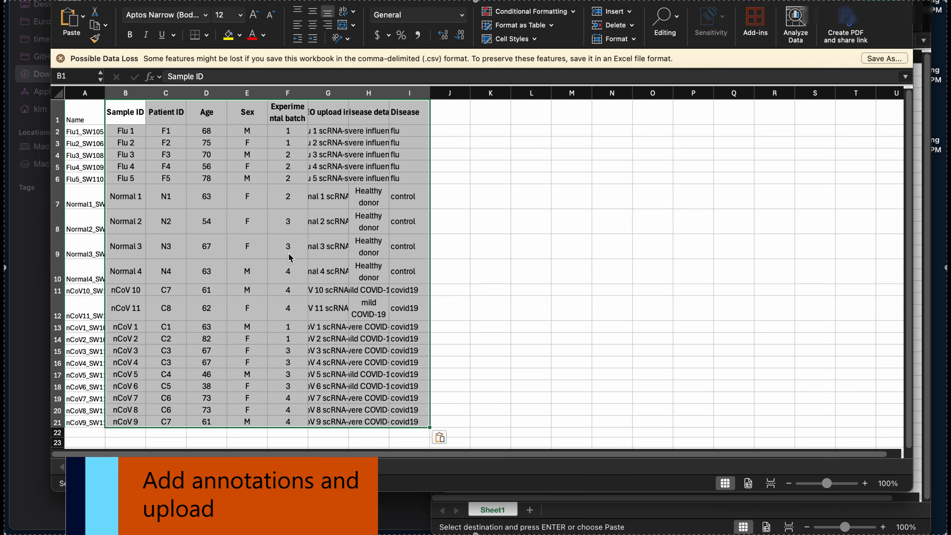
left_click_drag(105, 91, 105, 91)
double_click(105, 90)
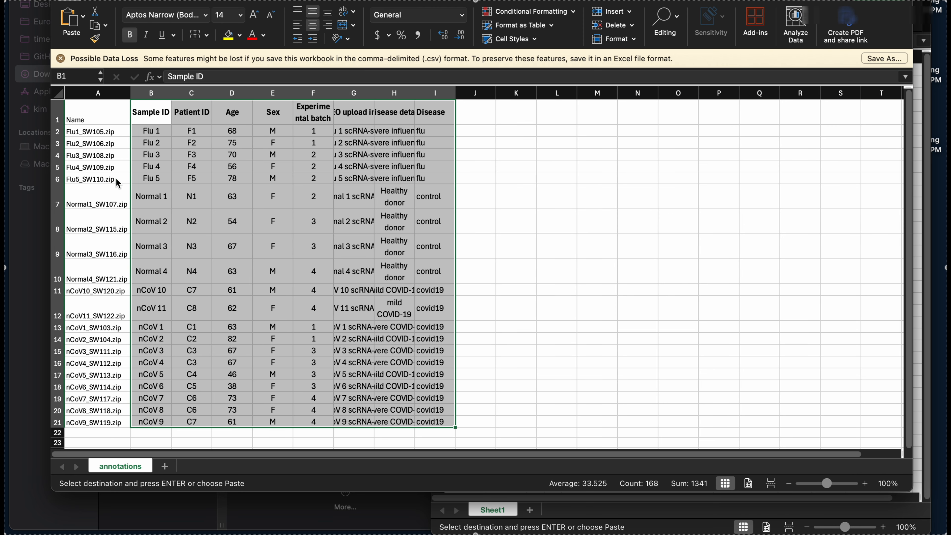
Switch to EuropaDX and upload annotations.csv from Downloads into the merged dataset's annotations.
left_click(244, 232)
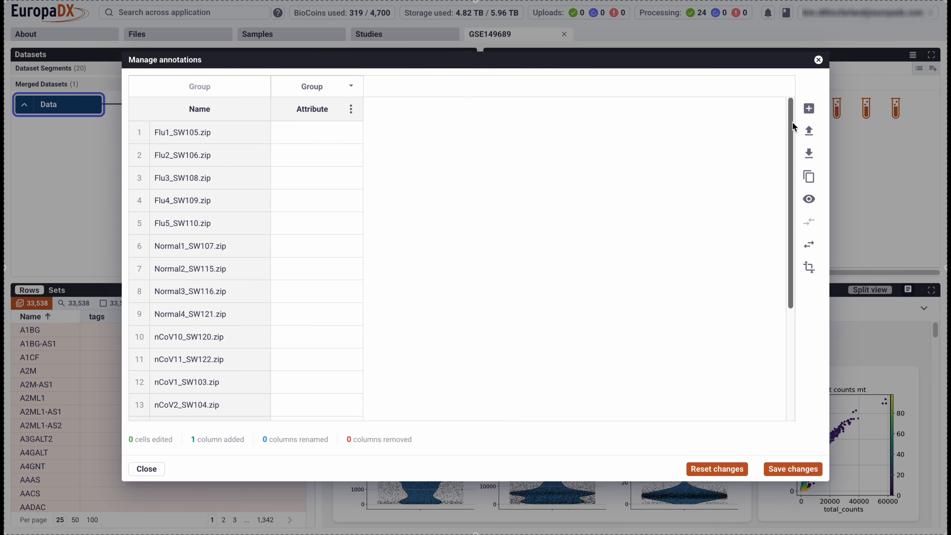
left_click(808, 131)
left_click(406, 131)
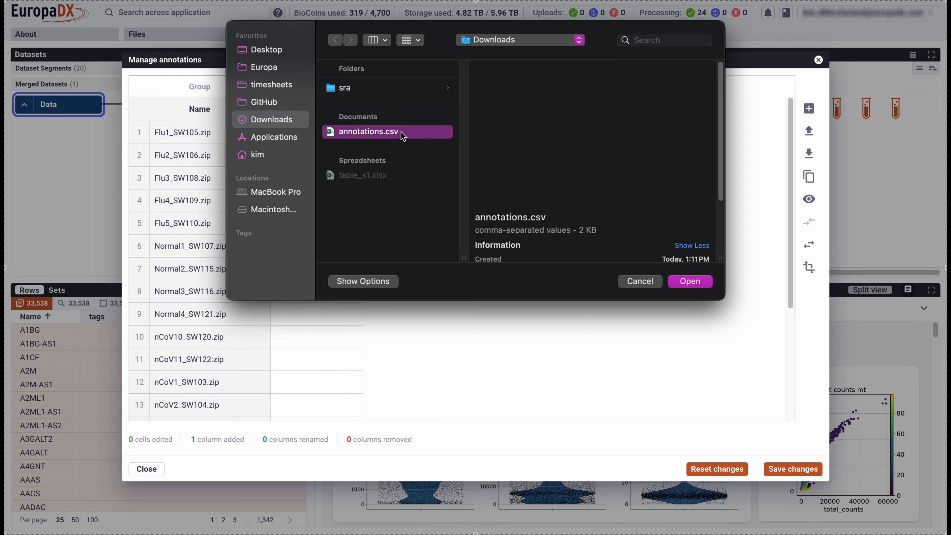
left_click(678, 281)
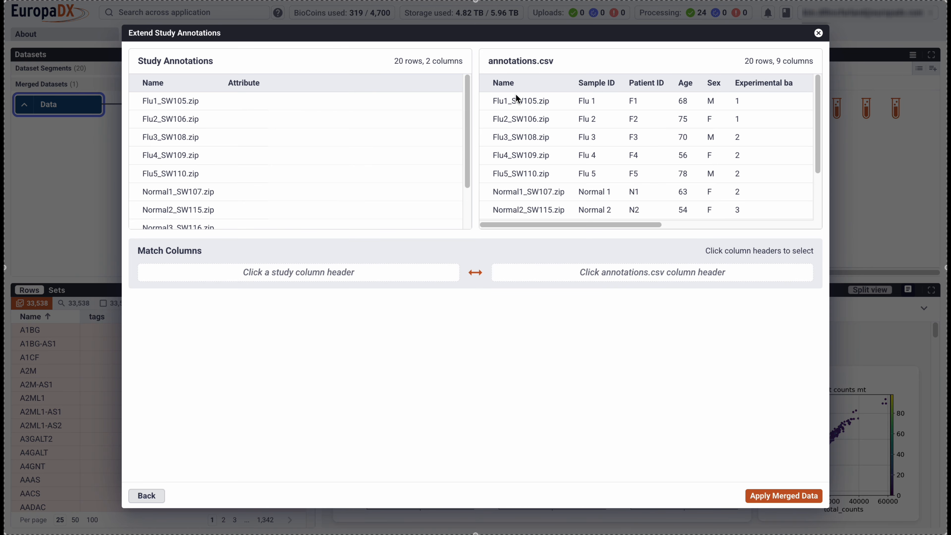
Match the study and annotations.csv tables on Name, include all additional columns, and apply the merged data.
left_click(503, 82)
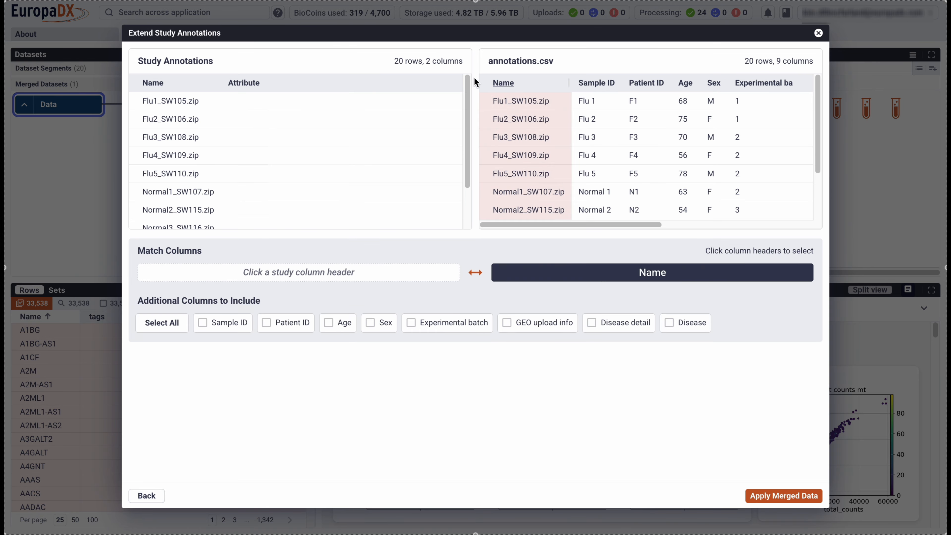
left_click(153, 82)
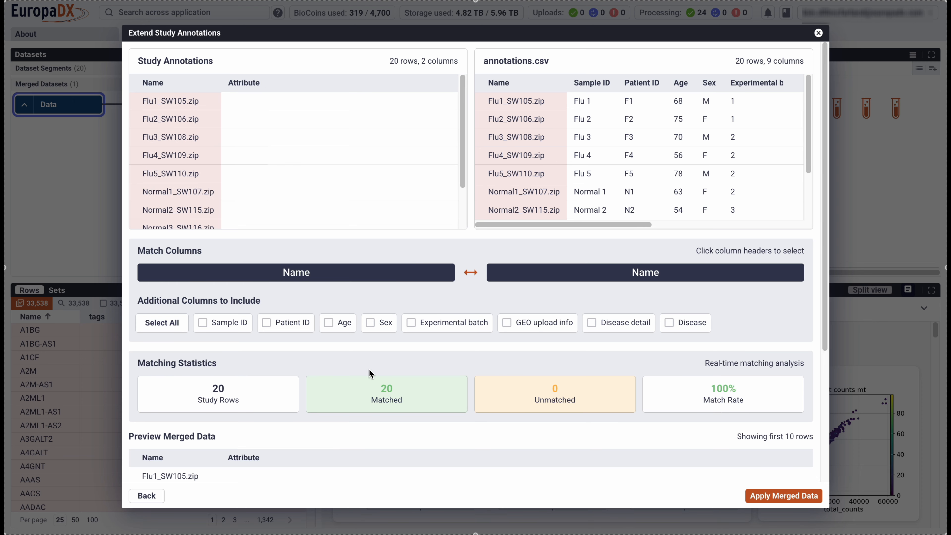
left_click(167, 323)
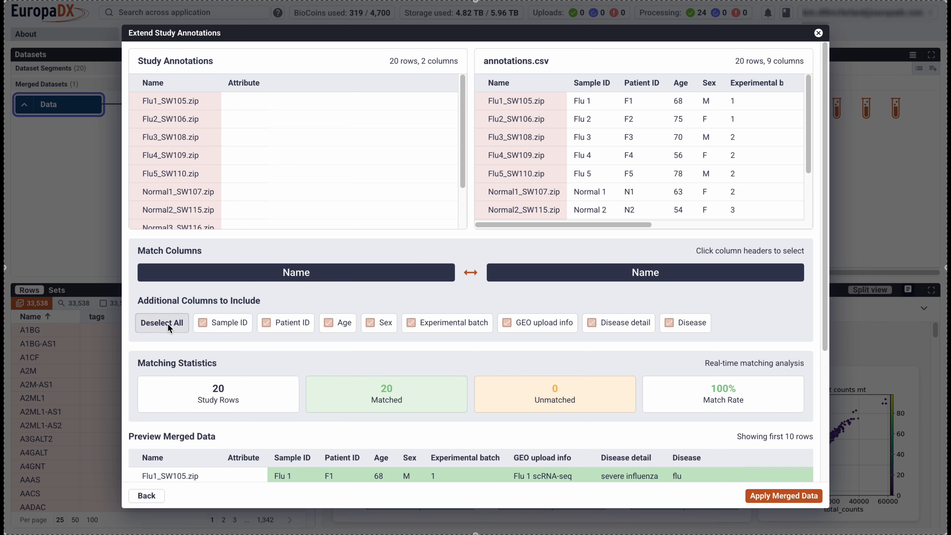
scroll(346, 375, "down", 3)
scroll(347, 380, "down", 2)
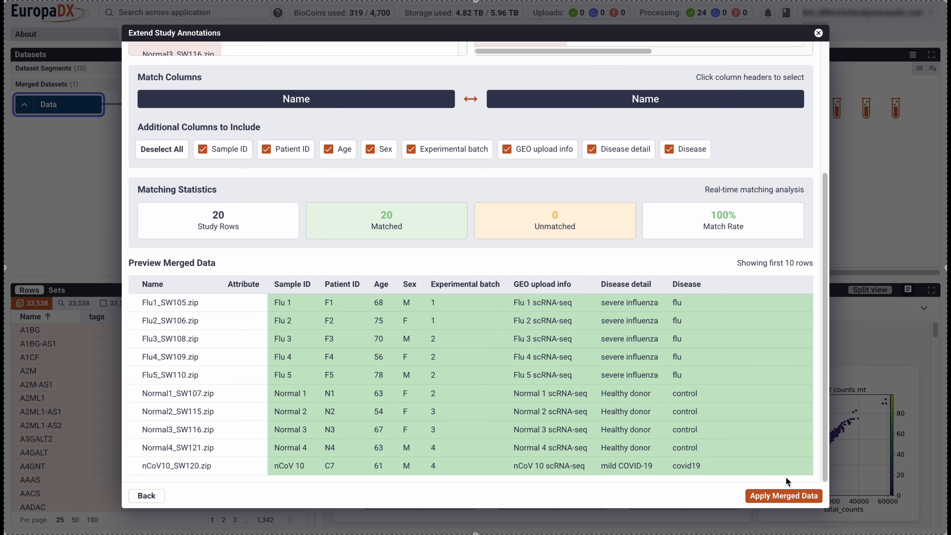
left_click(783, 496)
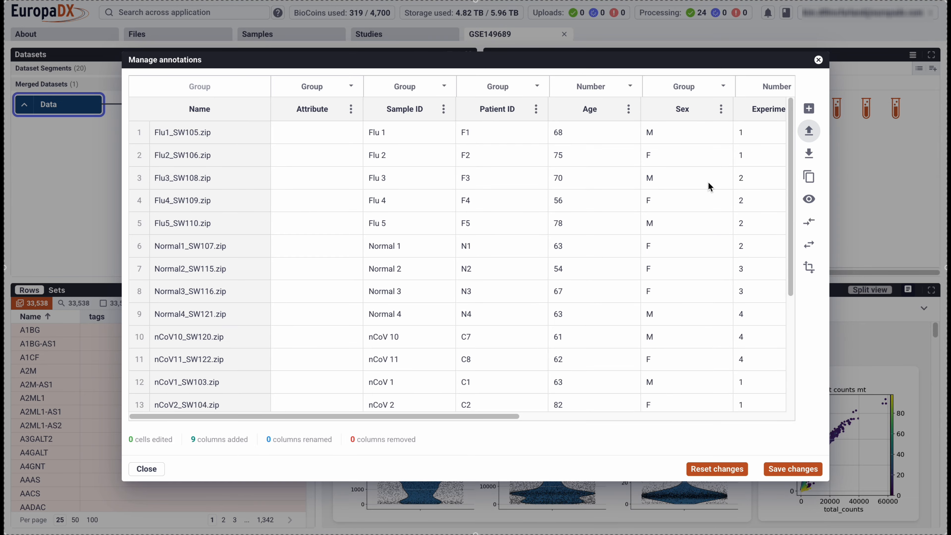
Review the imported annotation columns and set the Experimental batch column's type to Group.
scroll(658, 179, "right", 10)
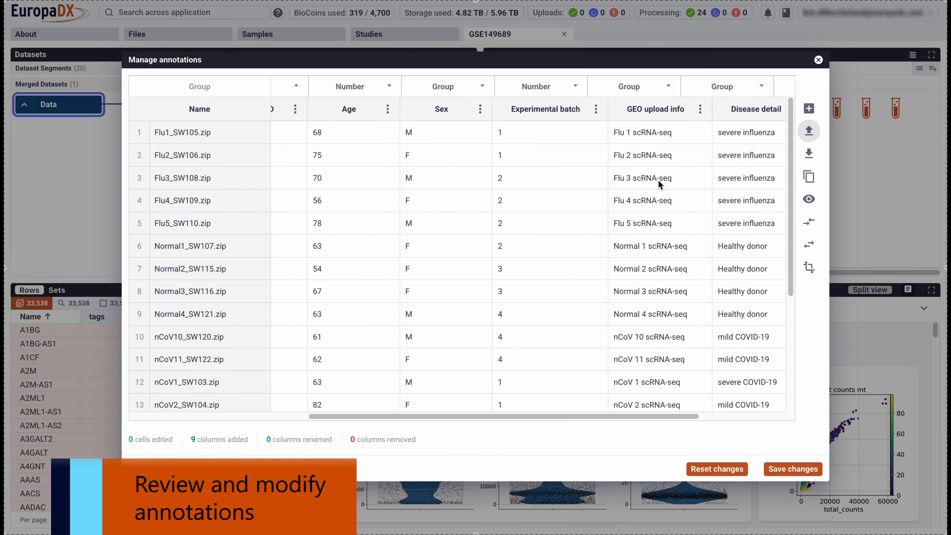
scroll(658, 179, "left", 3)
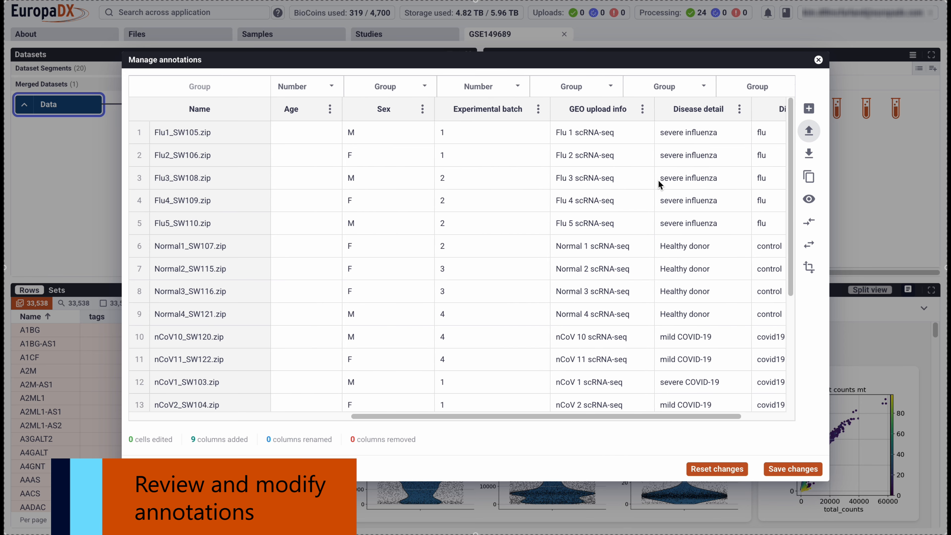
scroll(658, 179, "left", 3)
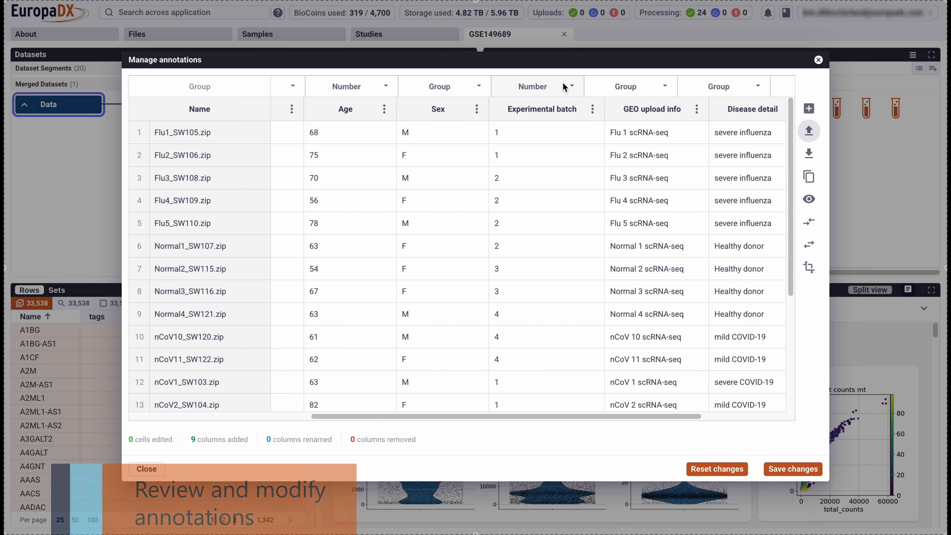
left_click(571, 89)
left_click(510, 106)
Delete the empty Attribute column from the annotations and save the changes.
scroll(616, 130, "left", 6)
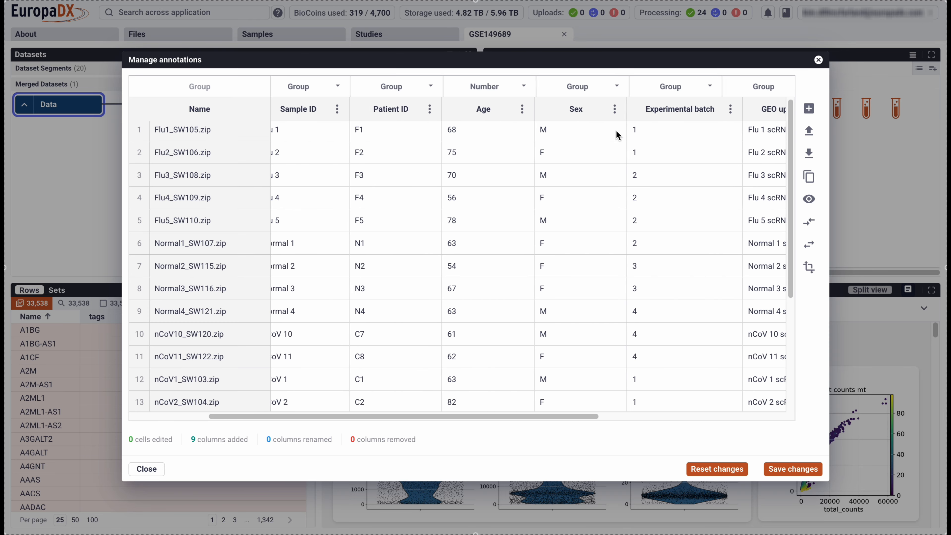
scroll(499, 213, "left", 4)
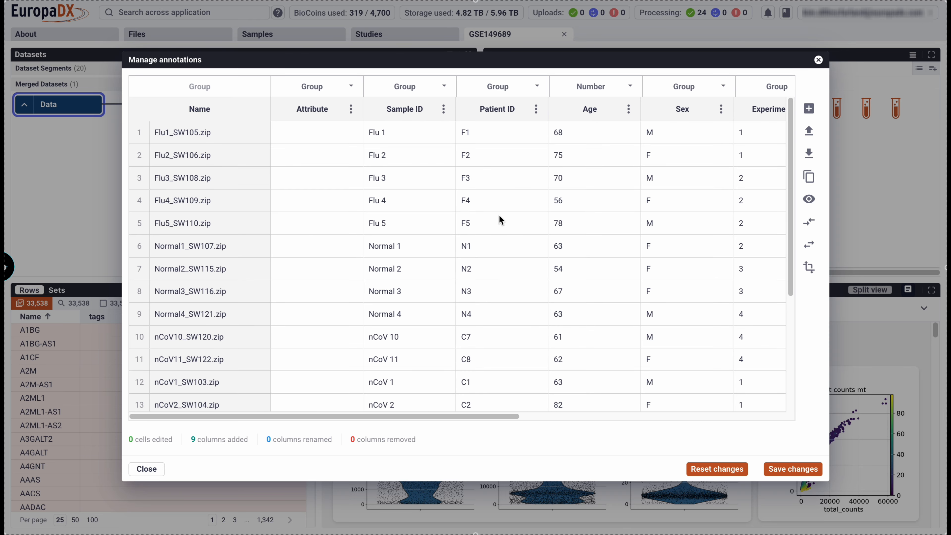
left_click(351, 109)
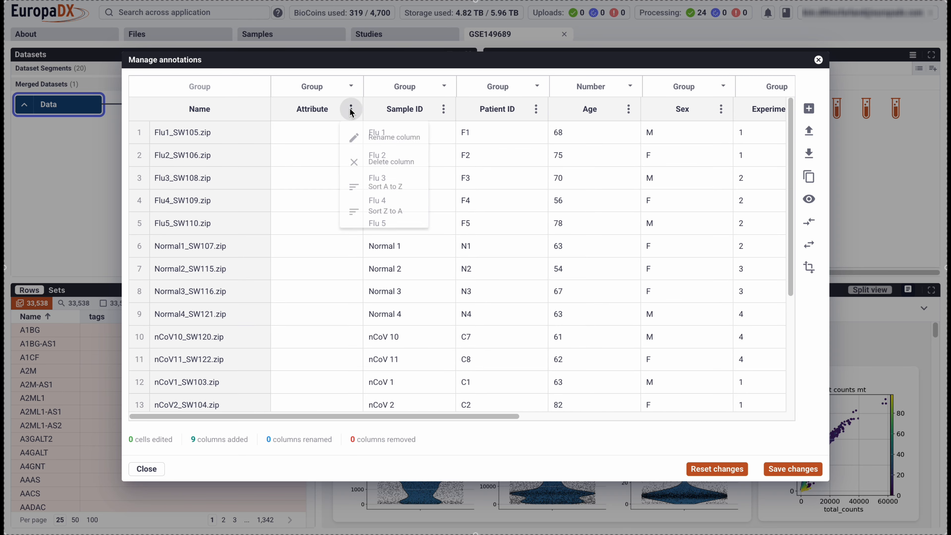
left_click(381, 165)
scroll(537, 223, "right", 10)
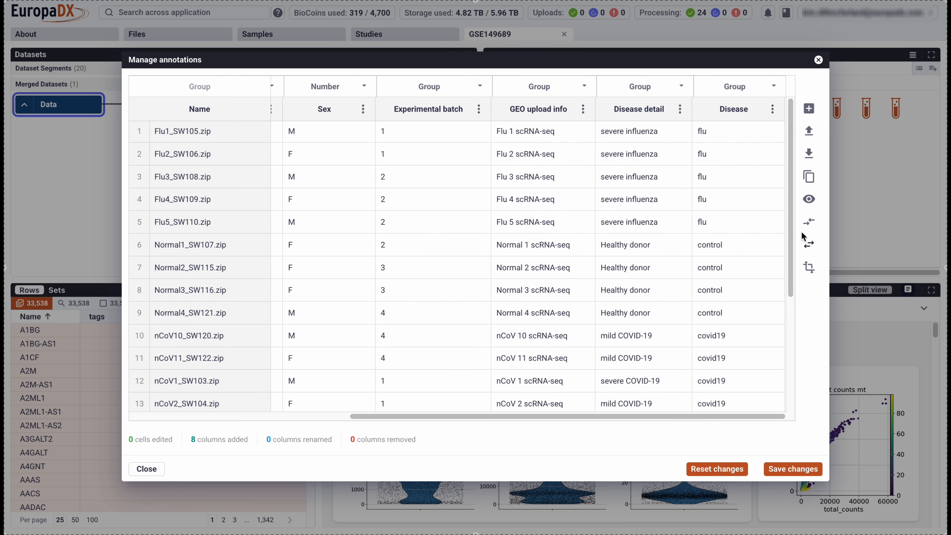
left_click(786, 468)
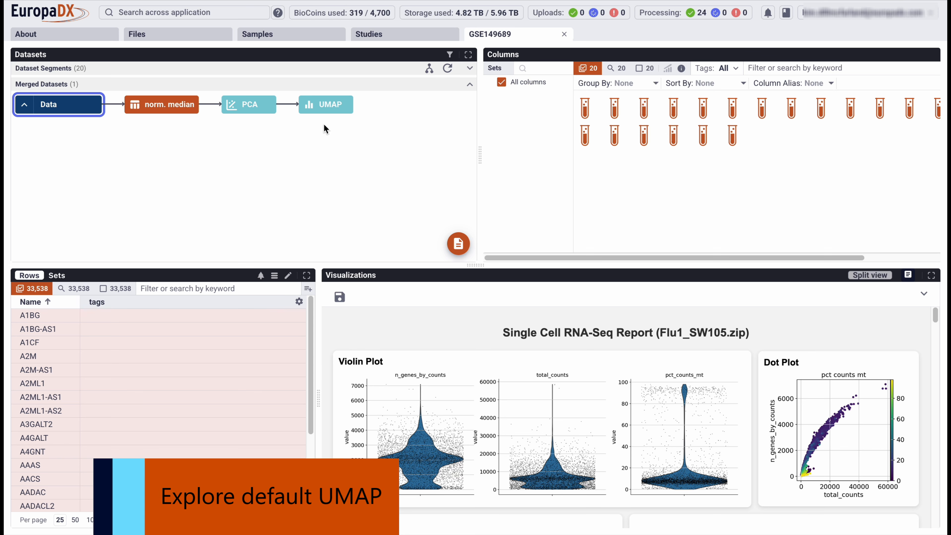
Show the default UMAP in a maximized view, set its point size to 3, and toggle the legend off and on.
left_click(317, 105)
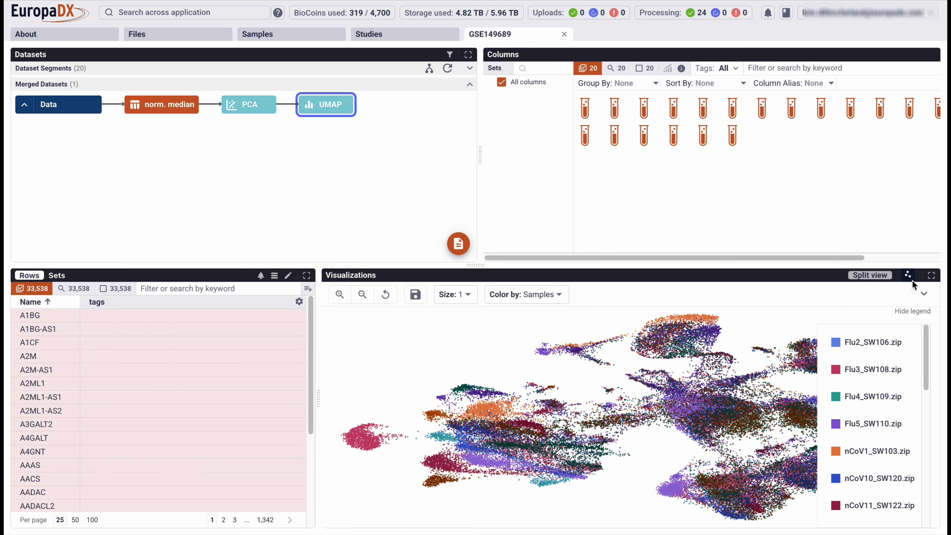
left_click(931, 276)
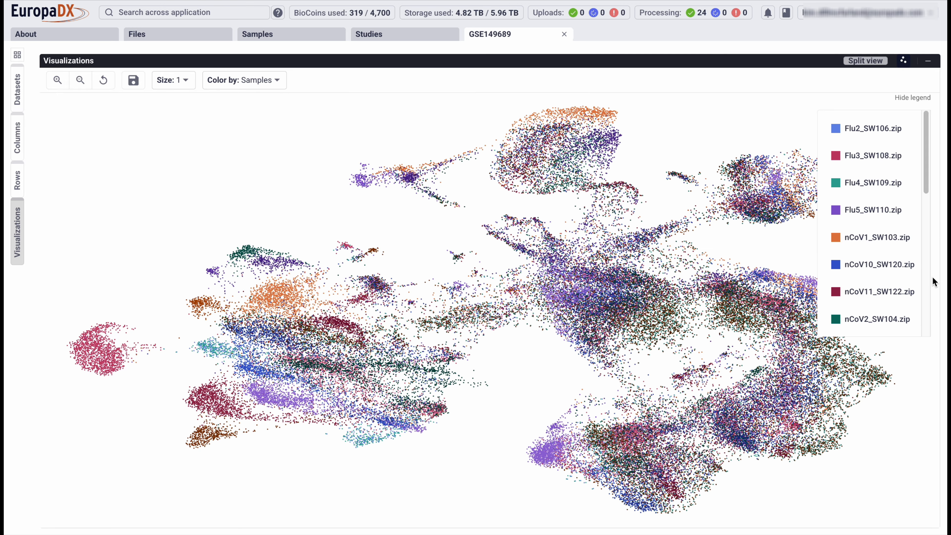
left_click(181, 82)
left_click(164, 124)
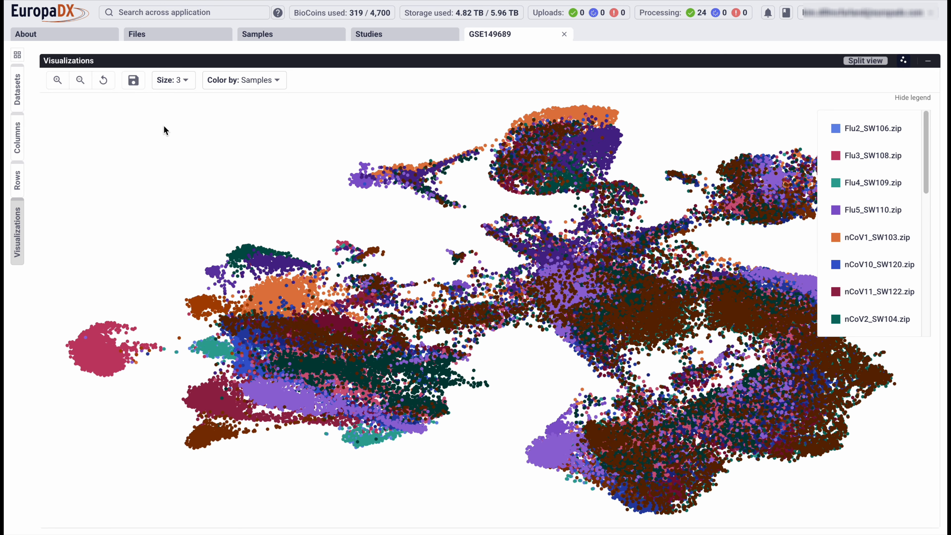
left_click(923, 97)
left_click(923, 97)
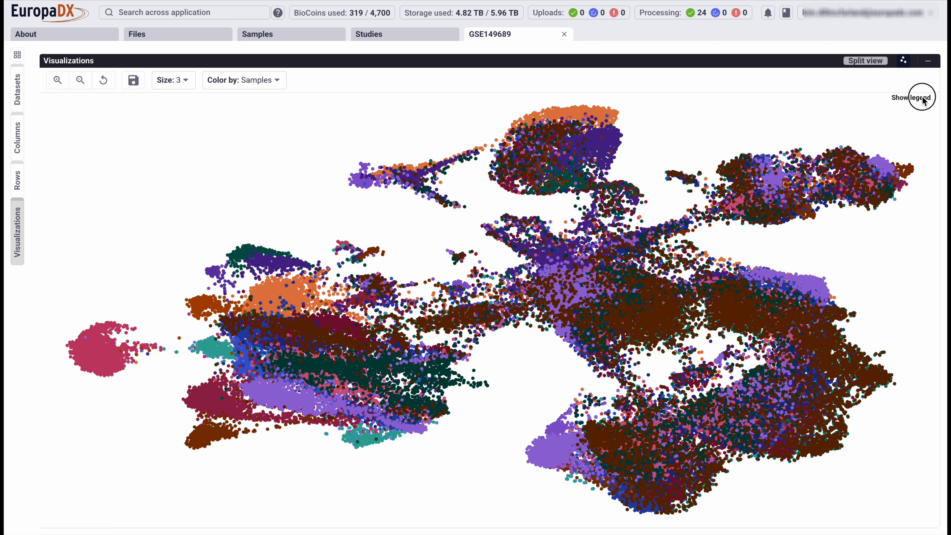
Color the UMAP by the expression of a gene found by searching for mt-co.
left_click(245, 82)
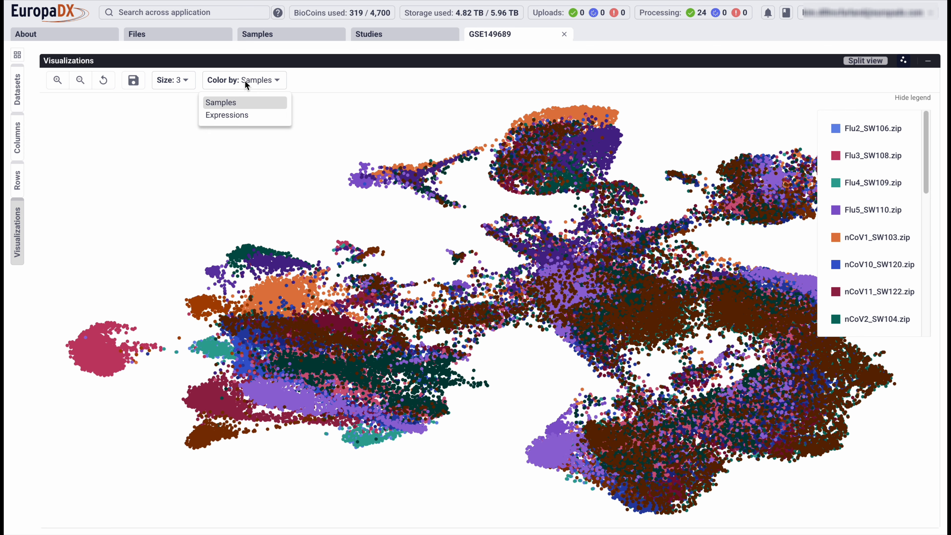
left_click(244, 116)
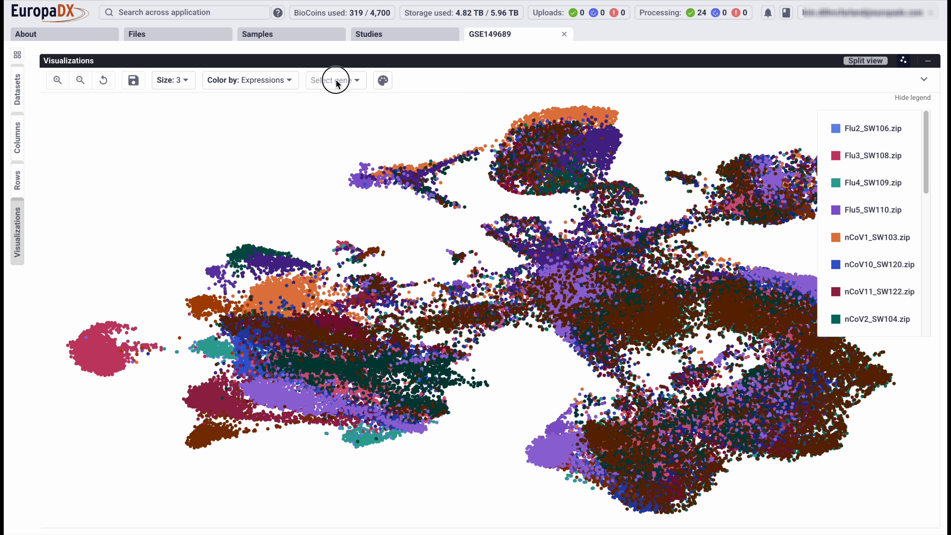
left_click(335, 80)
left_click(334, 108)
type("mt-co")
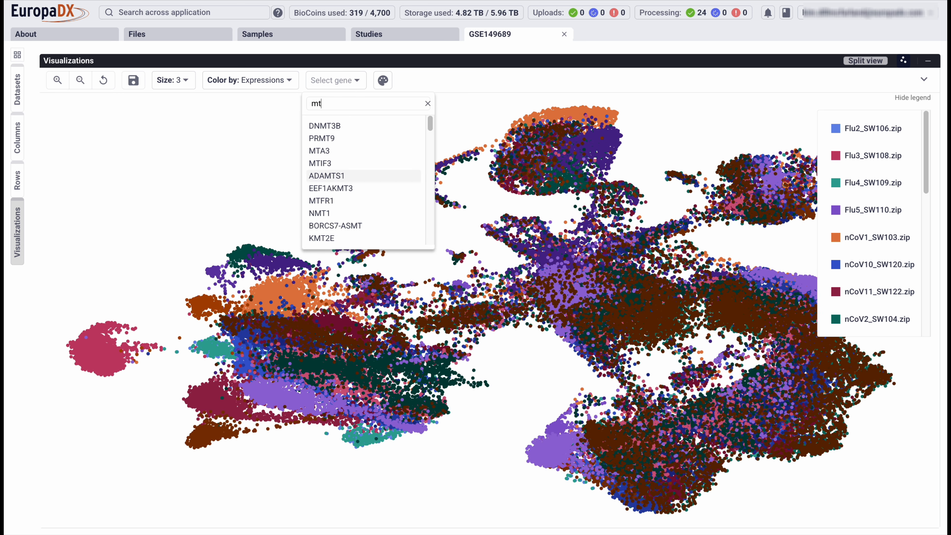
left_click(326, 125)
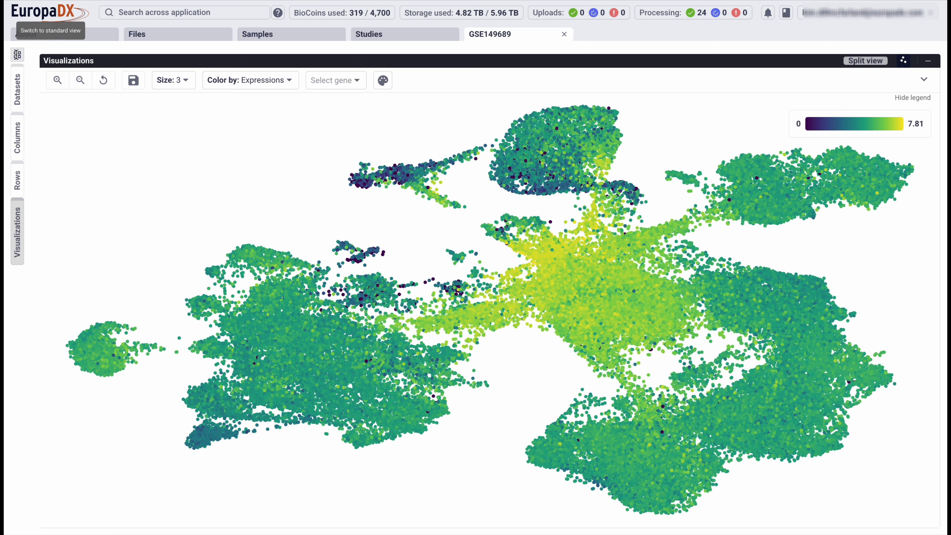
Return to the standard view and set up a Normalization of Data named counts per 10000, using Counts per total with a total of 10000.
left_click(17, 56)
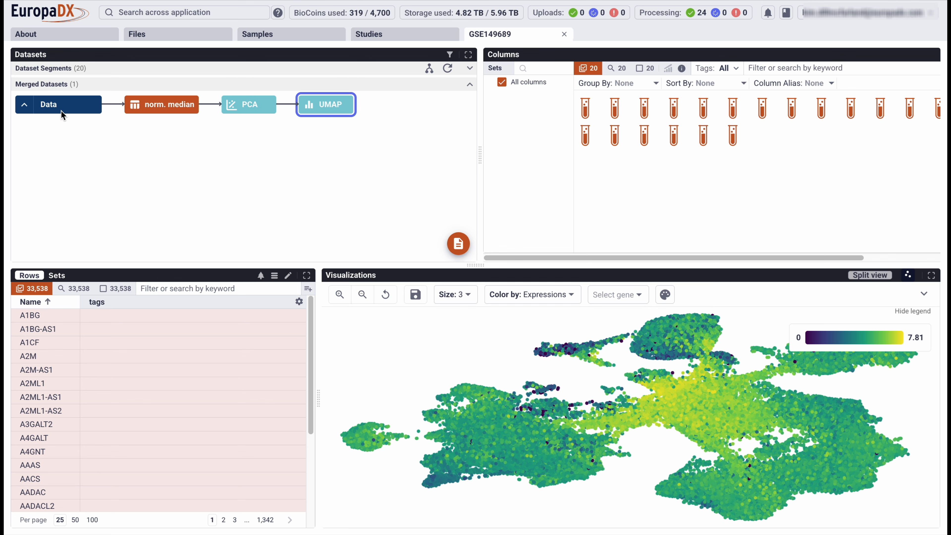
left_click(91, 108)
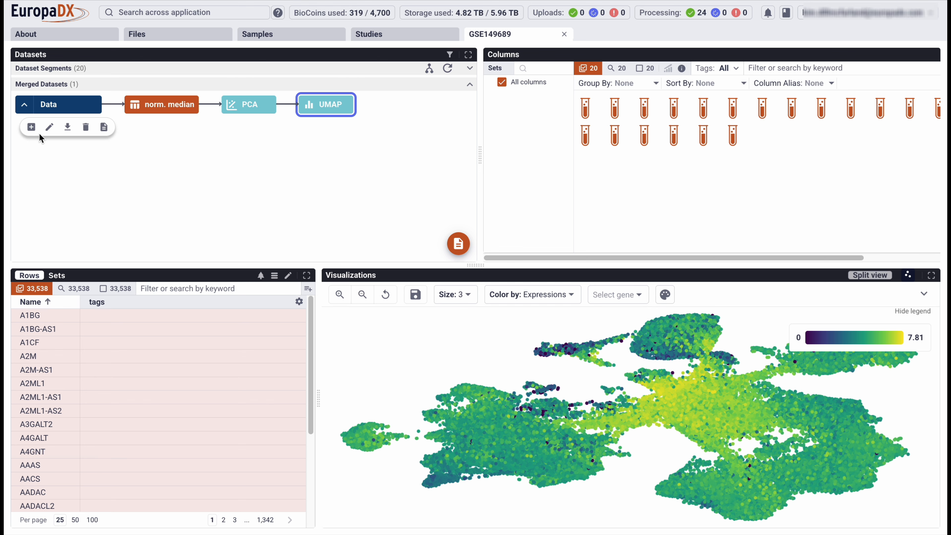
left_click(30, 128)
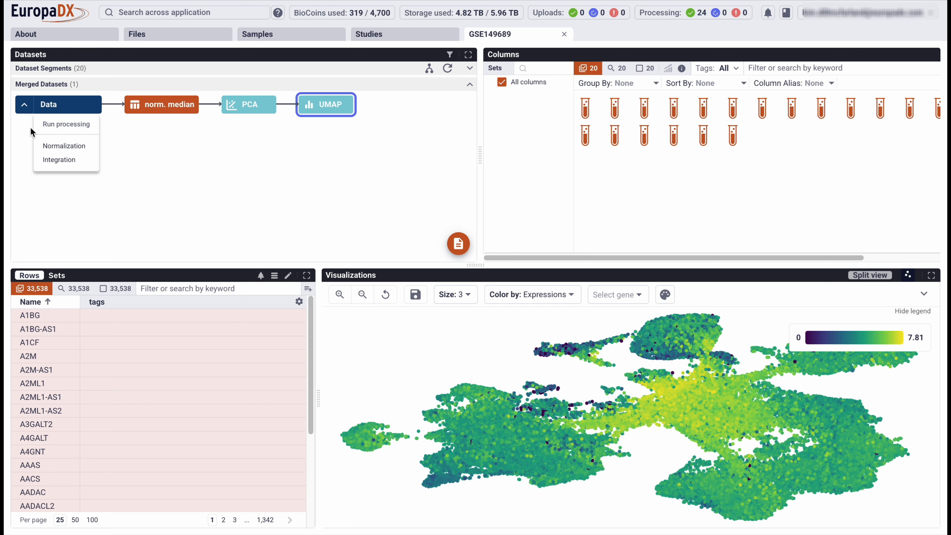
left_click(57, 146)
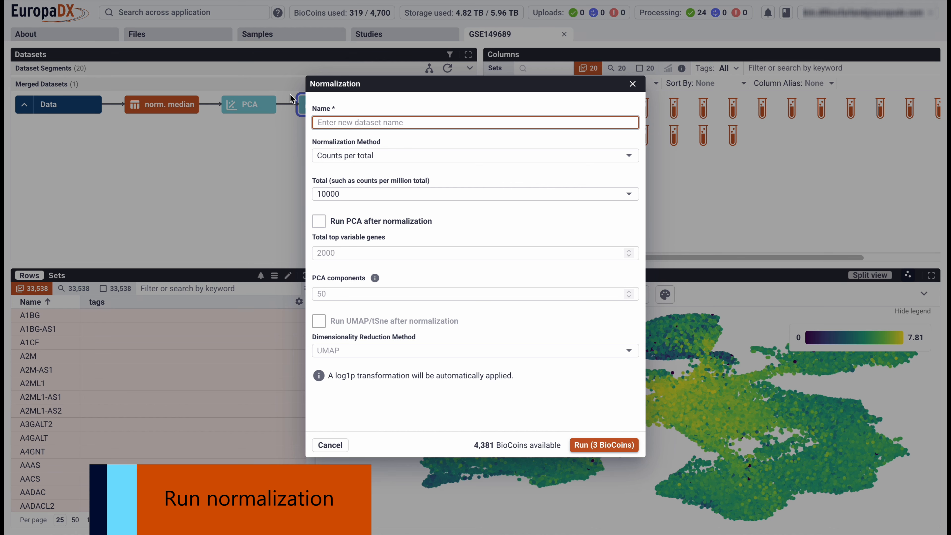
type("counts per 10000")
left_click(377, 155)
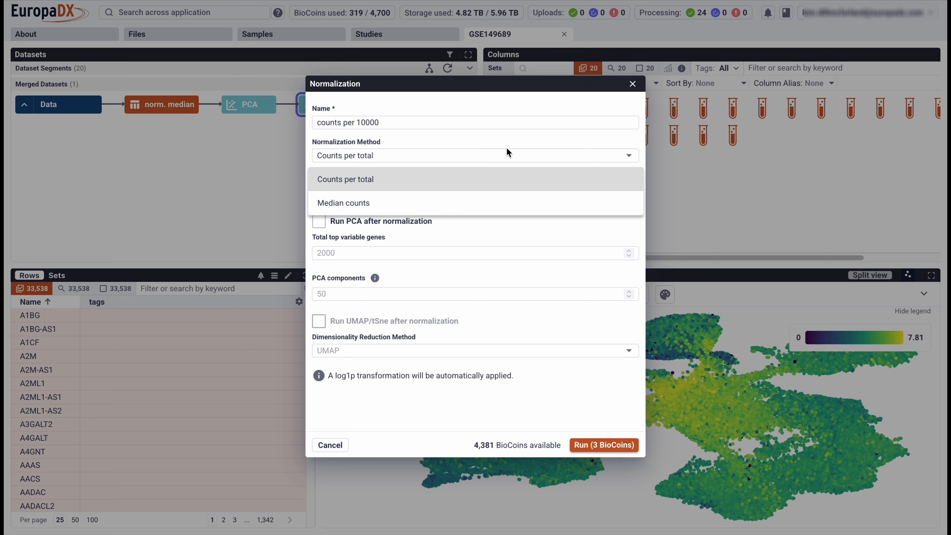
left_click(508, 179)
left_click(626, 193)
left_click(599, 242)
Enable PCA with 15 components and tSNE as the dimensionality reduction after normalization, and run it.
left_click(319, 221)
double_click(335, 294)
type("15")
left_click(319, 321)
left_click(334, 350)
left_click(338, 398)
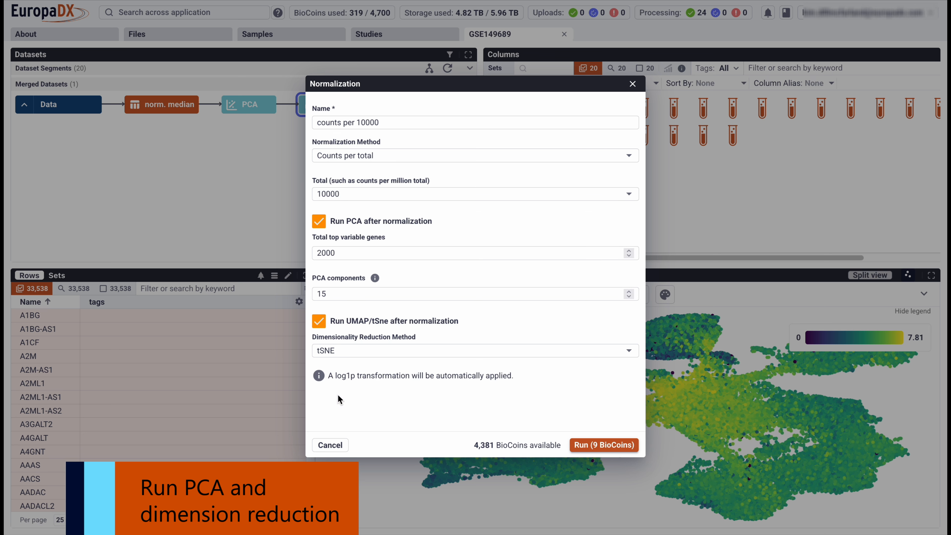
left_click(596, 448)
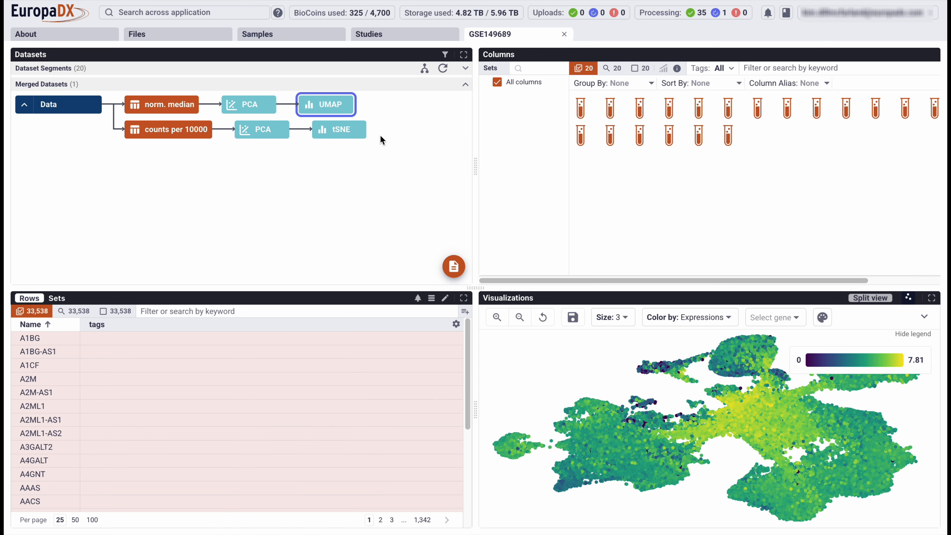
Show the tSNE of the counts per 10000 dataset in a maximized view and color it by Samples.
left_click(339, 138)
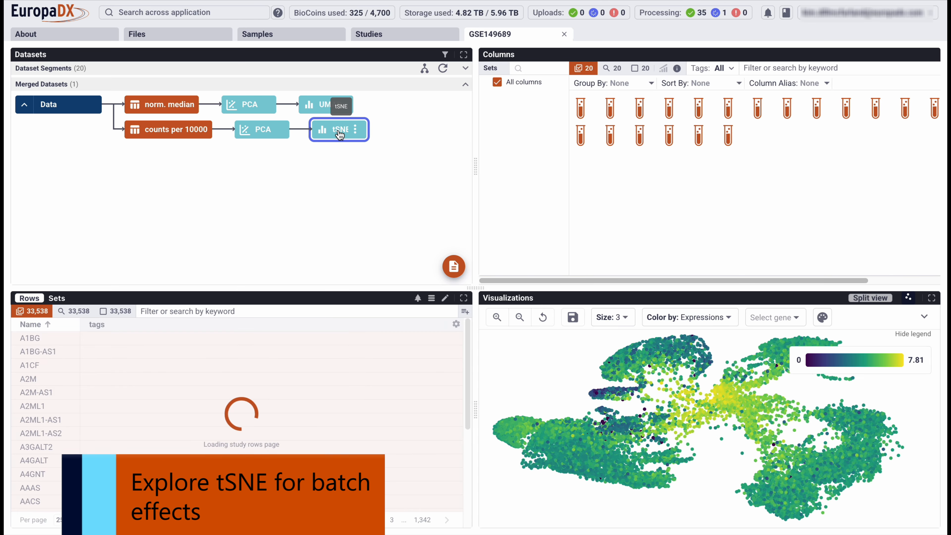
left_click(931, 298)
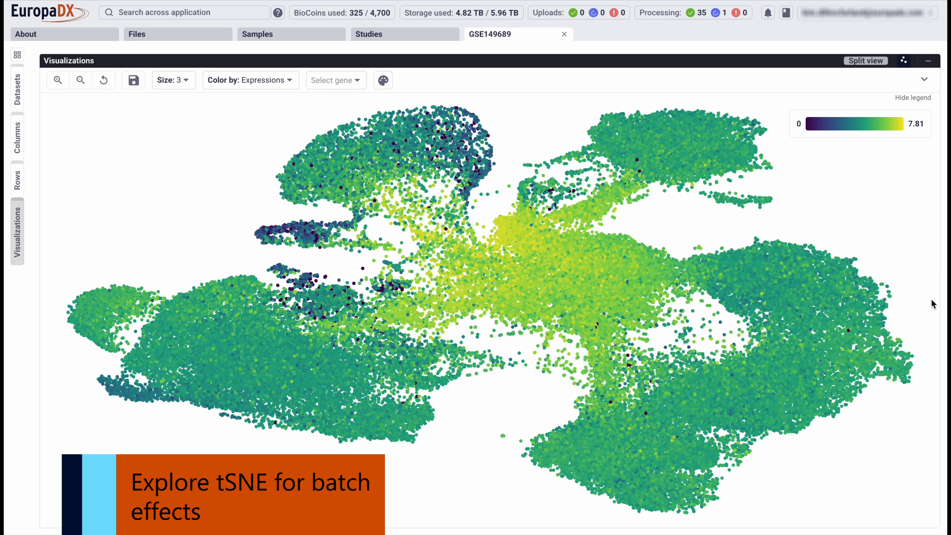
left_click(269, 80)
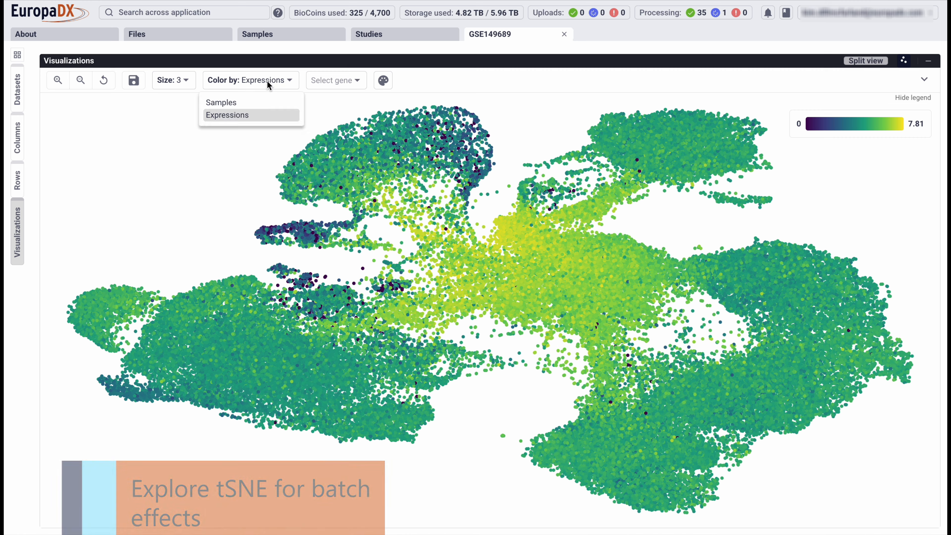
left_click(257, 102)
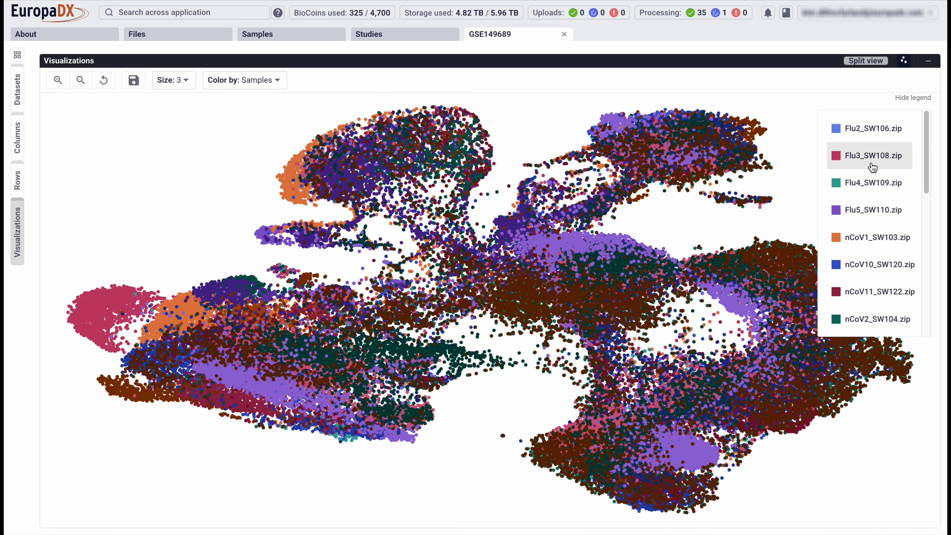
Highlight sample Flu3_SW108 in the tSNE plot, and replace it with Flu4_SW109, Flu5_SW110 and Normal3_SW116.
left_click(870, 161)
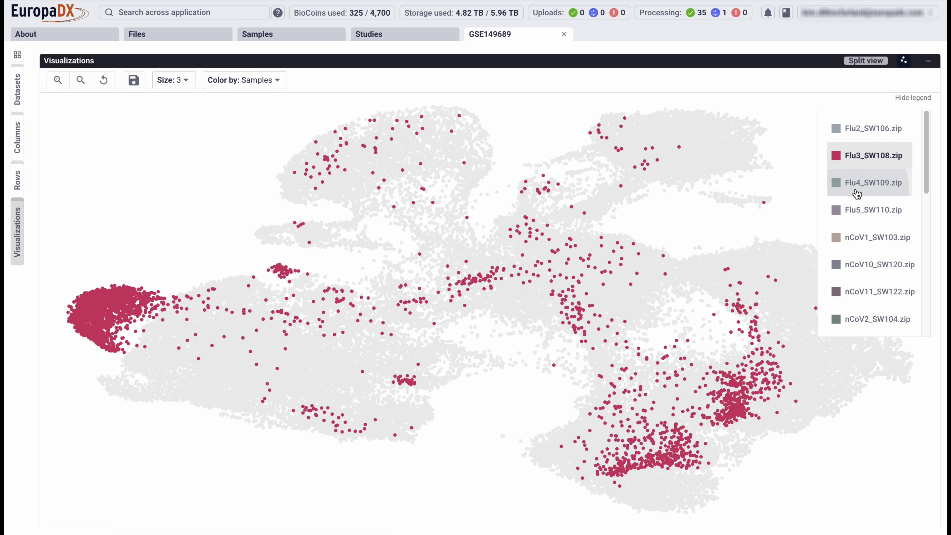
left_click(867, 189)
left_click(865, 165)
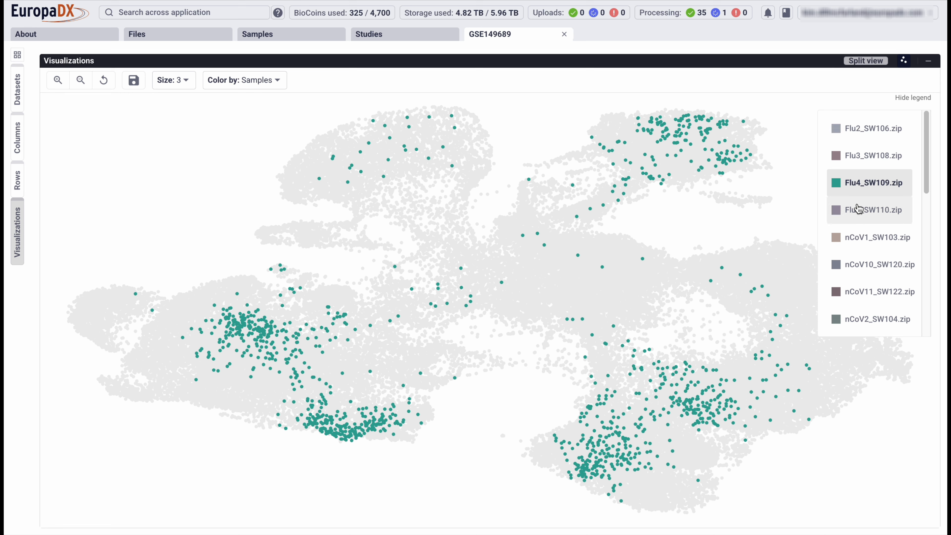
left_click(865, 210)
scroll(865, 299, "down", 1)
scroll(866, 299, "down", 7)
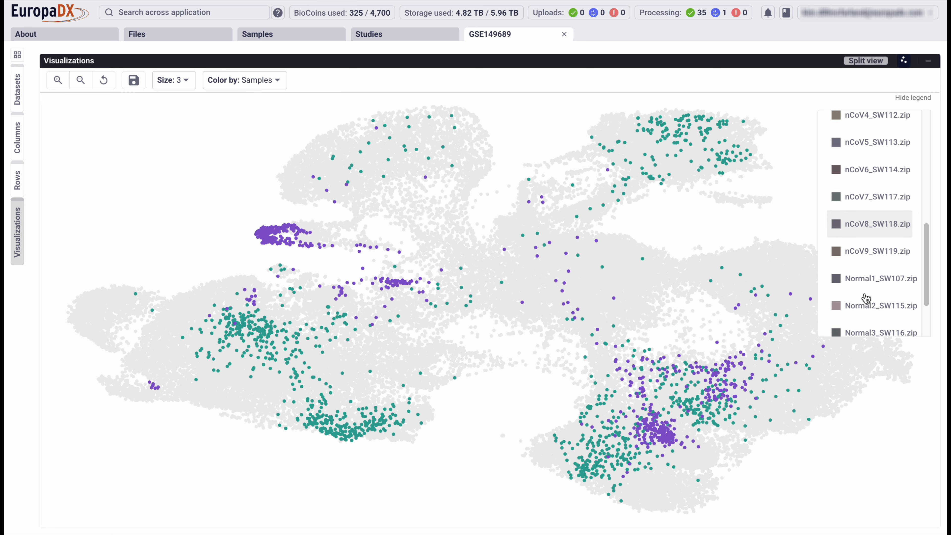
left_click(866, 299)
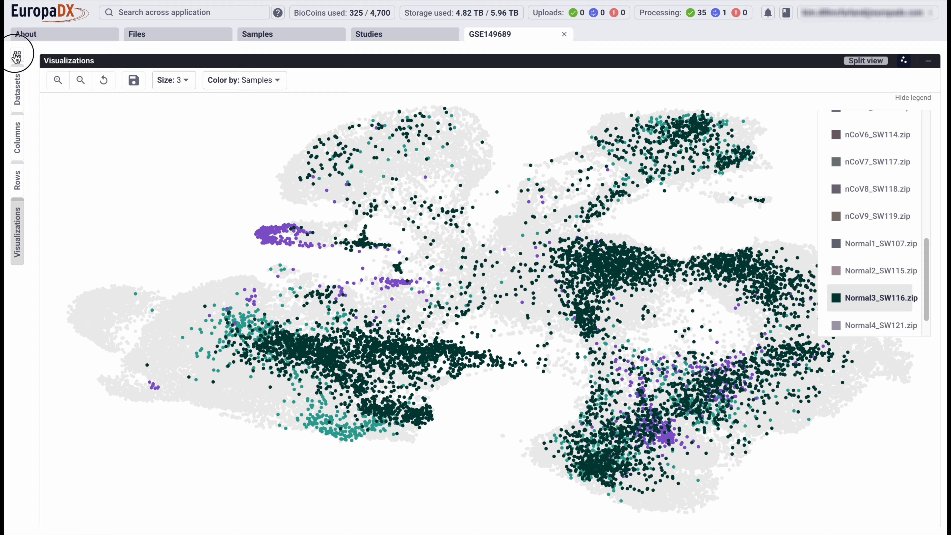
Return to the standard view and run a Harmony integration named harmony on the counts per 10000 dataset.
left_click(17, 55)
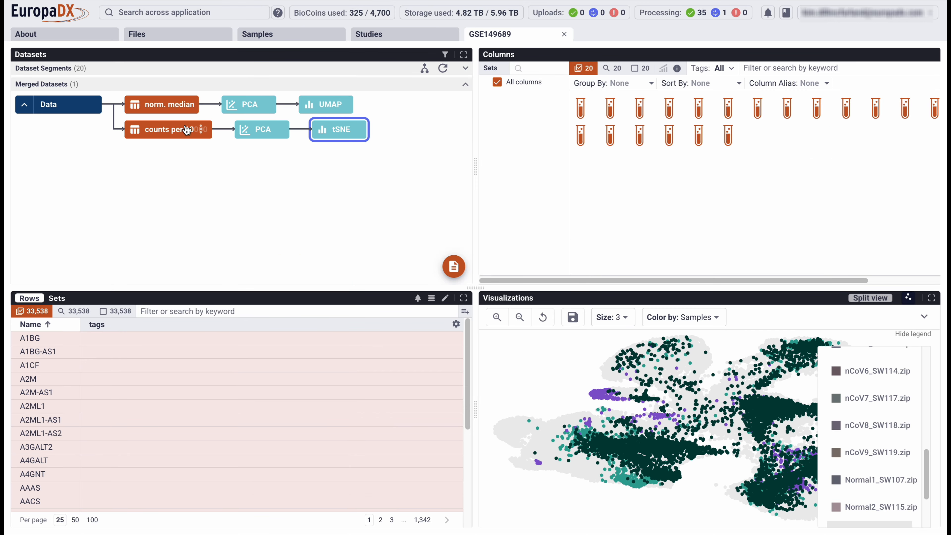
left_click(200, 130)
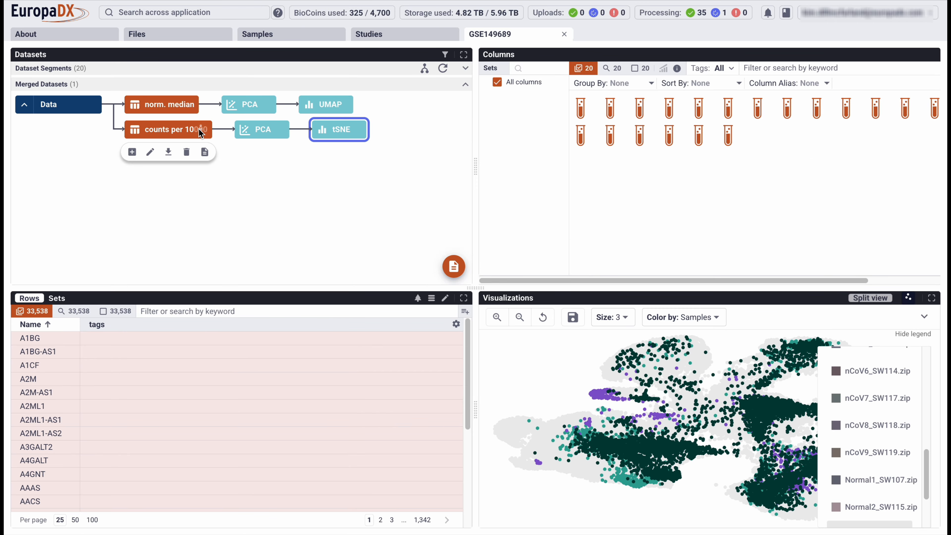
left_click(132, 152)
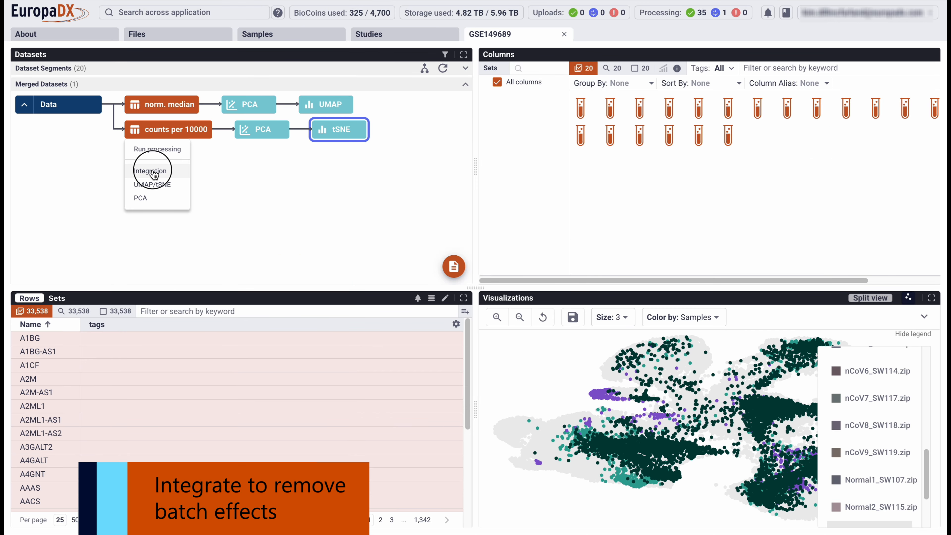
left_click(150, 171)
type("harmony")
left_click(388, 166)
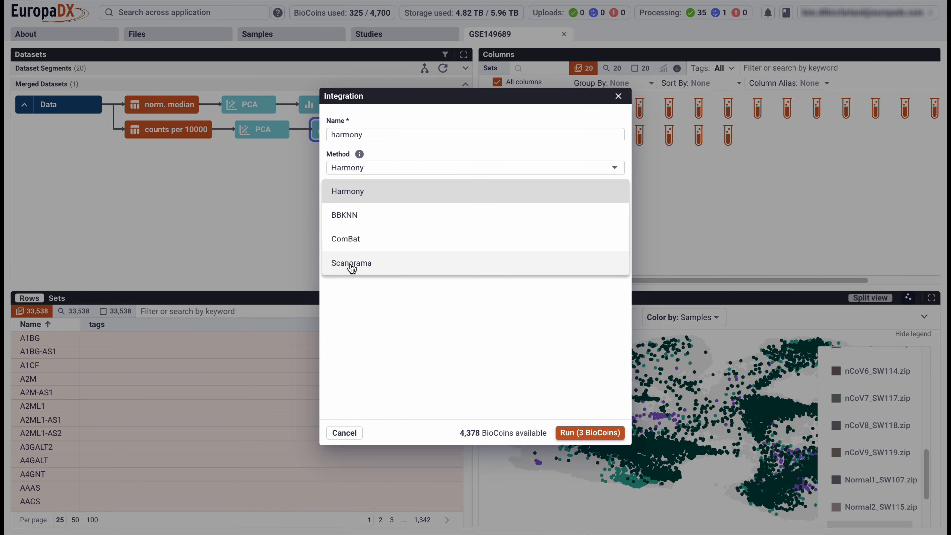
left_click(393, 319)
left_click(590, 433)
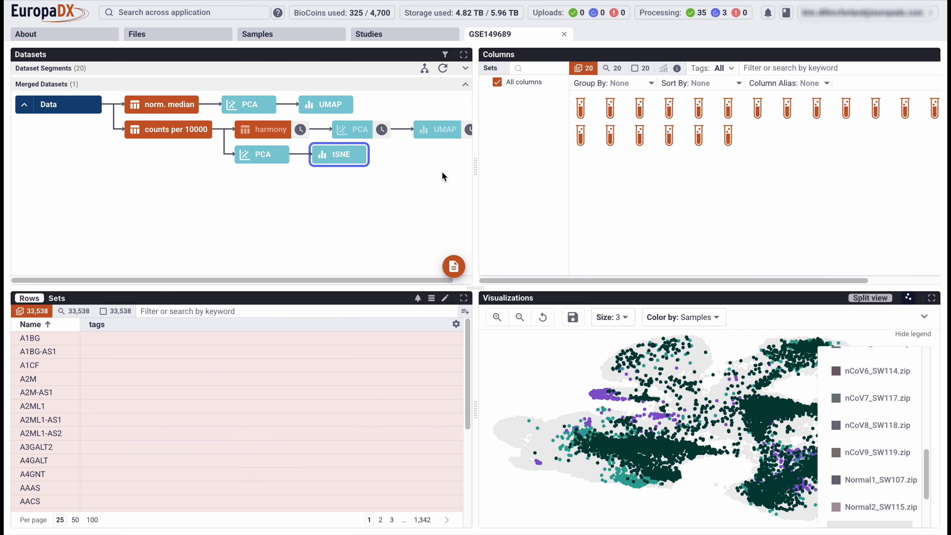
scroll(442, 171, "right", 1)
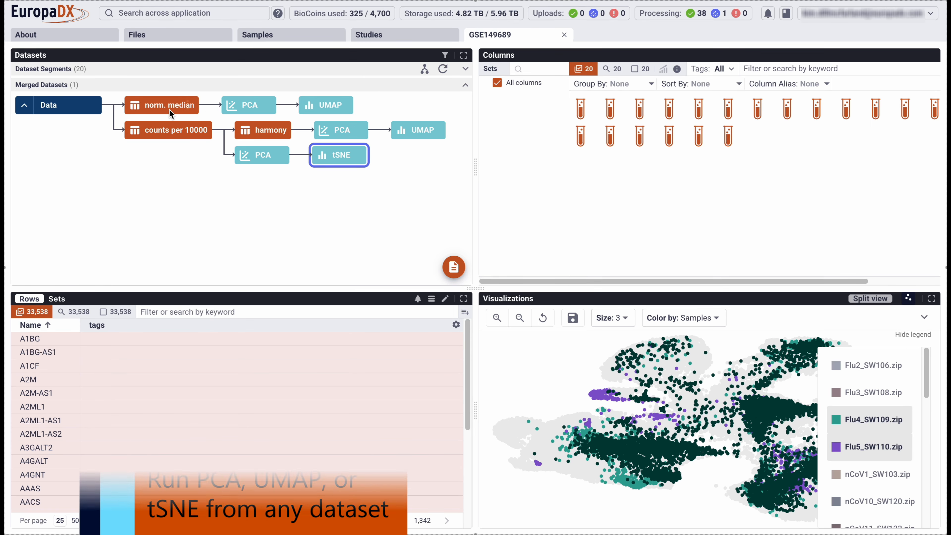
mouse_move(187, 107)
left_click(128, 128)
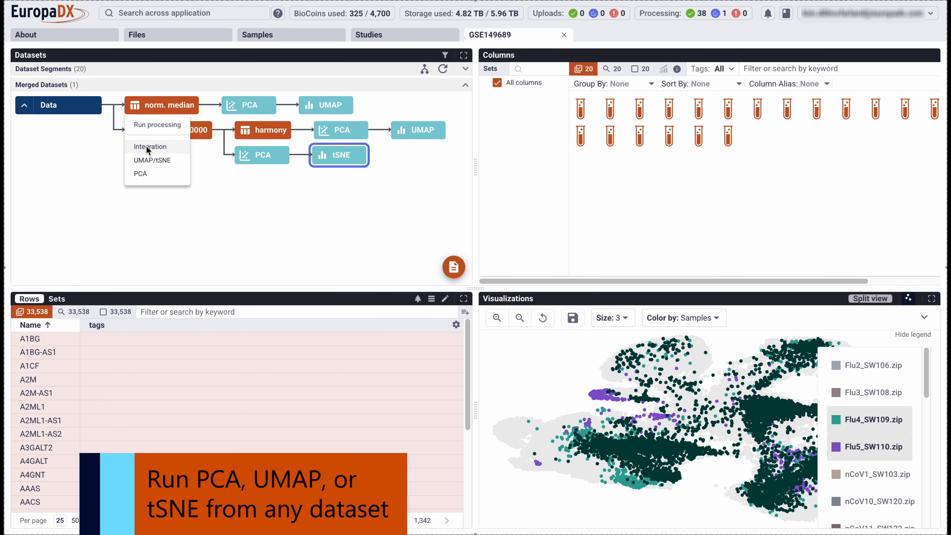
left_click(199, 200)
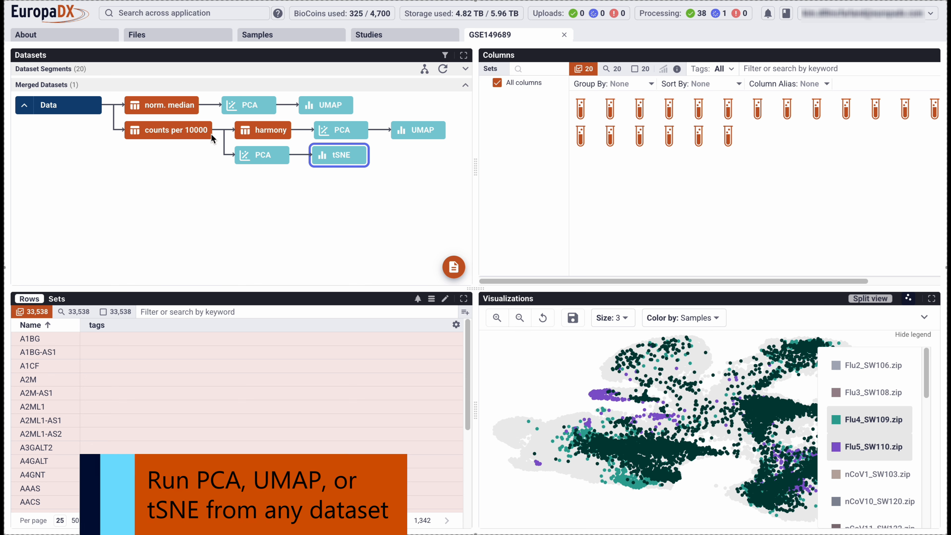
mouse_move(200, 129)
left_click(132, 153)
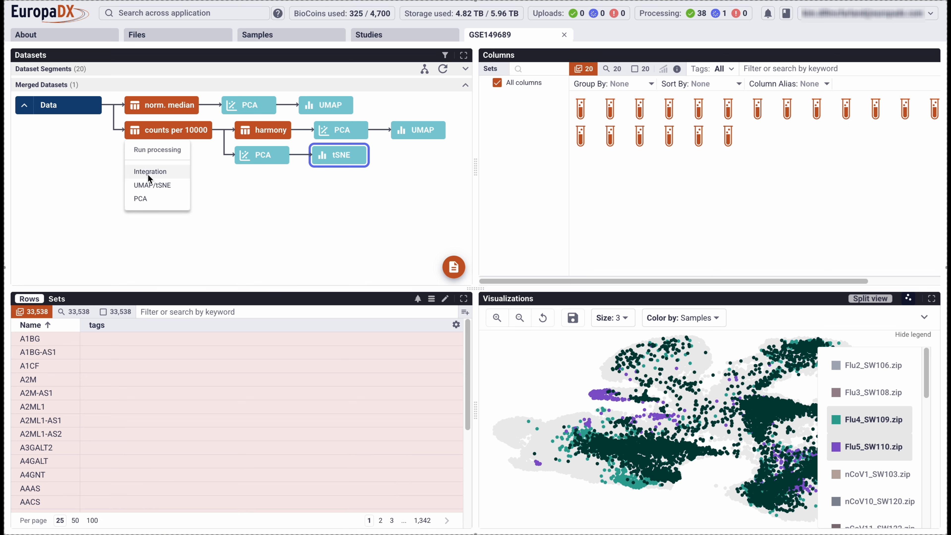
left_click(261, 202)
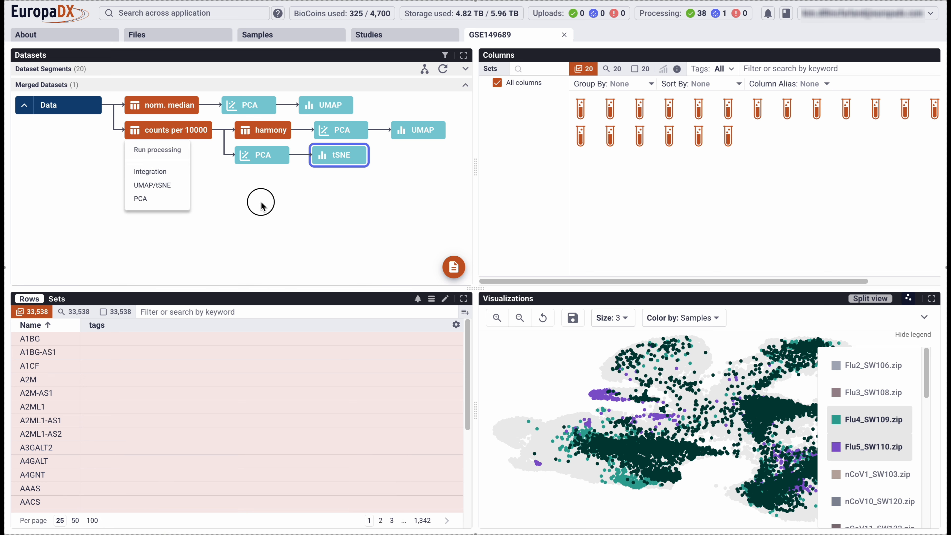
Generate a tSNE visualization named tSNE from the PCA of the harmony dataset, using only the selected samples.
mouse_move(362, 138)
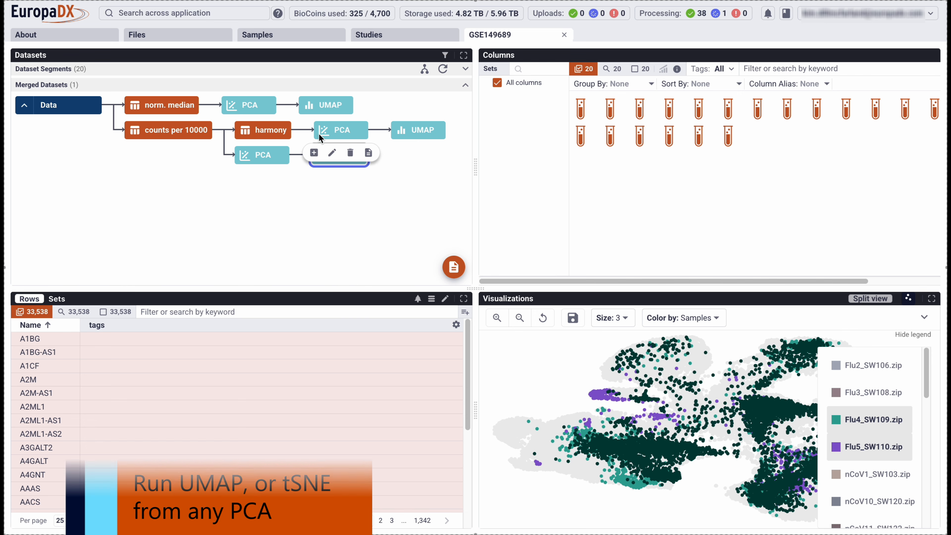
left_click(317, 155)
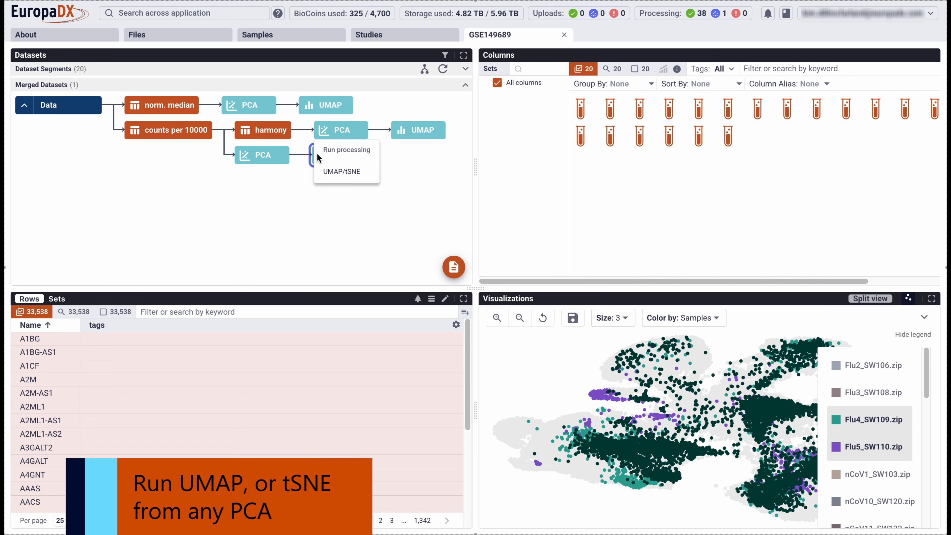
left_click(337, 172)
type("tSNE")
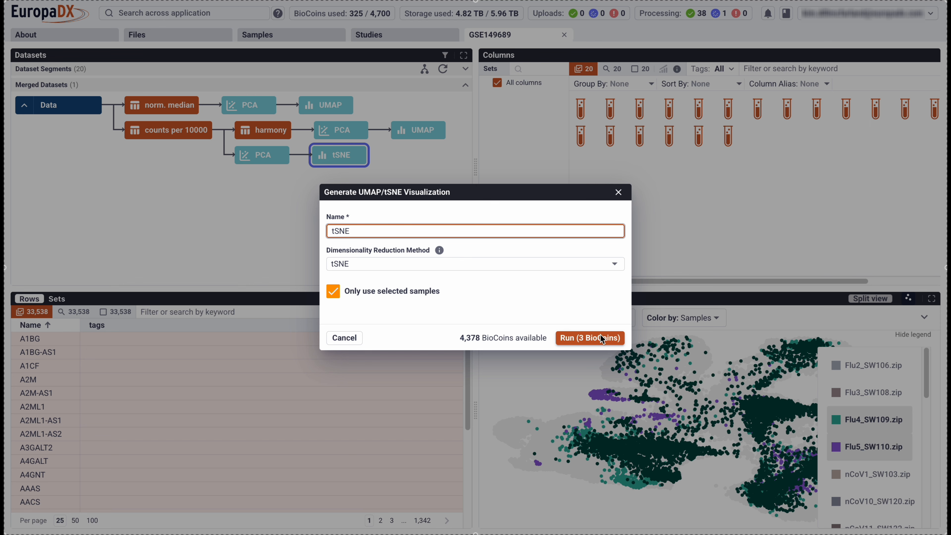
left_click(589, 338)
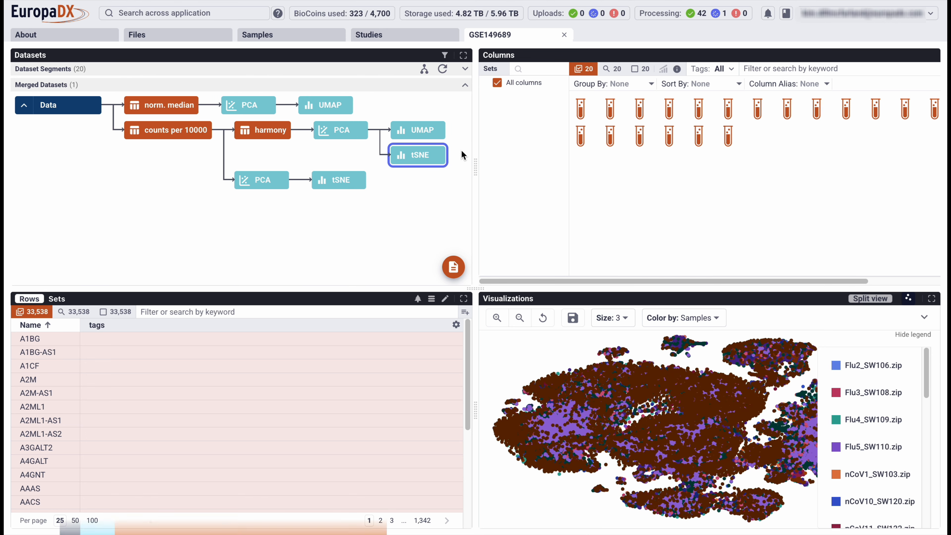
Run Leiden clustering named leiden on the harmony tSNE at resolutions 0.5 and 1.
left_click(435, 155)
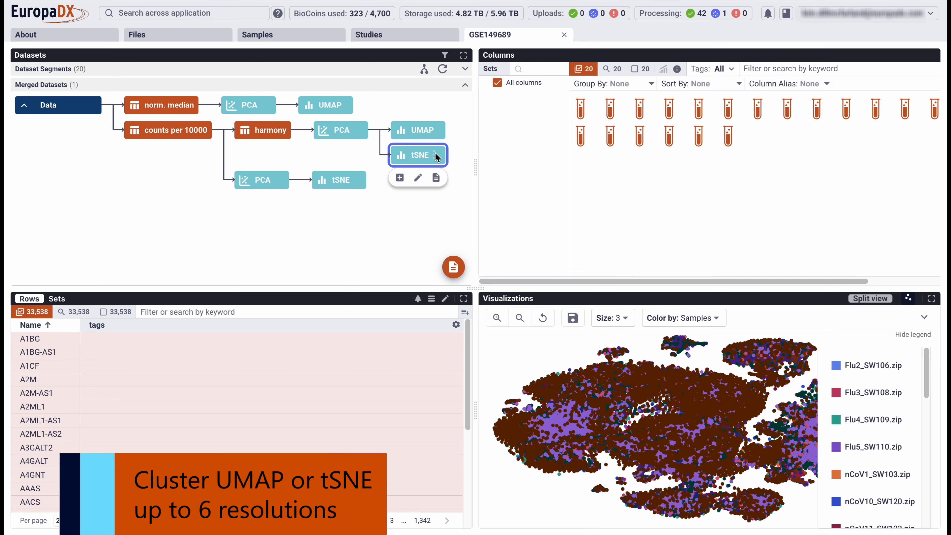
left_click(393, 179)
left_click(416, 193)
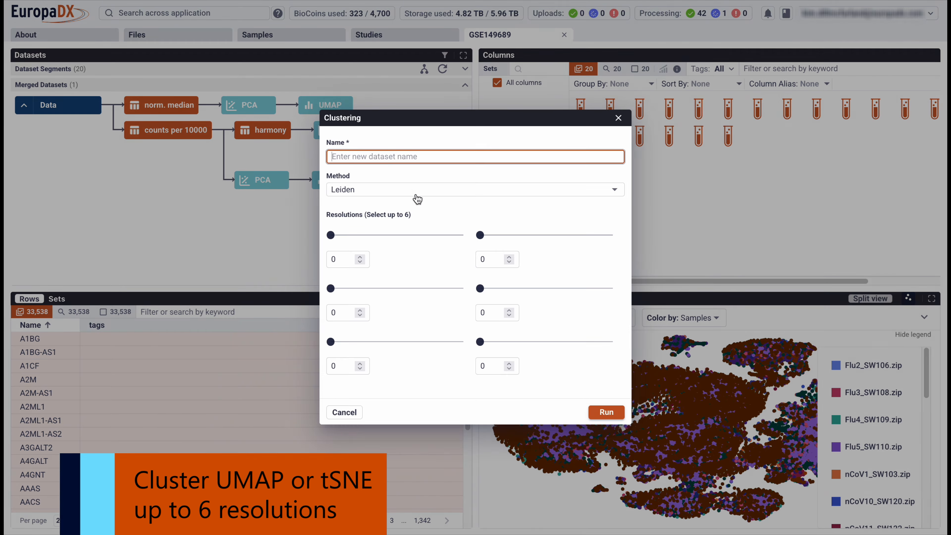
type("leiden")
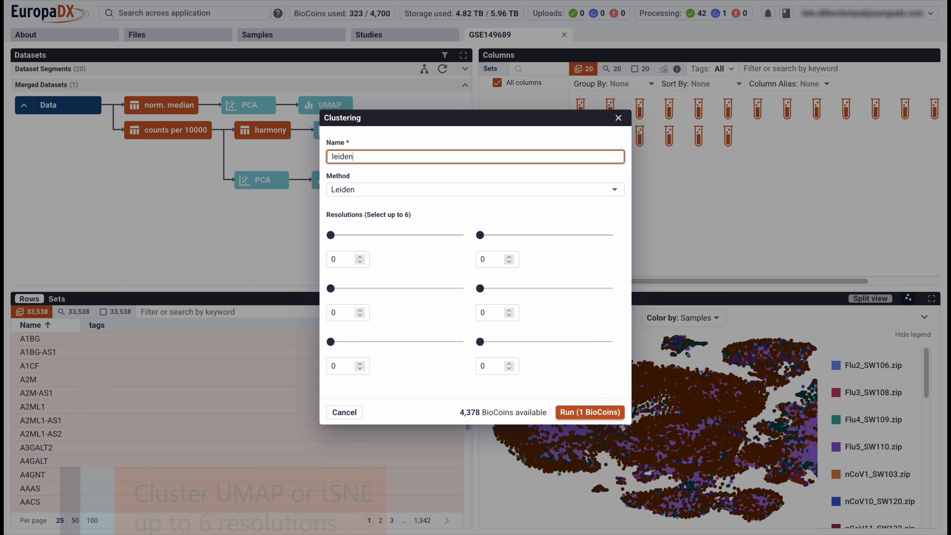
left_click(345, 259)
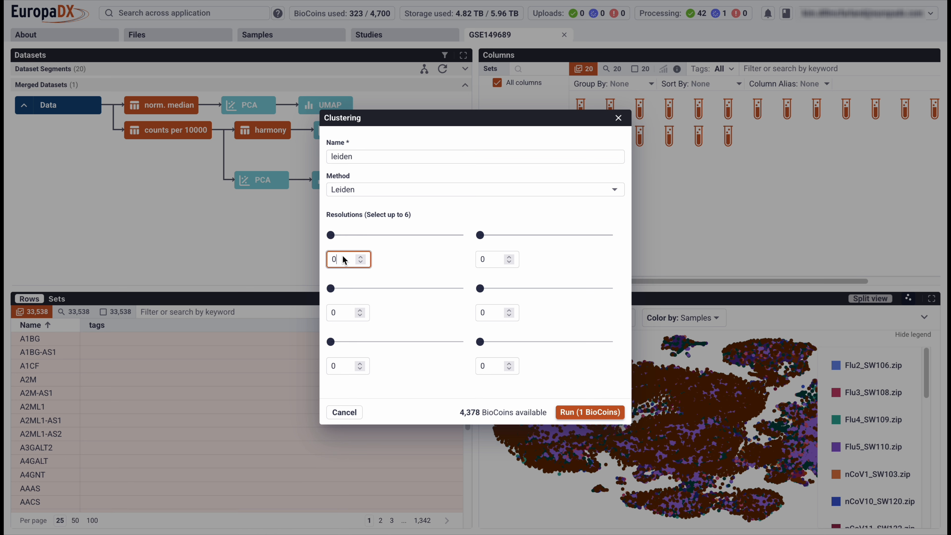
type(".5")
left_click(488, 259)
type("1")
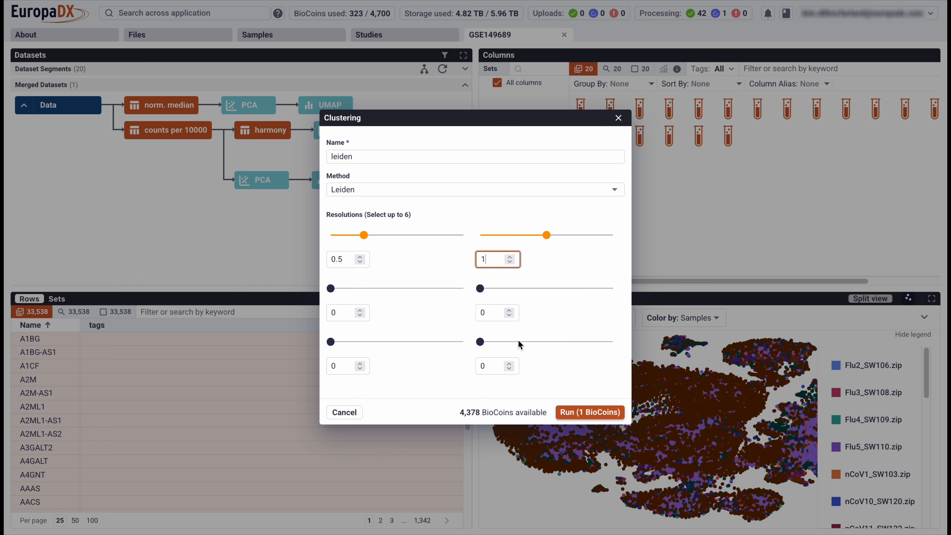
left_click(590, 412)
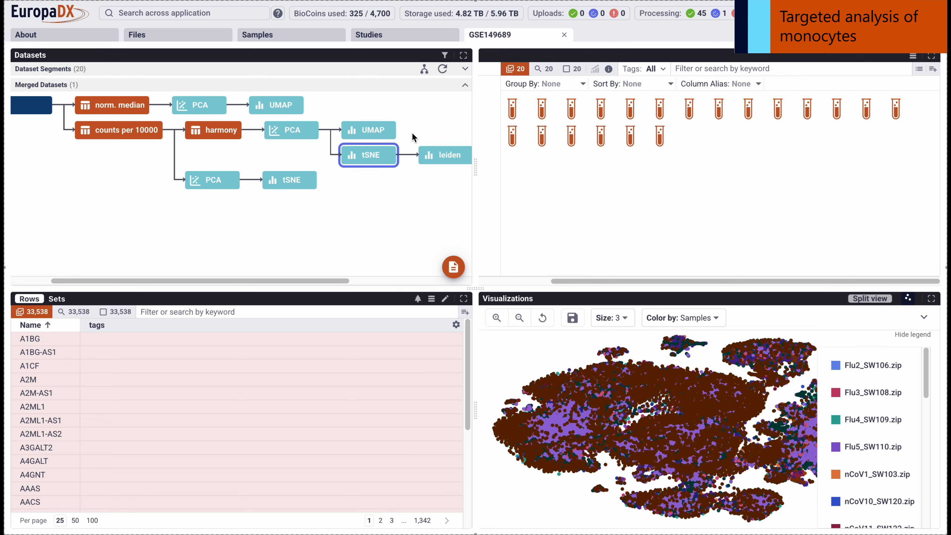
Show the leiden clusters in a maximized view and highlight clusters 1 and 3.
left_click(445, 155)
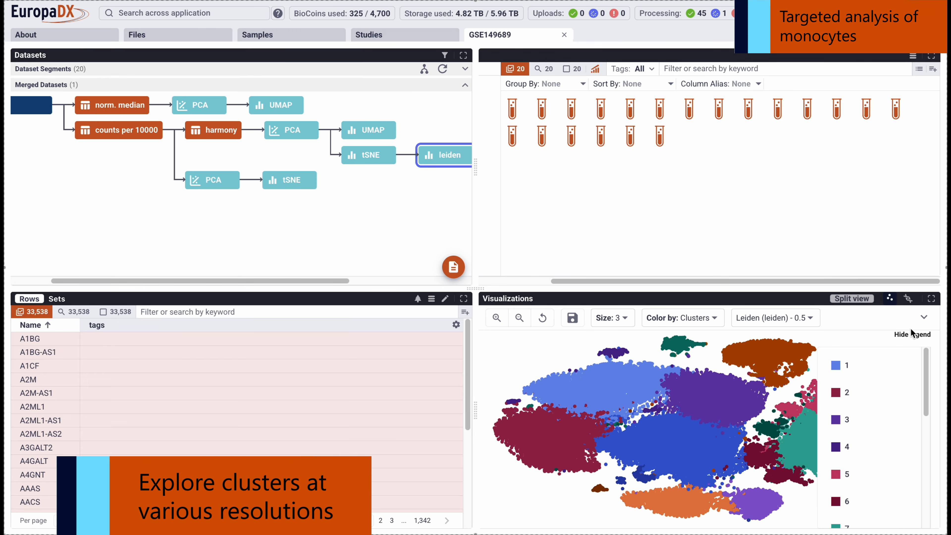
left_click(931, 298)
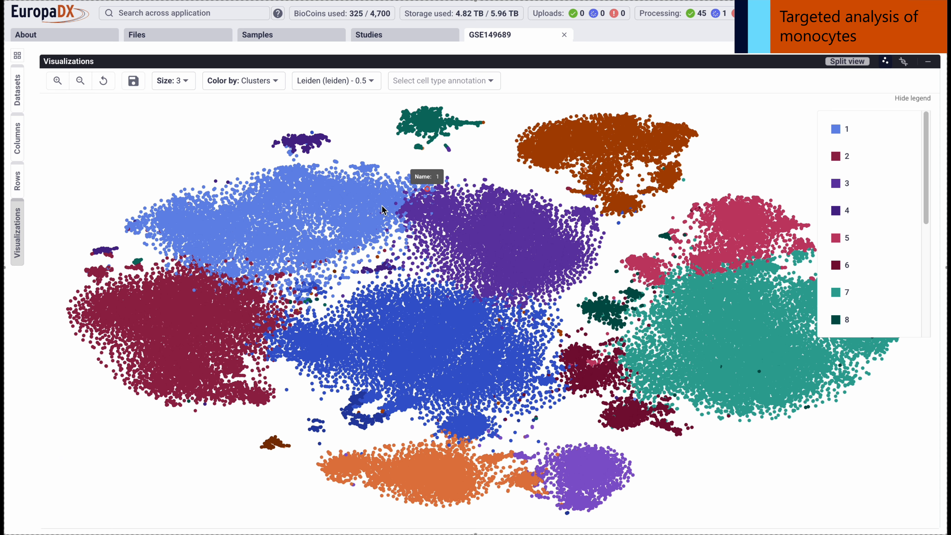
left_click(329, 207)
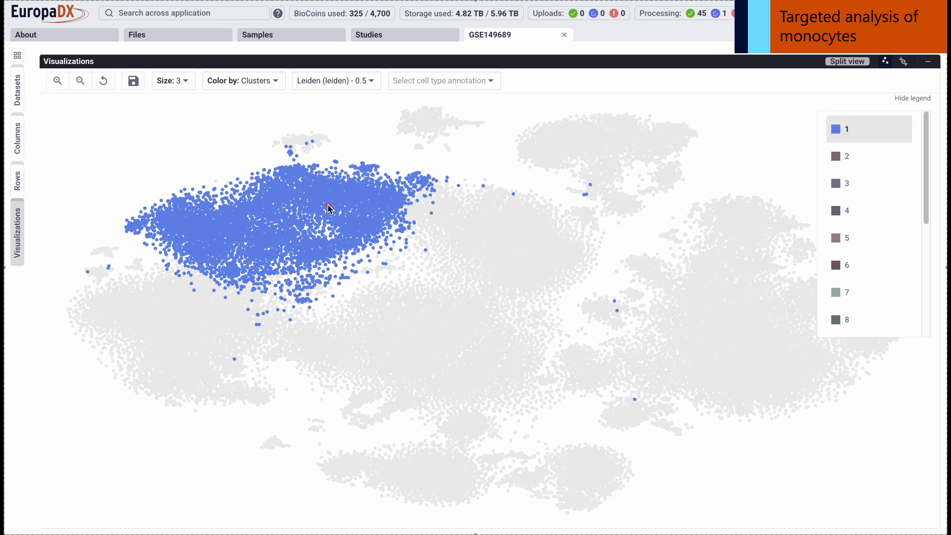
left_click(883, 194)
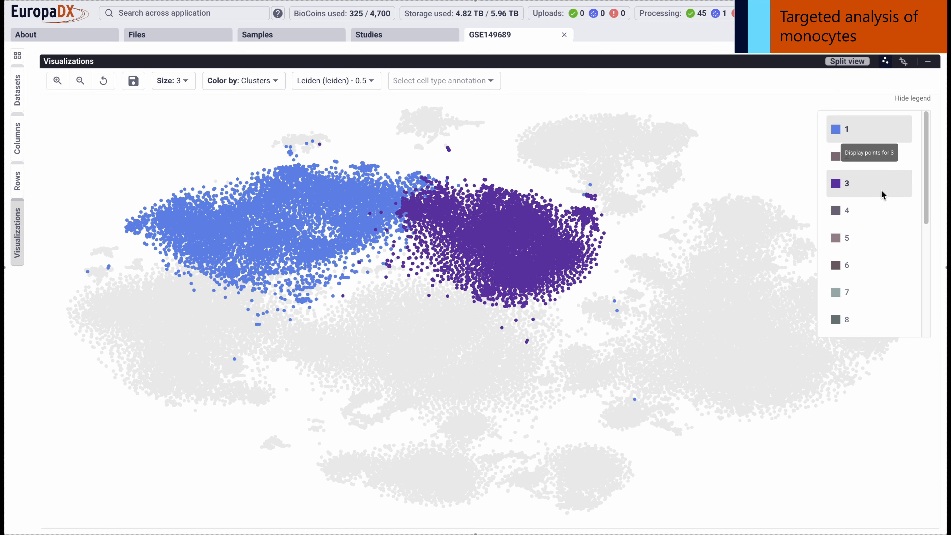
View the Leiden clusters at resolution 1 and switch back to resolution 0.5.
left_click(353, 81)
left_click(327, 81)
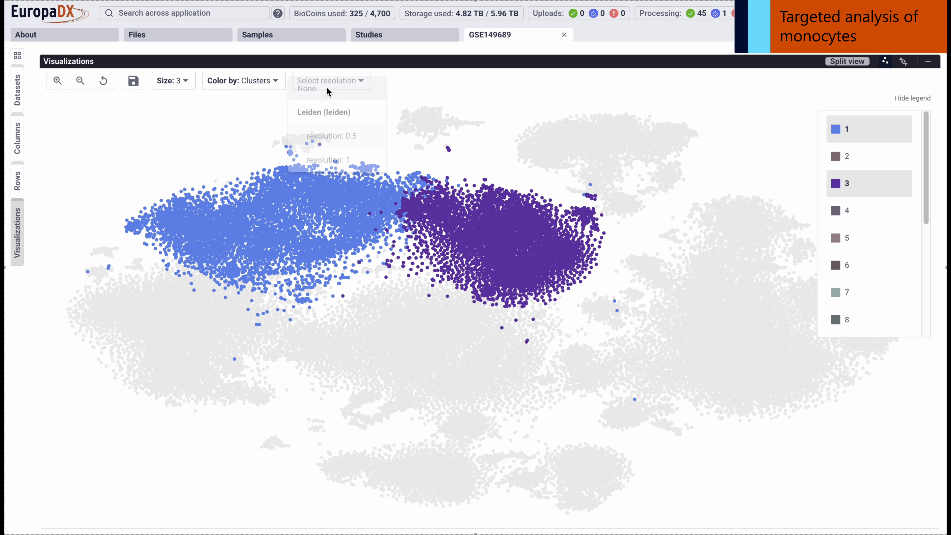
left_click(326, 79)
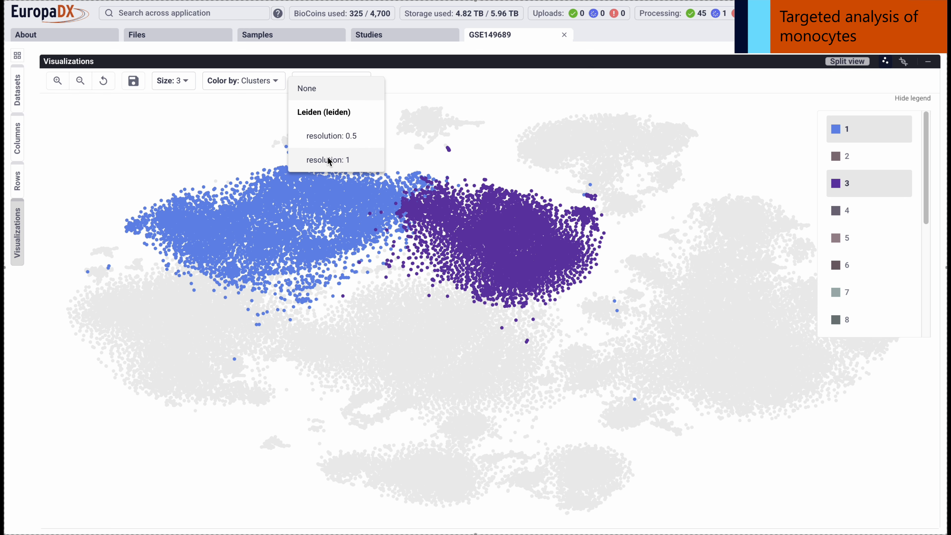
left_click(327, 157)
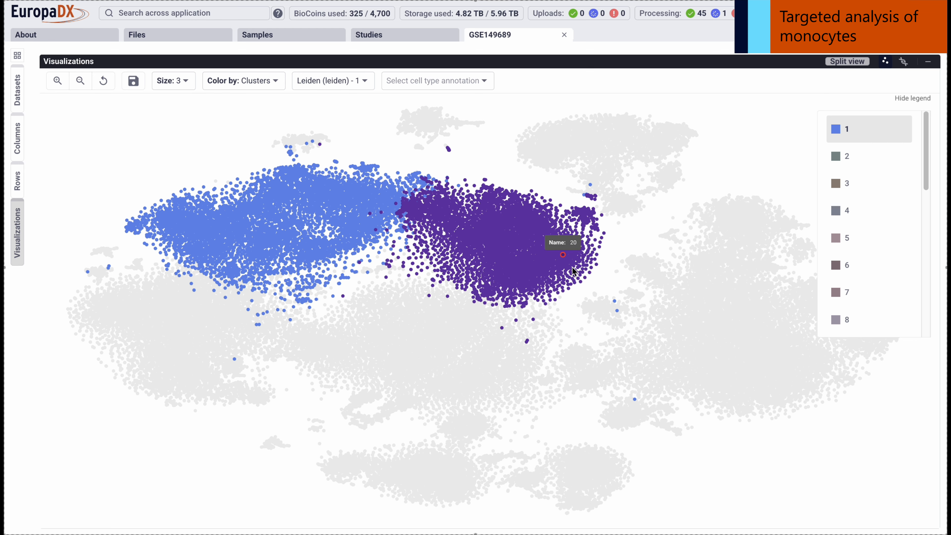
left_click(351, 82)
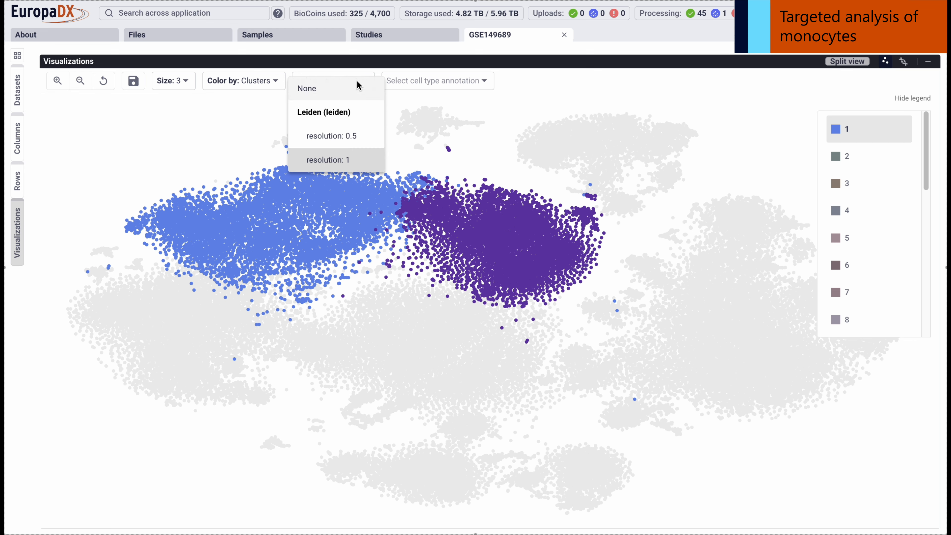
left_click(325, 136)
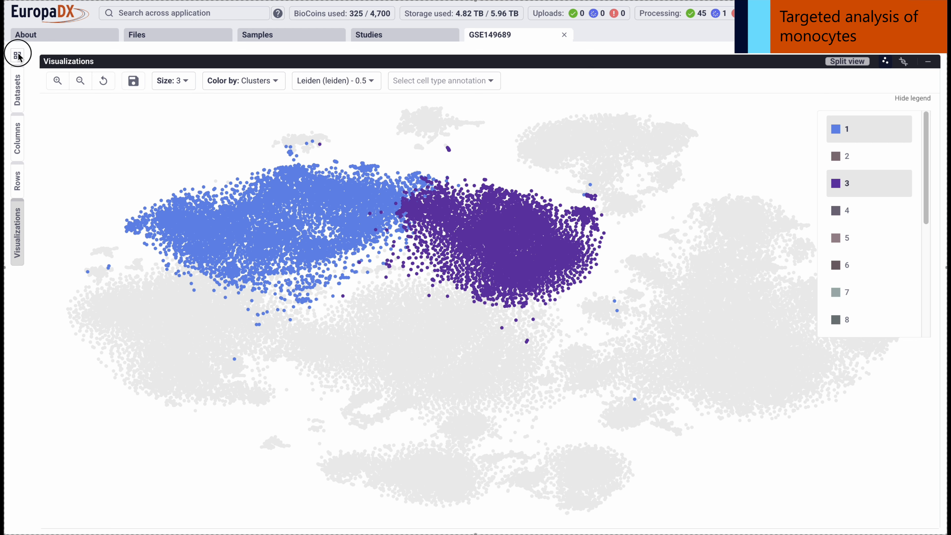
Return to the standard view and set up an automatic CellTypist cell type annotation of the leiden dataset at clustering resolution 0.5.
left_click(18, 56)
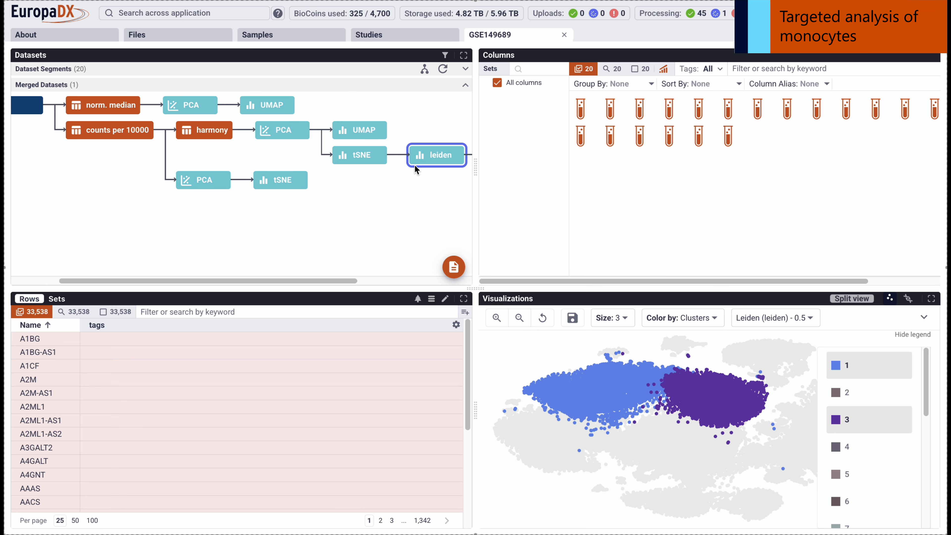
left_click(452, 155)
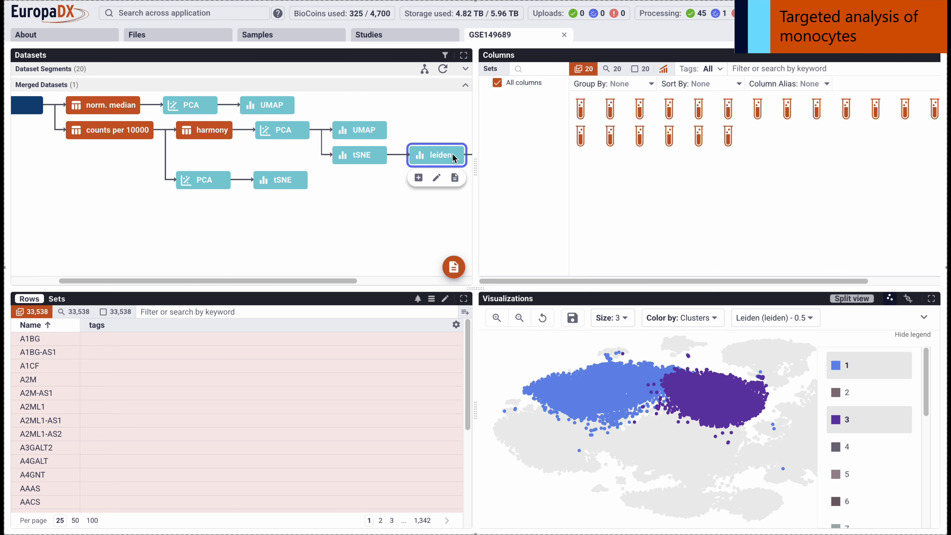
left_click(418, 177)
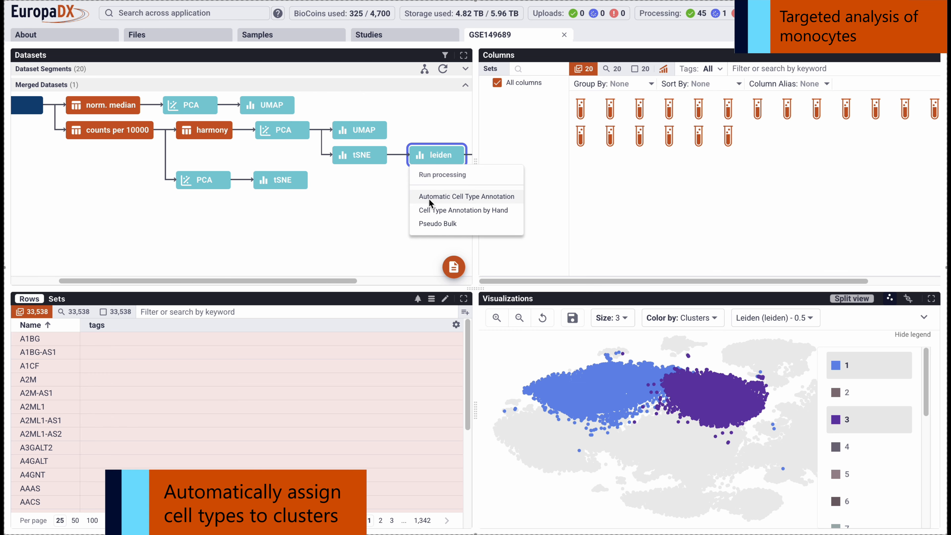
left_click(504, 198)
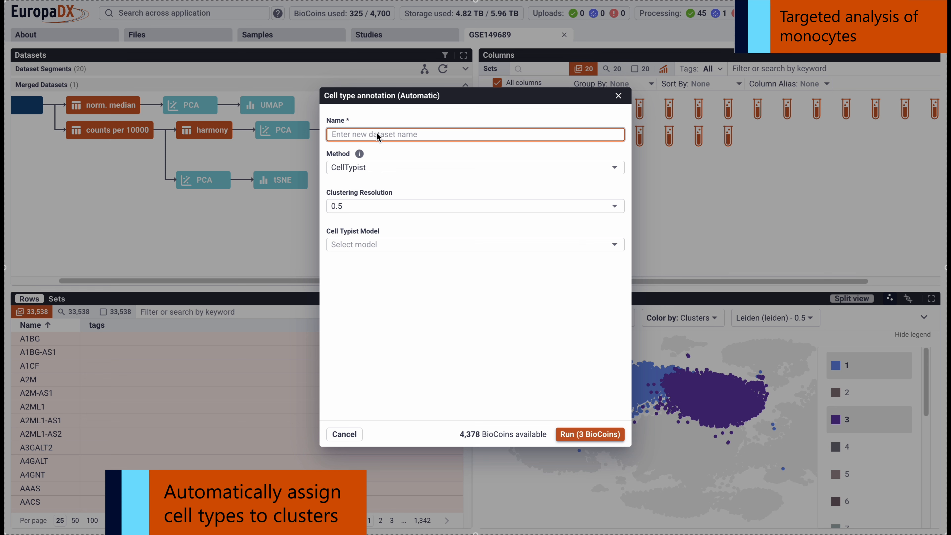
left_click(363, 206)
left_click(357, 230)
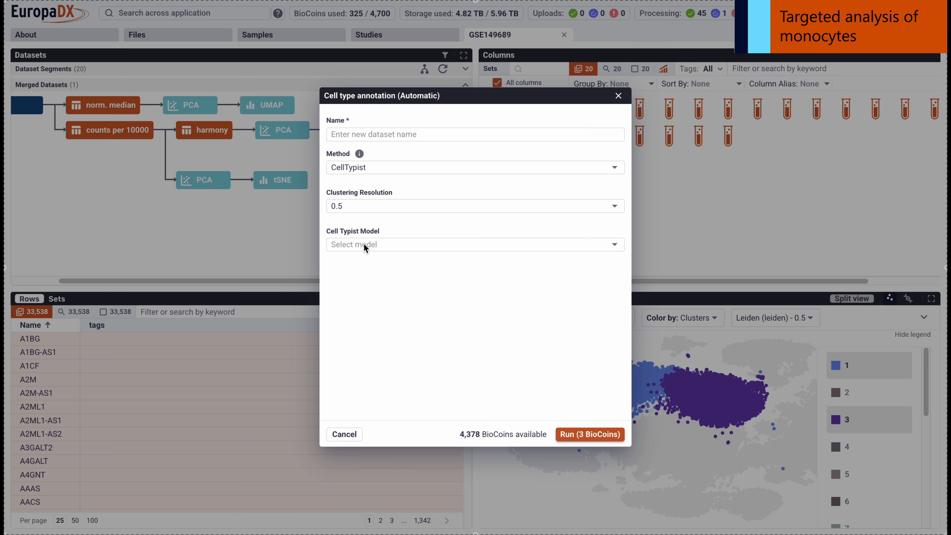
Search the CellTypist models for covid and select Healthy_COVID19_PBMC.pkl for the annotation.
left_click(365, 247)
scroll(425, 252, "down", 5)
left_click(404, 249)
type("cvoi")
key("BackSpace")
key("BackSpace")
key("BackSpace")
type("ovid he")
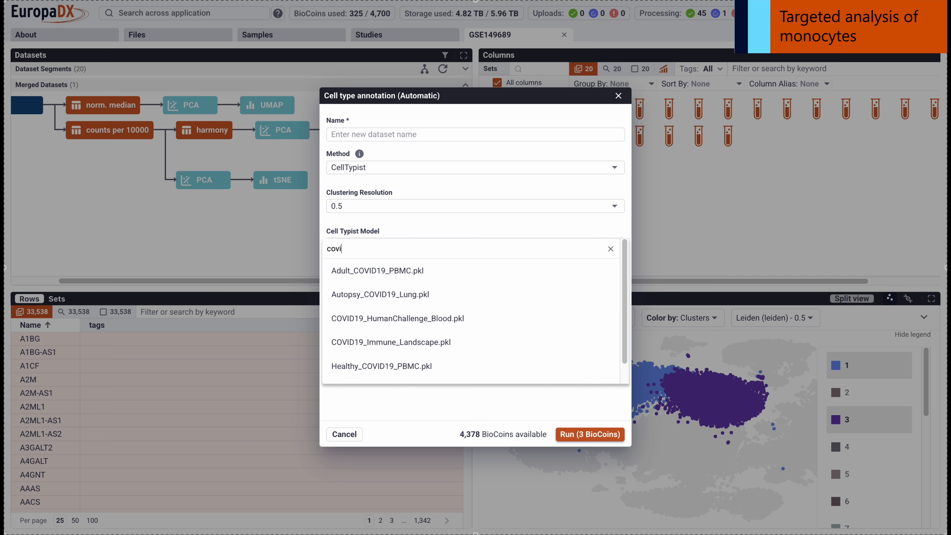
key("BackSpace")
key("BackSpace")
key("BackSpace")
key("BackSpace")
key("BackSpace")
key("BackSpace")
key("BackSpace")
key("BackSpace")
scroll(472, 318, "down", 1)
type("ovid")
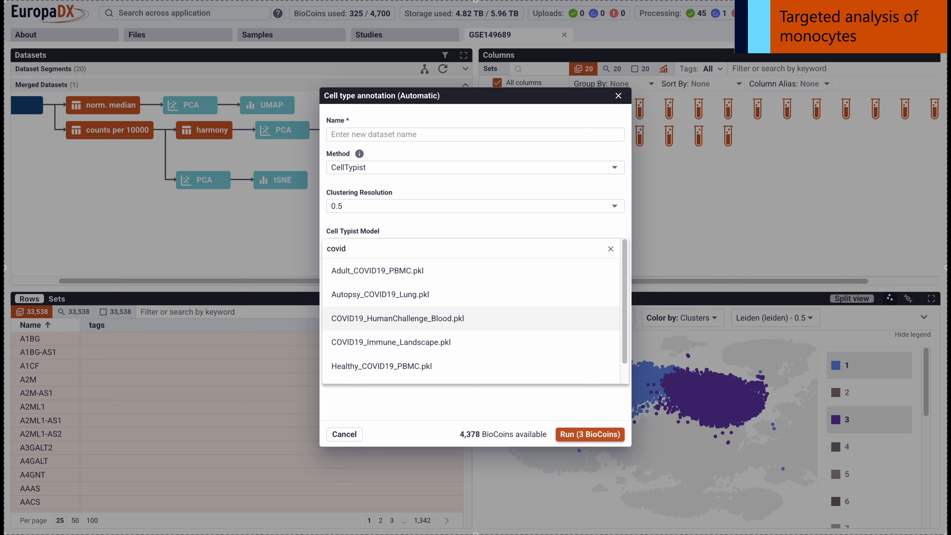
scroll(403, 331, "down", 1)
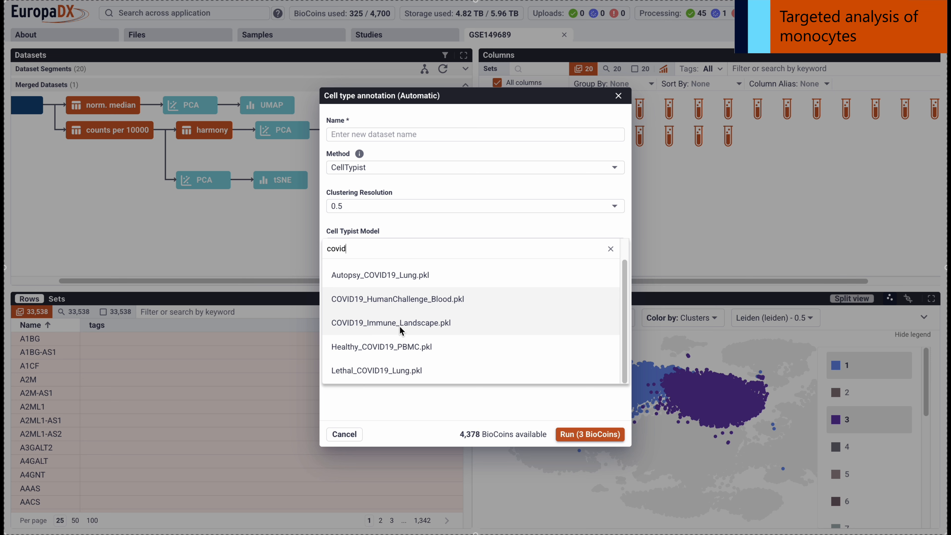
left_click(382, 349)
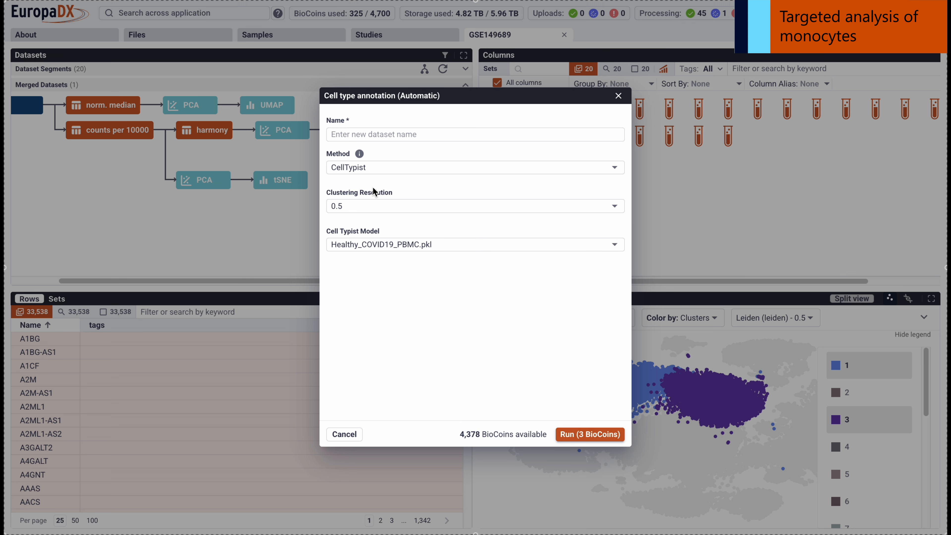
Name the automatic annotation L0.5 COVID PBMC and run it.
left_click(373, 137)
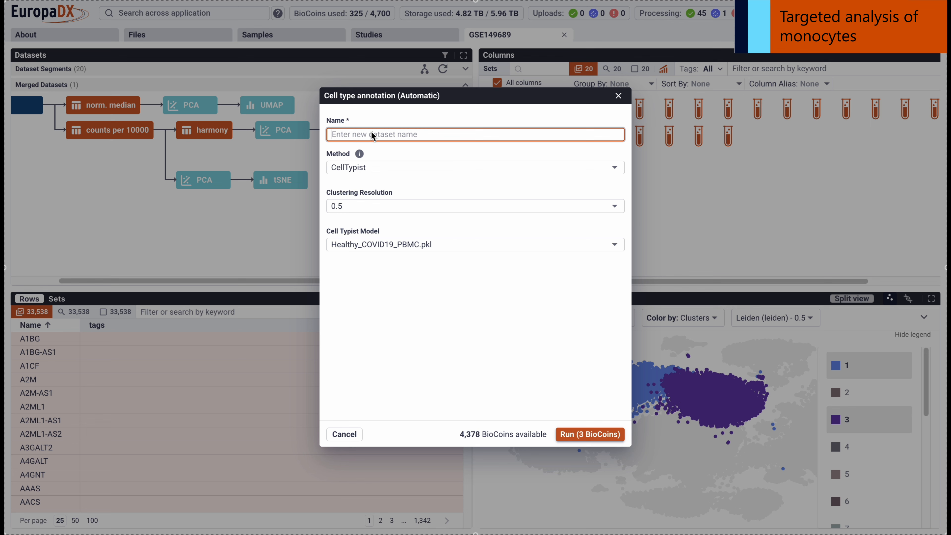
type("L0.5 COVID PBMC")
left_click(586, 435)
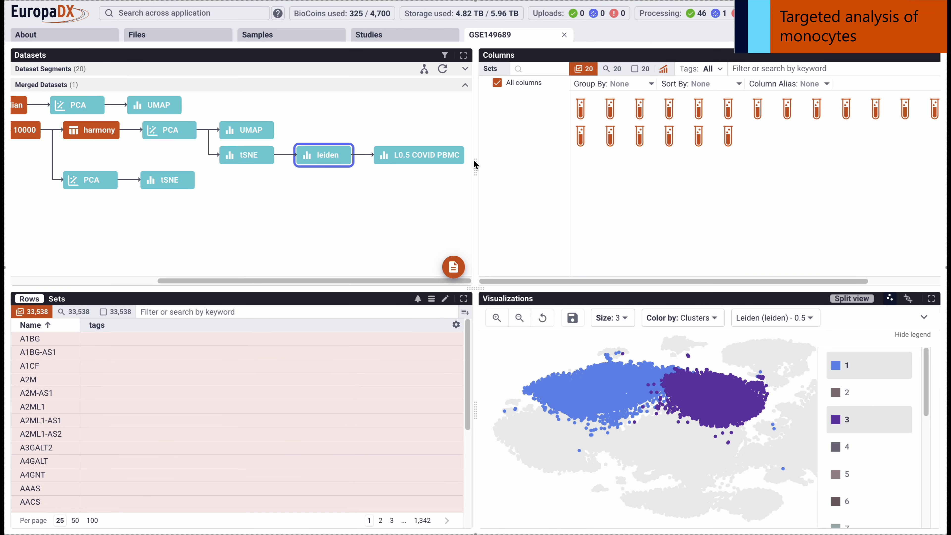
Show the L0.5 COVID PBMC annotation in a maximized view and highlight the CD16_mono, CD14_mono and CD83_CD14_mono cells.
left_click(415, 156)
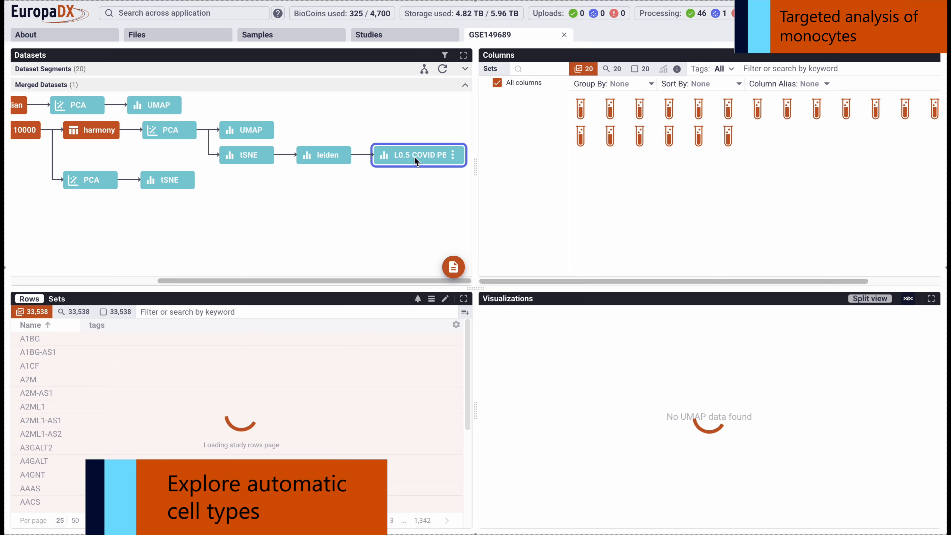
left_click(931, 299)
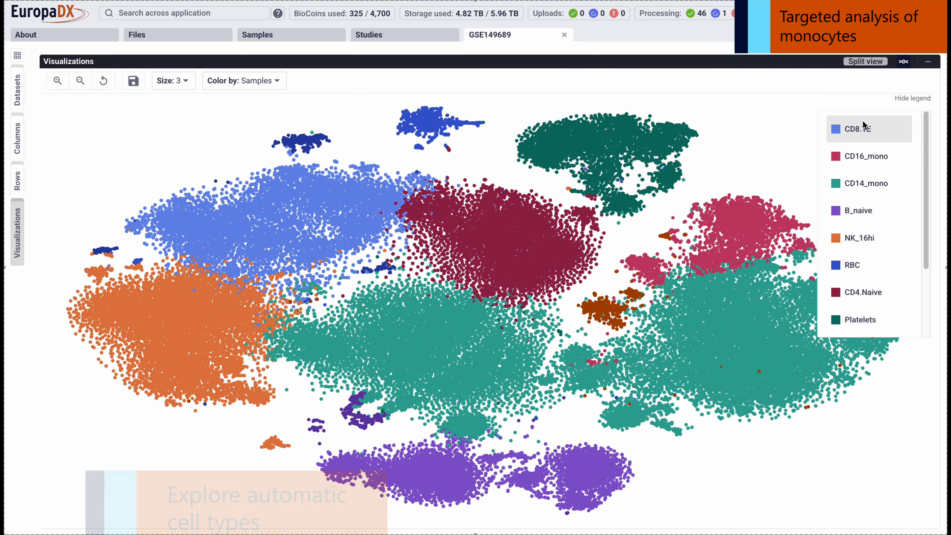
left_click(875, 157)
left_click(871, 183)
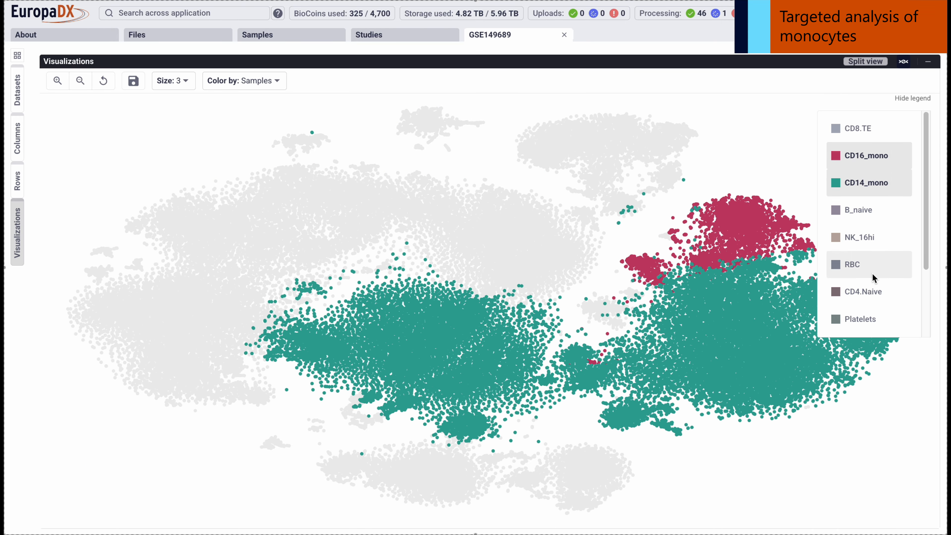
scroll(872, 273, "down", 3)
left_click(868, 292)
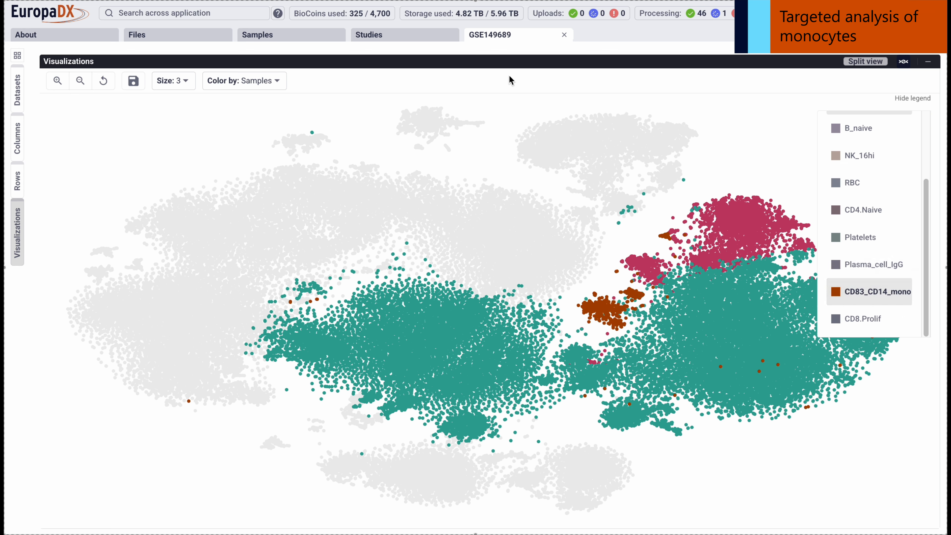
Return to the standard view and start a cell type annotation by hand on the leiden dataset at cluster resolution 0.5.
left_click(17, 57)
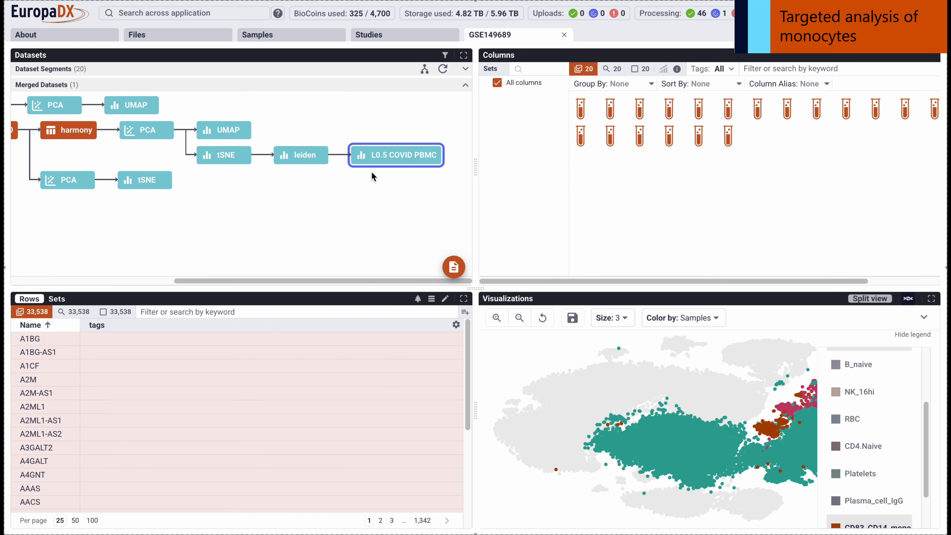
left_click(322, 156)
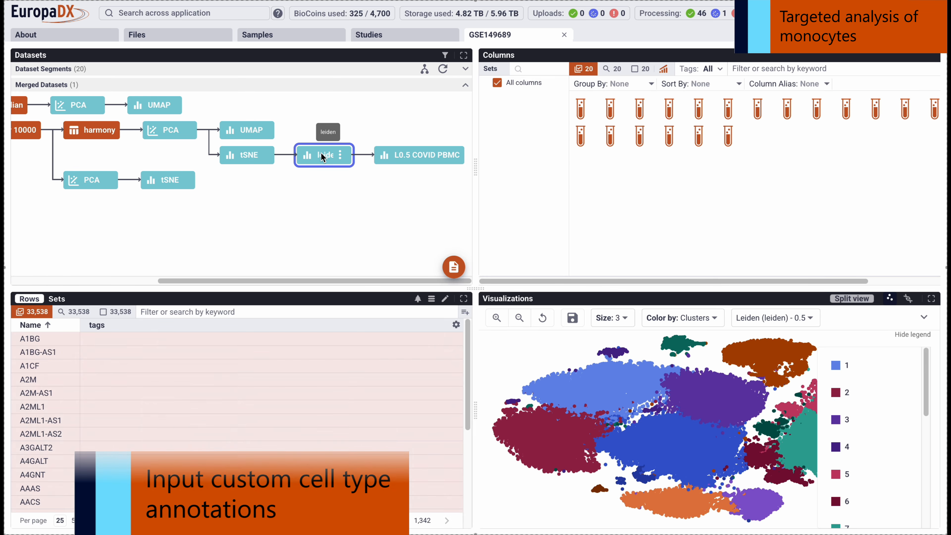
left_click(339, 156)
left_click(307, 177)
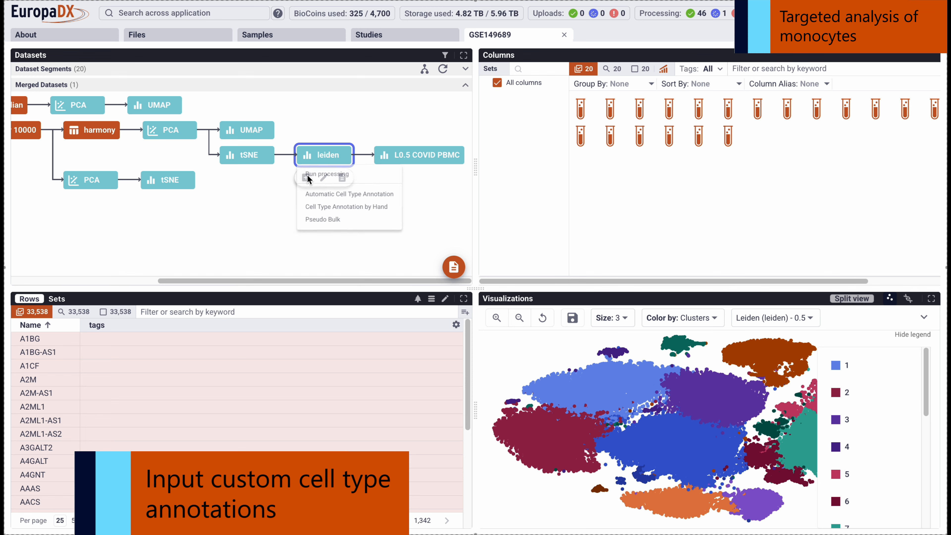
left_click(377, 211)
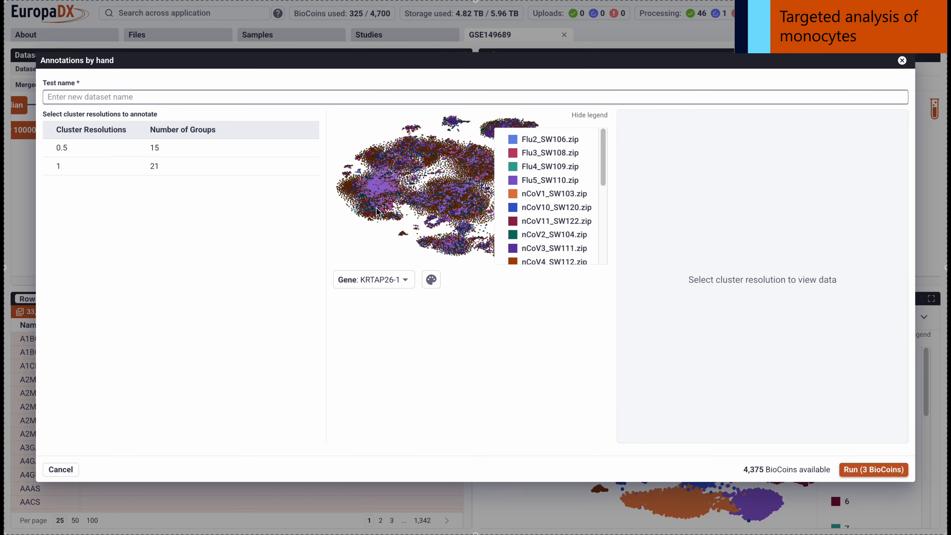
left_click(80, 148)
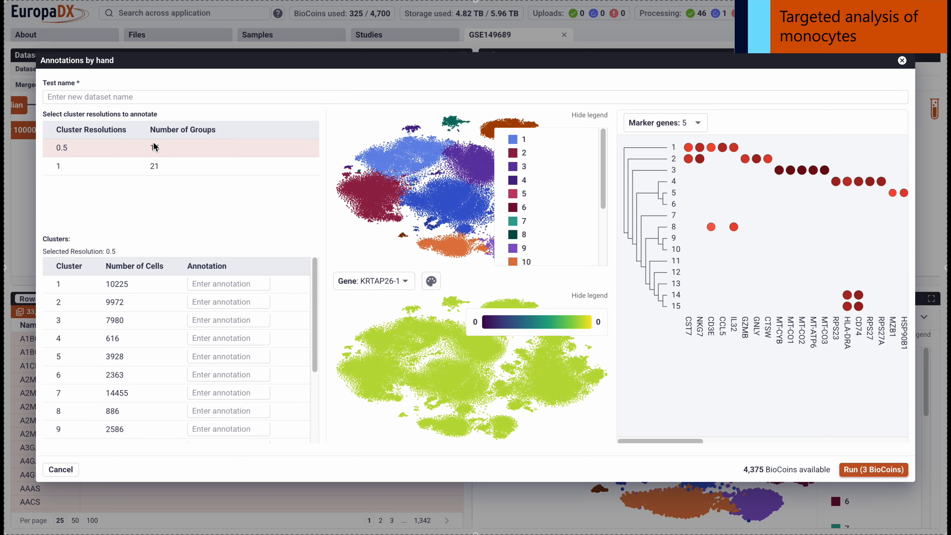
Highlight clusters 6, 7 and 11 in the cluster plot and hide its legend.
left_click(527, 221)
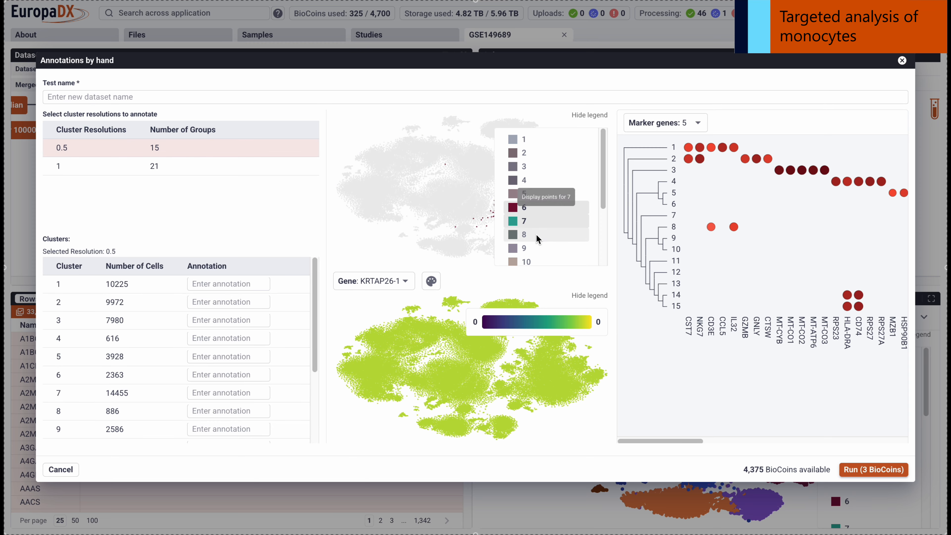
scroll(543, 241, "down", 2)
left_click(528, 202)
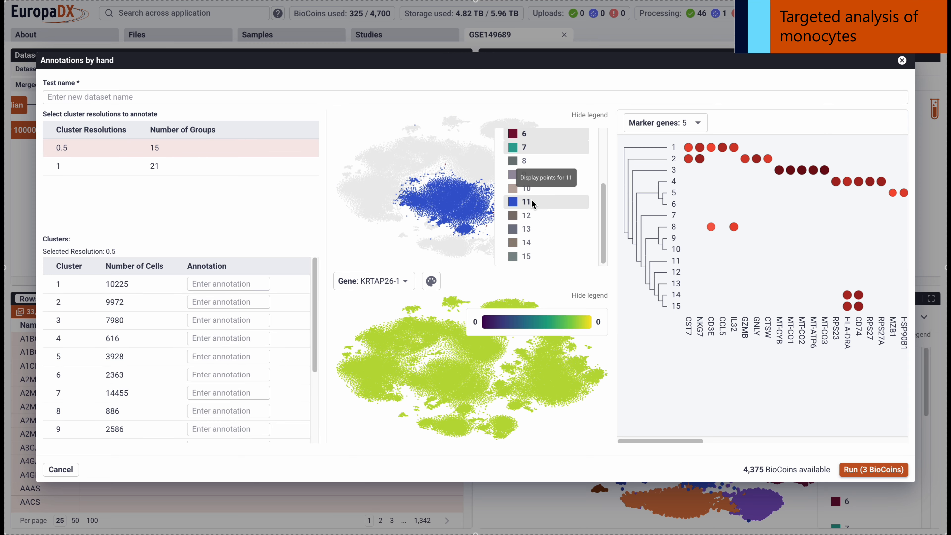
left_click(587, 116)
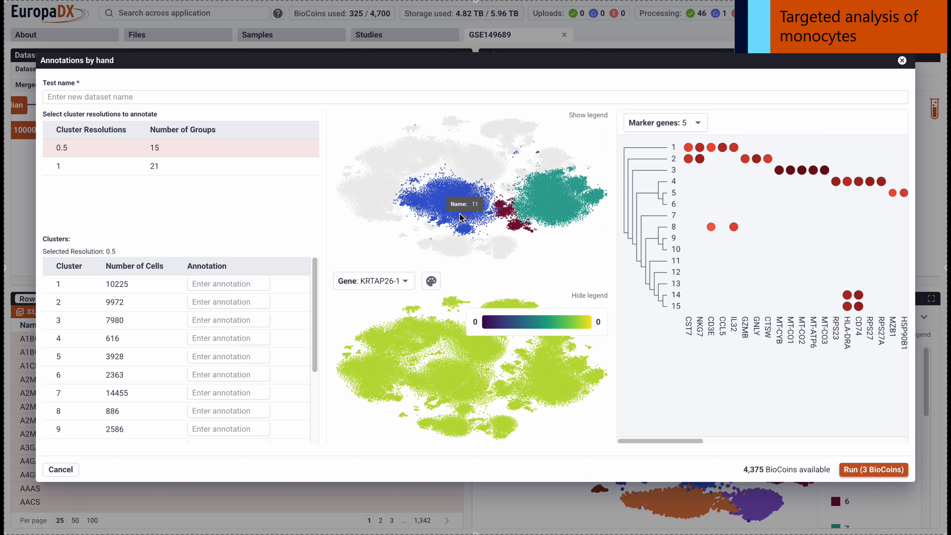
Annotate clusters 6, 7 and 11 as CD14 mono.
scroll(162, 356, "down", 2)
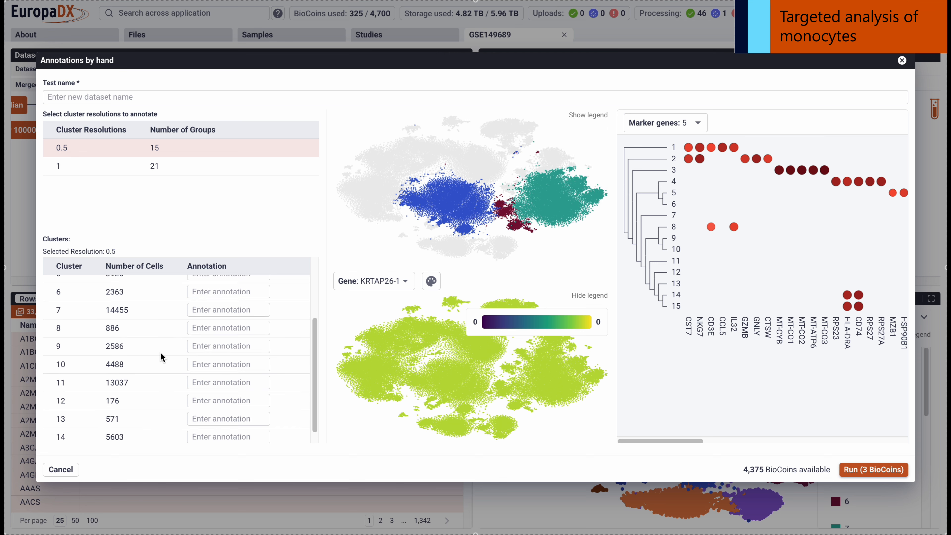
left_click(201, 298)
type("CD14 mono")
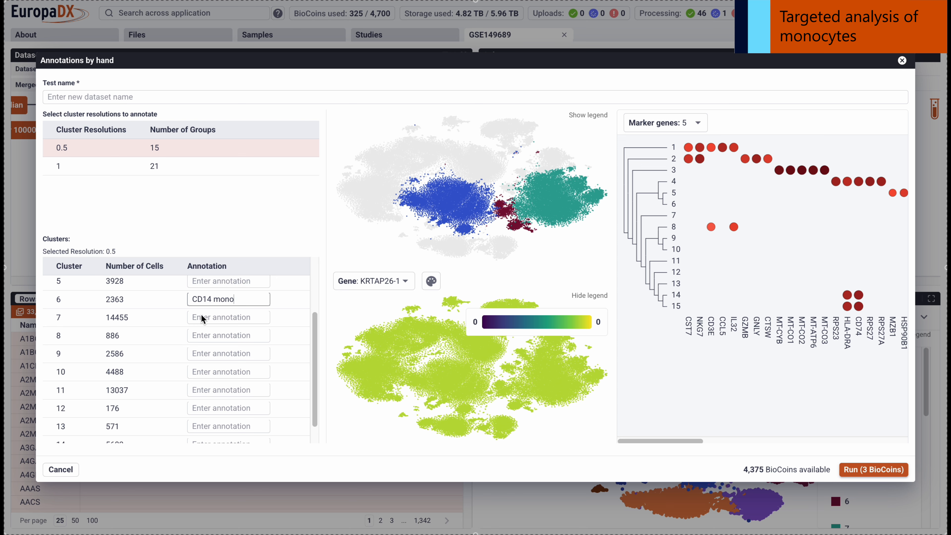
left_click(201, 318)
type("CD14 mono")
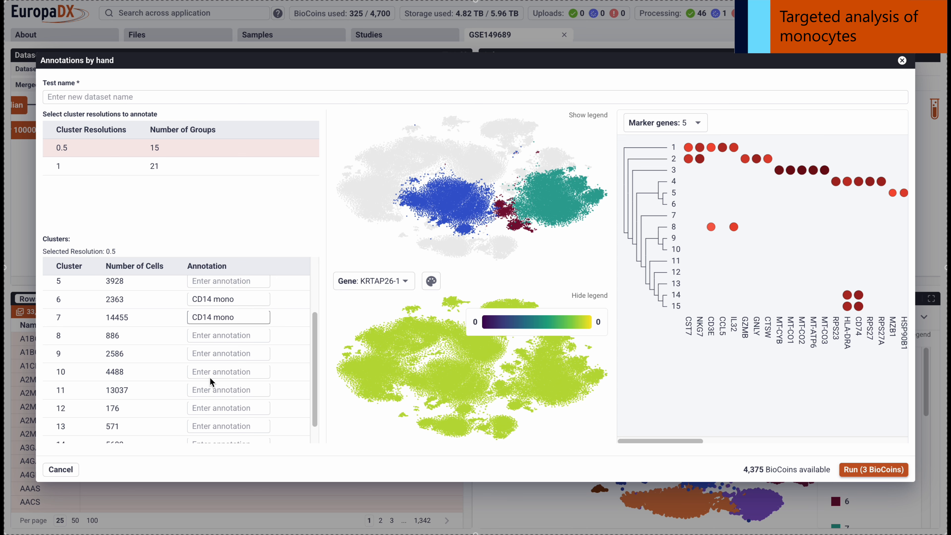
left_click(197, 389)
type("CD14 mono")
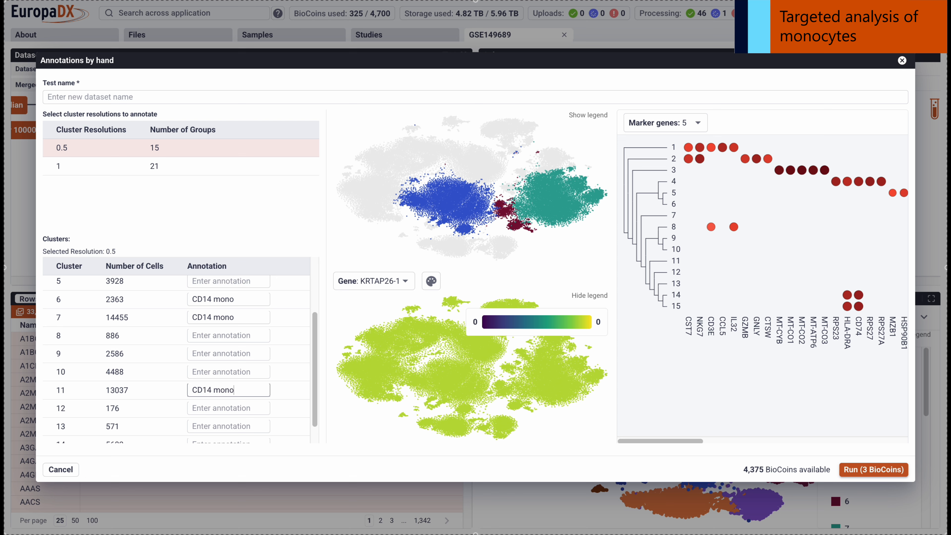
left_click(293, 350)
Check the new annotation labels in the cluster plot and its legend, and examine the marker genes dot plot.
mouse_move(464, 195)
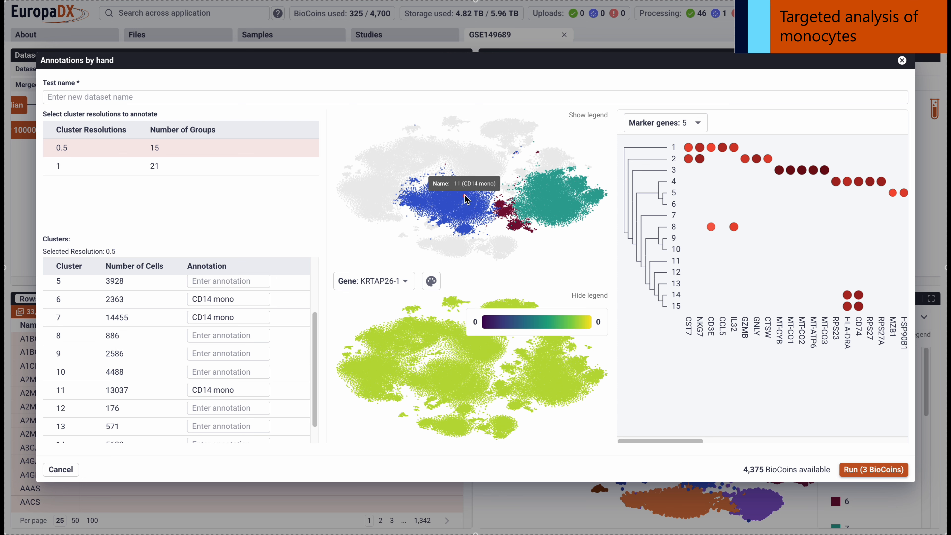
left_click(587, 114)
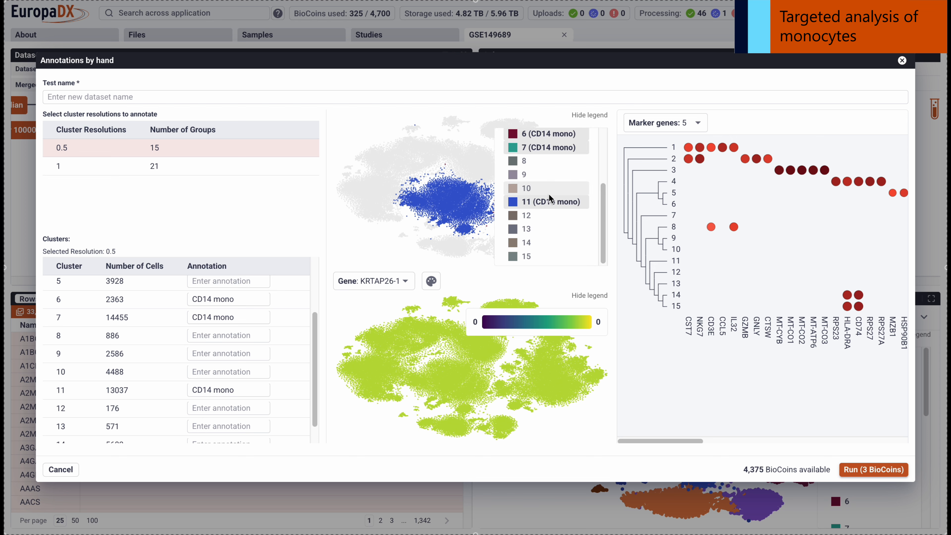
left_click(587, 115)
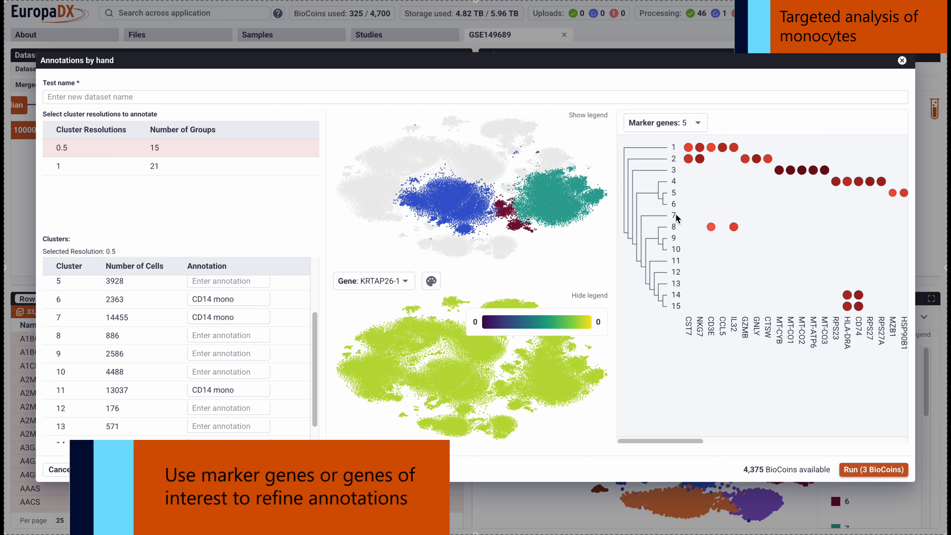
scroll(674, 219, "right", 10)
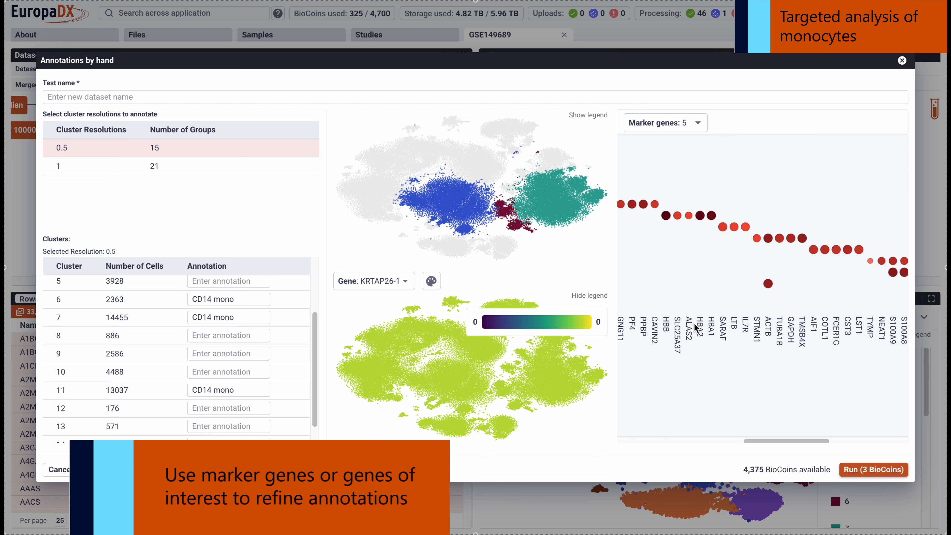
mouse_move(725, 229)
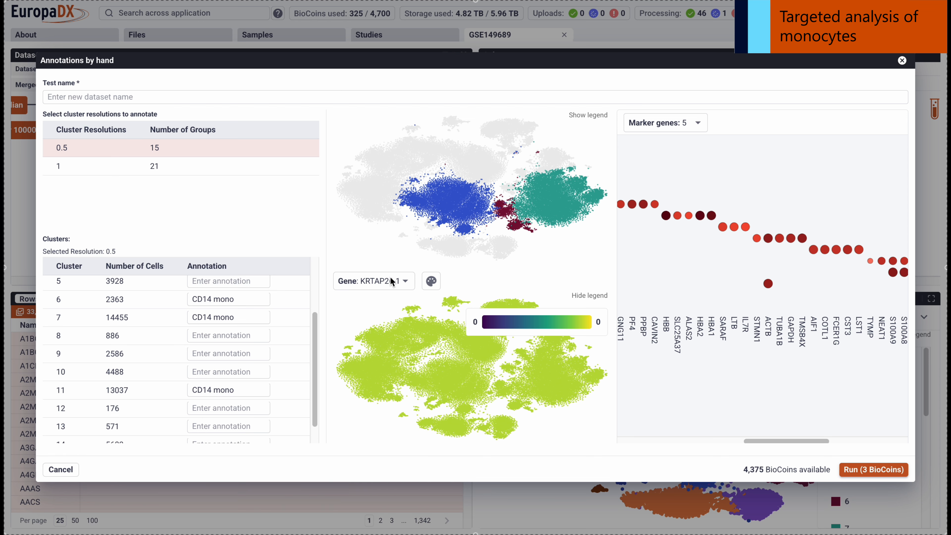
Search the gene list for cd14 and display CD14 expression in the gene plot.
left_click(374, 284)
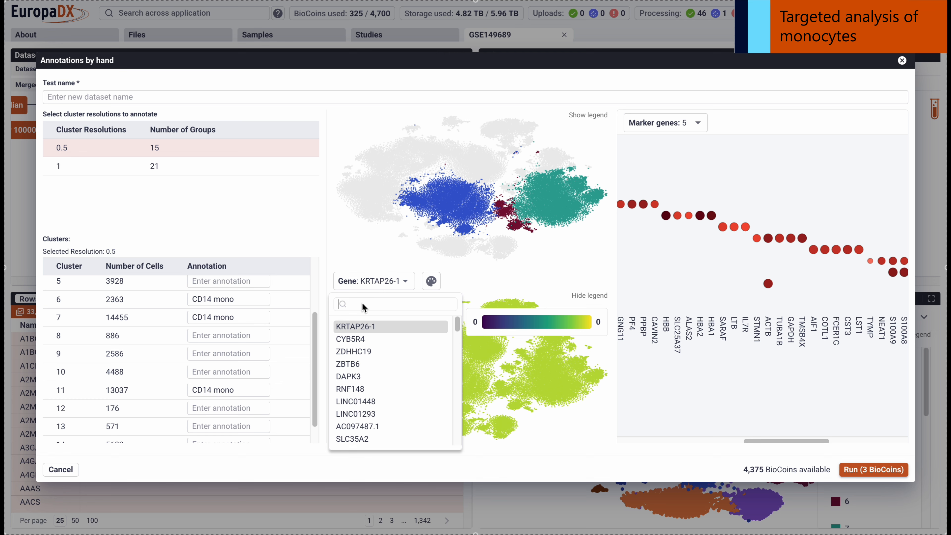
type("cd14")
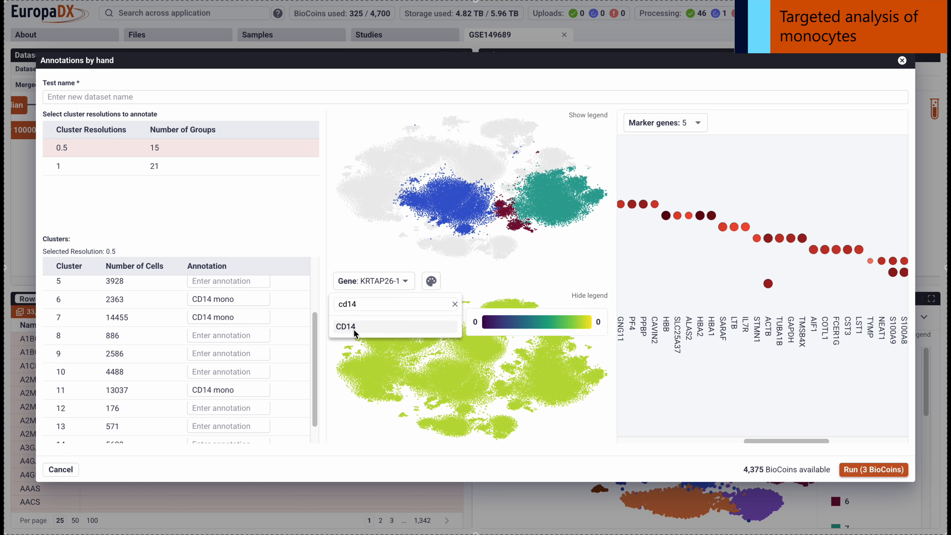
left_click(354, 328)
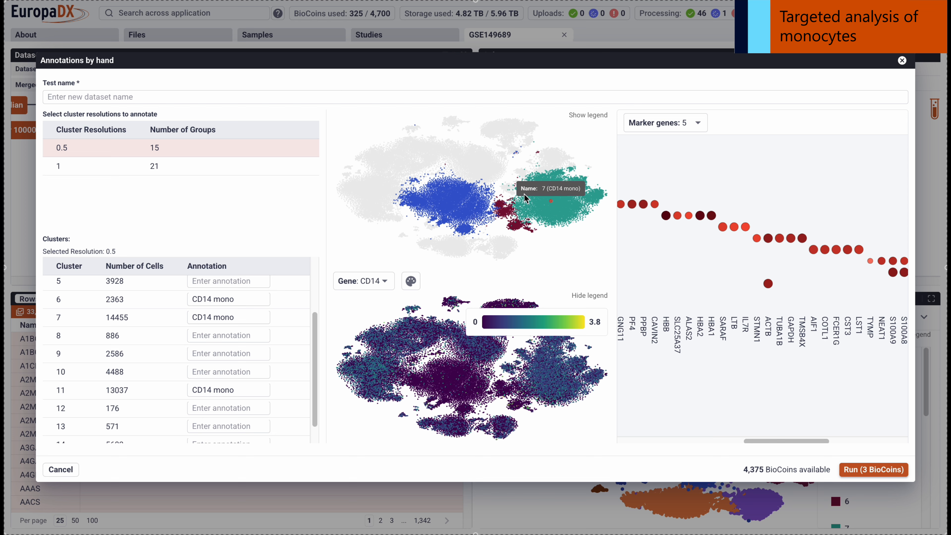
Extend the annotation of cluster 7 to read CD14 mono, classical.
left_click(193, 317)
left_click(213, 316)
left_click(229, 316)
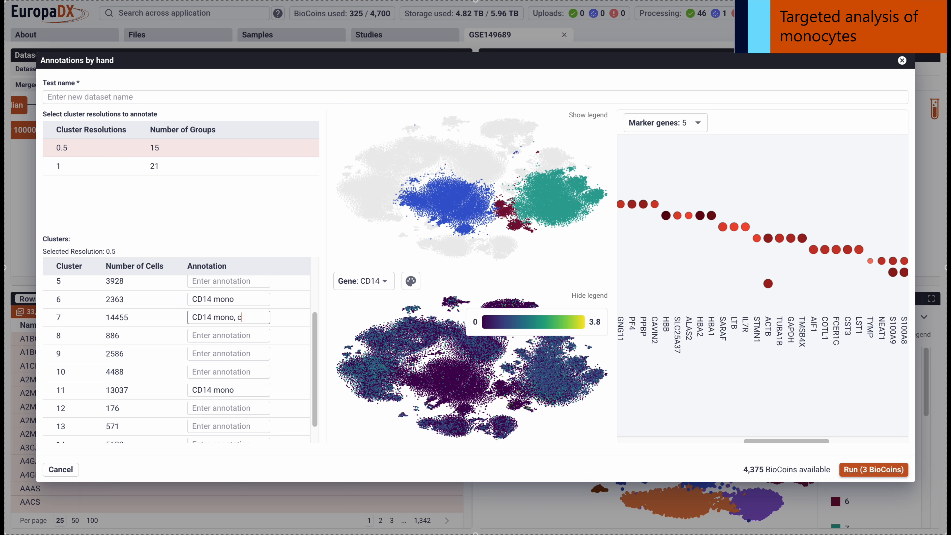
type(", classical")
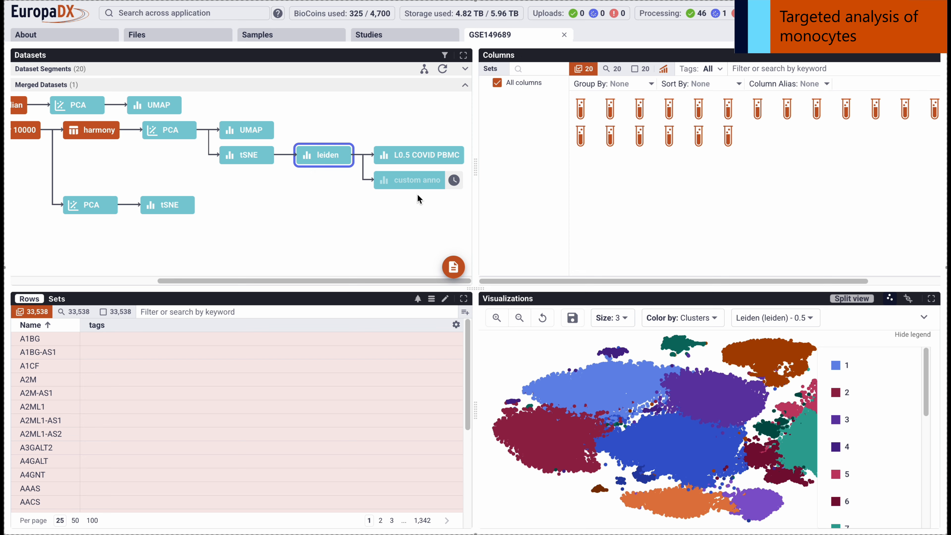
Enlarge the sample columns area and review the sample annotations table, including the annotation columns further along.
left_click_drag(472, 164, 273, 164)
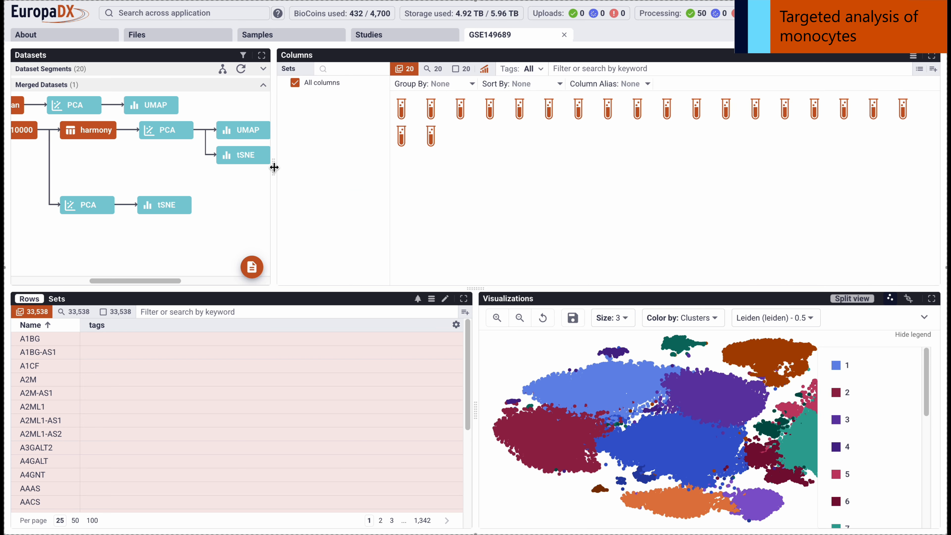
left_click(912, 56)
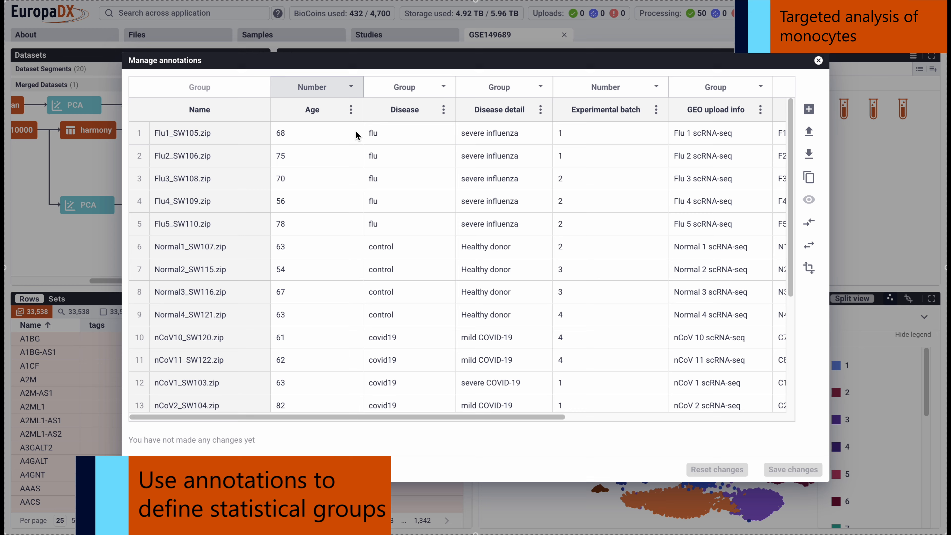
scroll(725, 168, "right", 4)
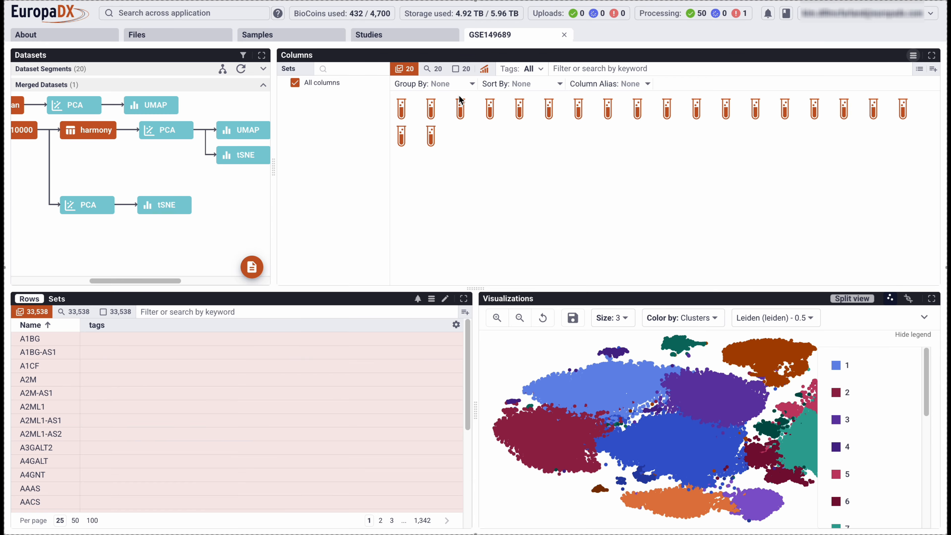
Group the samples by Disease and save the grouping as a column set named disease.
left_click(434, 85)
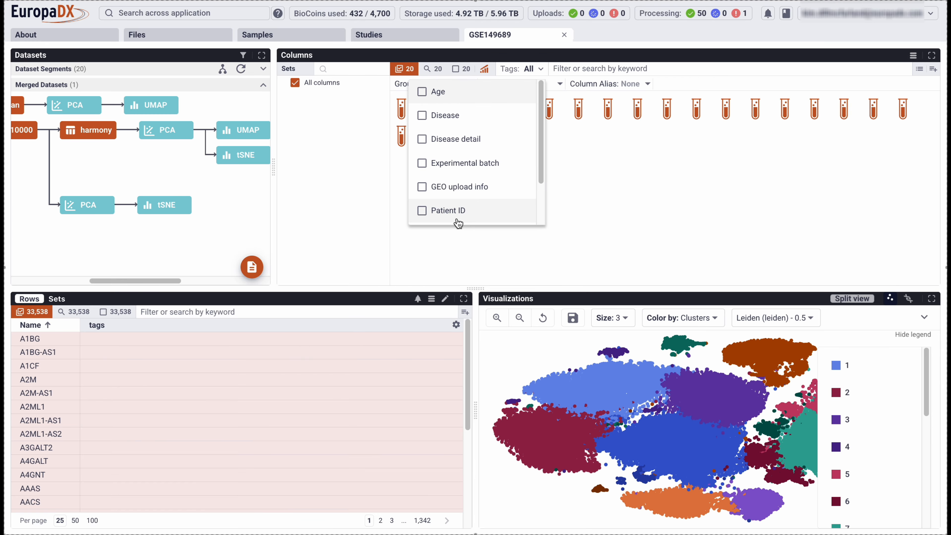
left_click(445, 117)
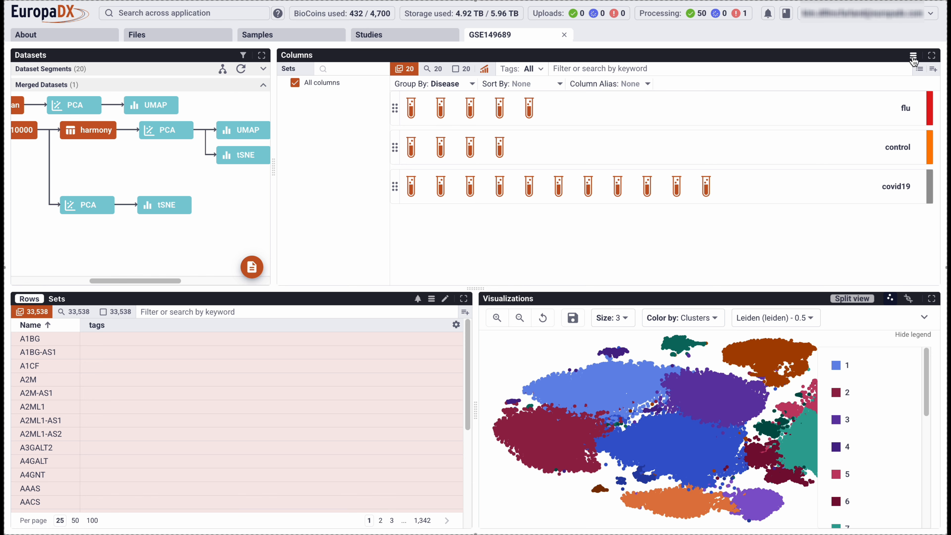
left_click(933, 69)
type("disease")
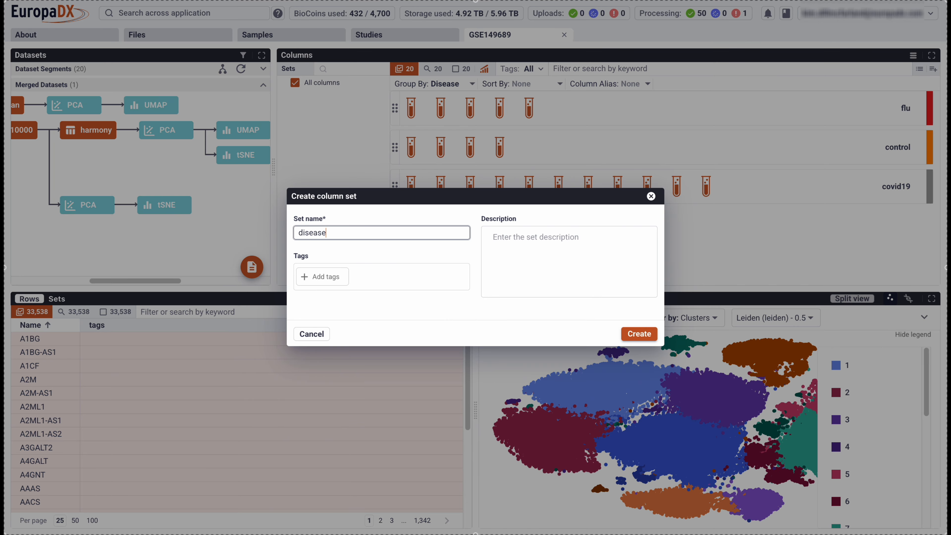
left_click(638, 334)
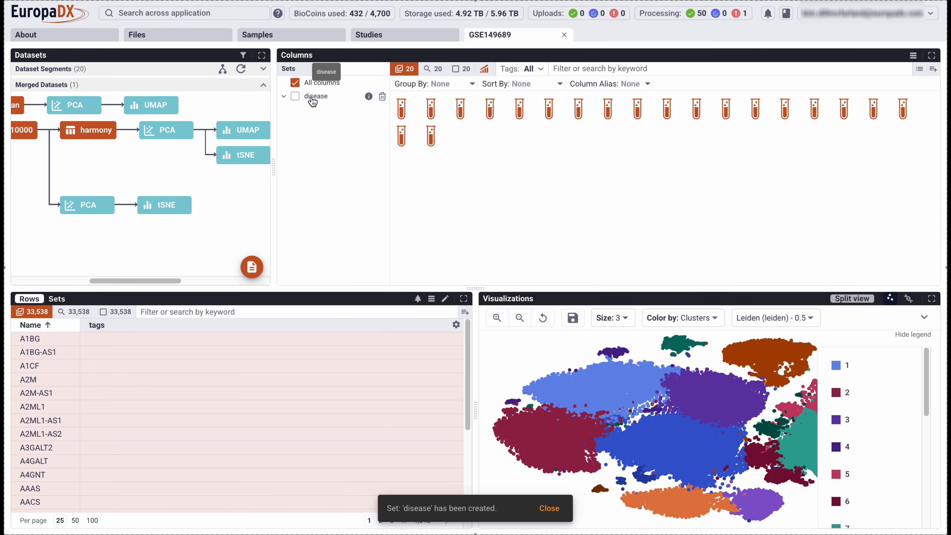
Select the disease column set and set up a statistical test comparing the control and covid19 groups.
left_click(315, 96)
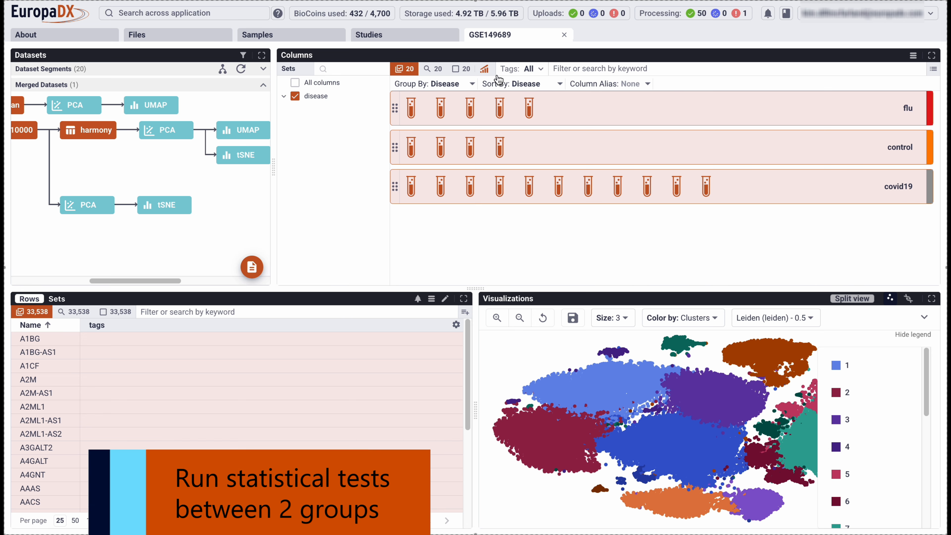
left_click(484, 70)
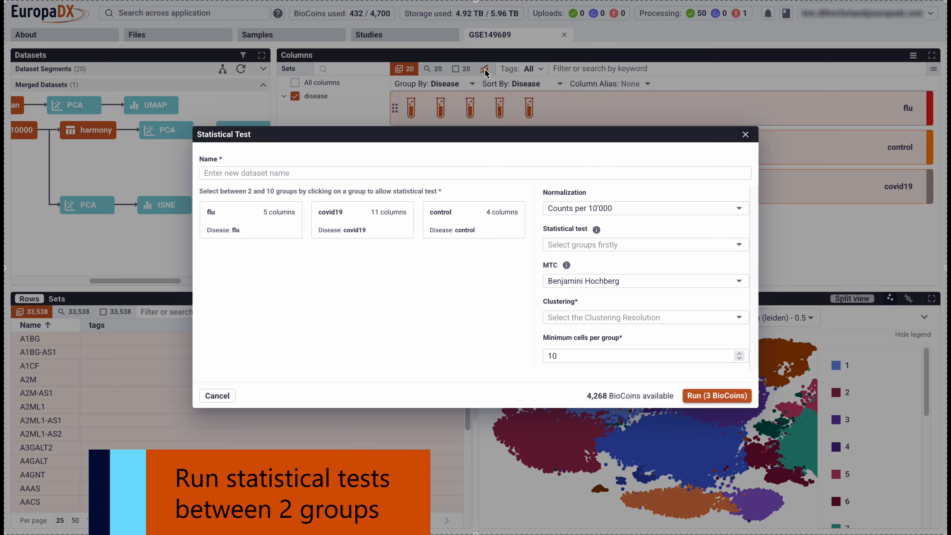
left_click(451, 226)
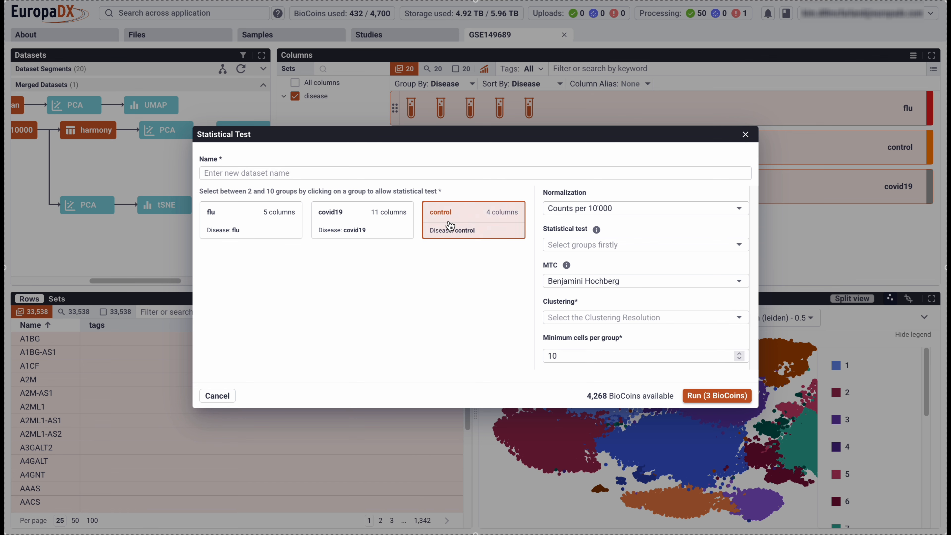
left_click(352, 220)
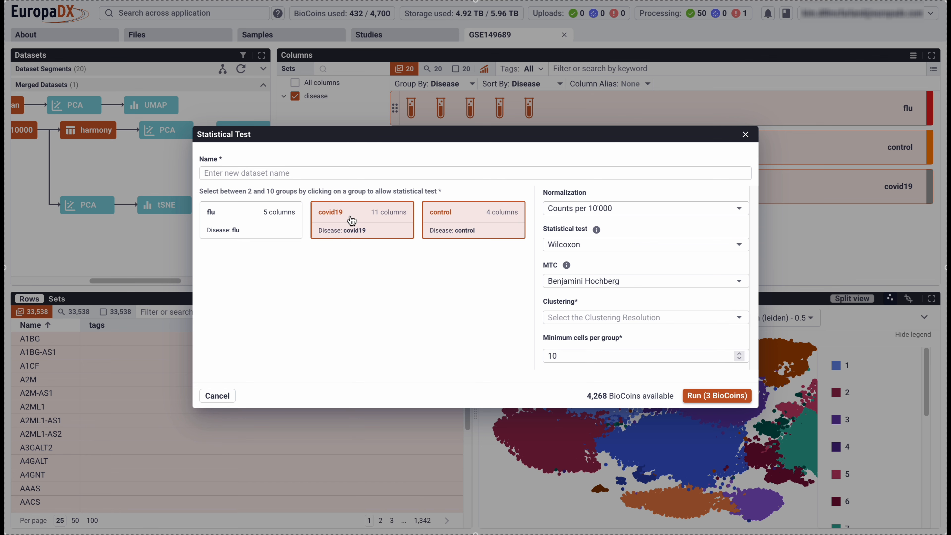
Inspect the available normalization, statistical test and MTC options for the two-group comparison.
left_click(601, 209)
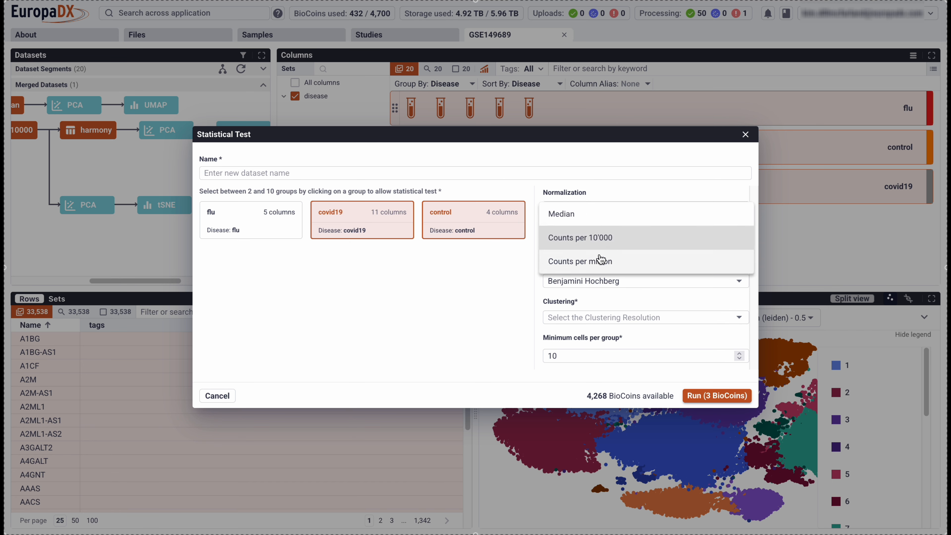
left_click(620, 176)
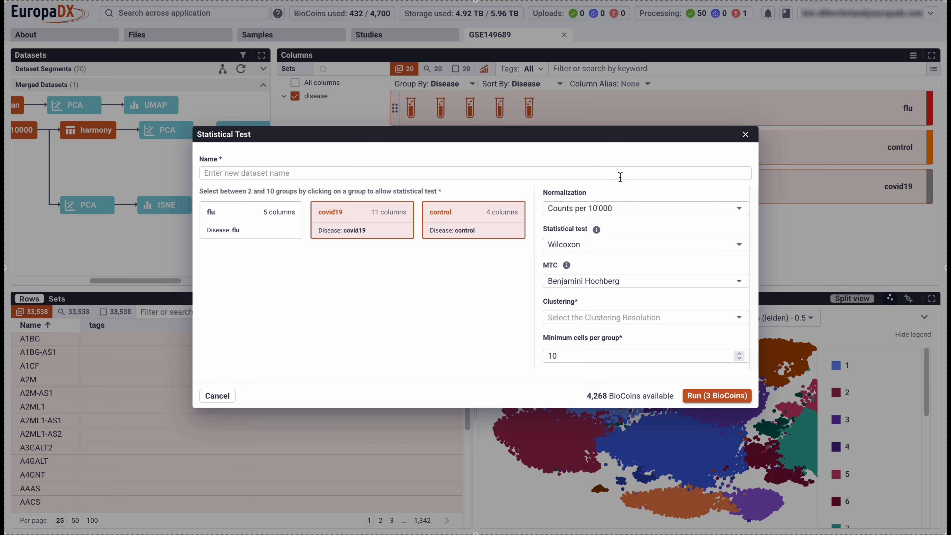
left_click(611, 245)
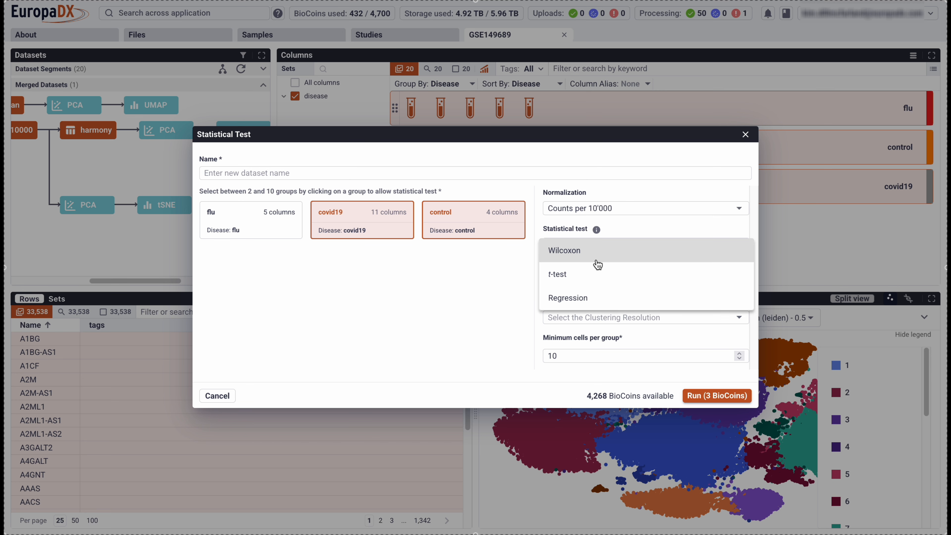
left_click(487, 265)
left_click(578, 285)
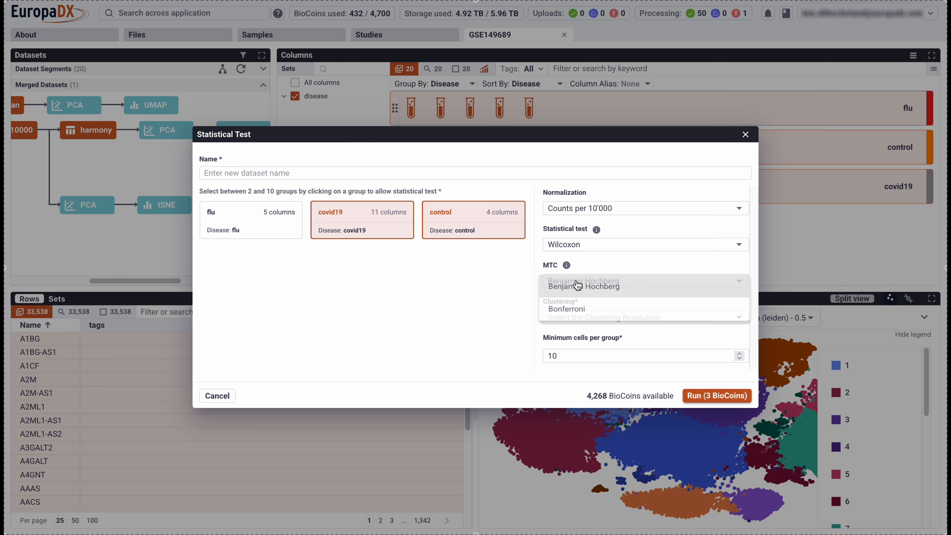
left_click(494, 286)
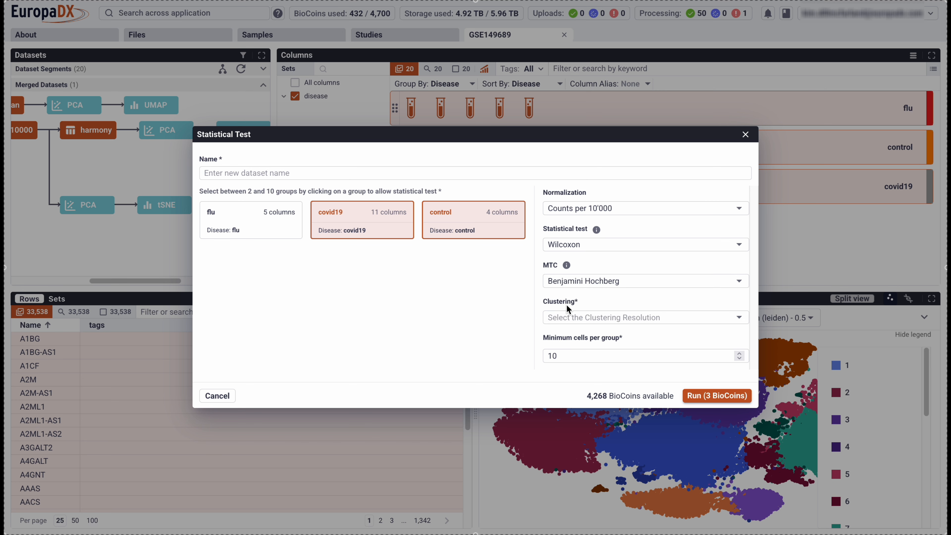
Set the clustering resolution of the statistical test to 0.5.
left_click(572, 321)
left_click(562, 328)
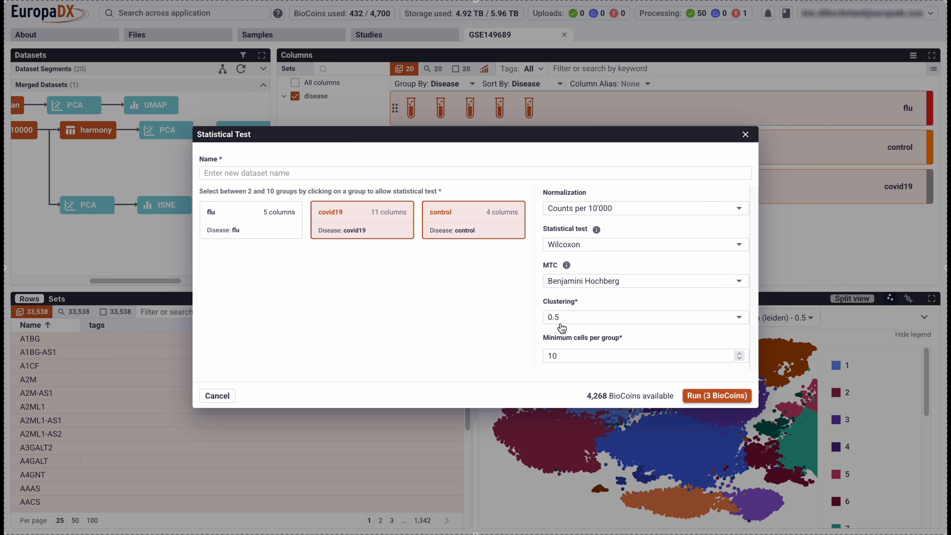
left_click(578, 361)
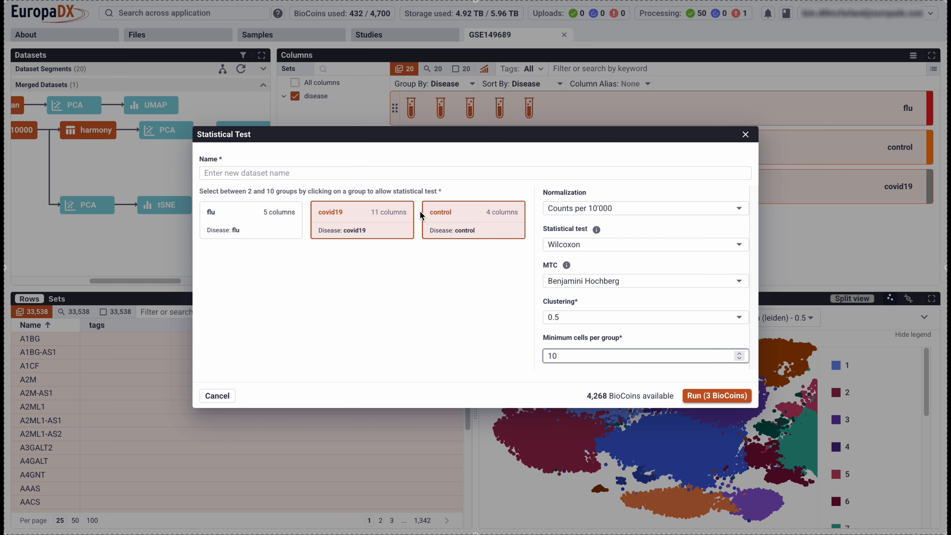
Add the flu group to the comparison and change the statistical test to Wilcoxon(all by all).
left_click(254, 221)
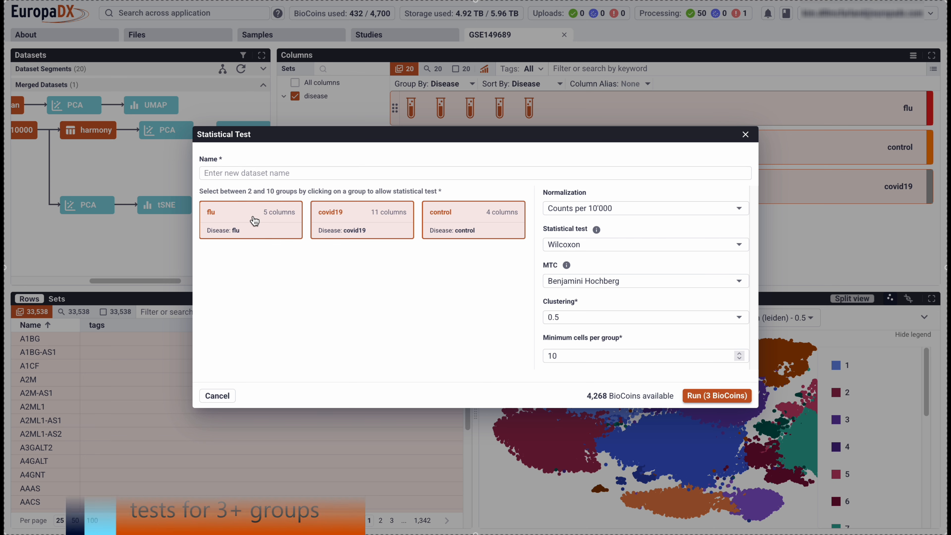
left_click(572, 248)
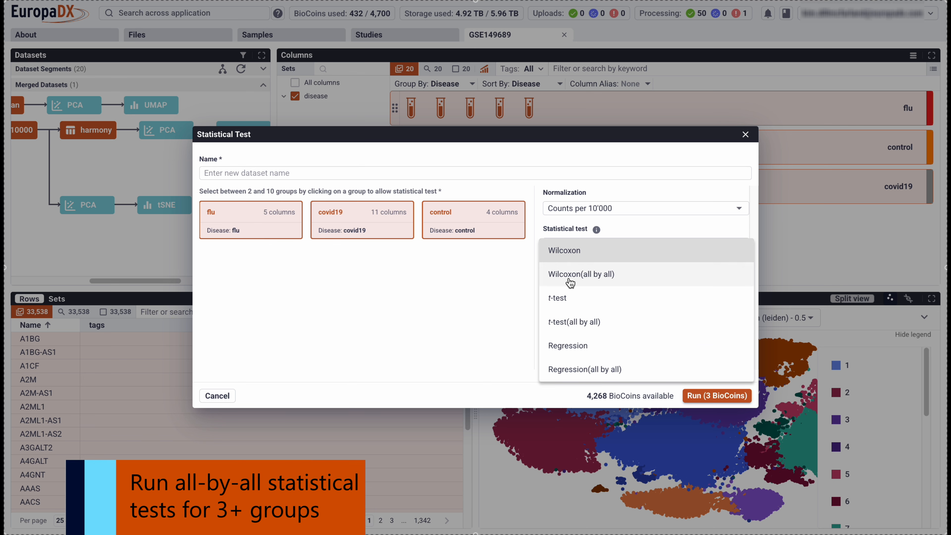
left_click(559, 275)
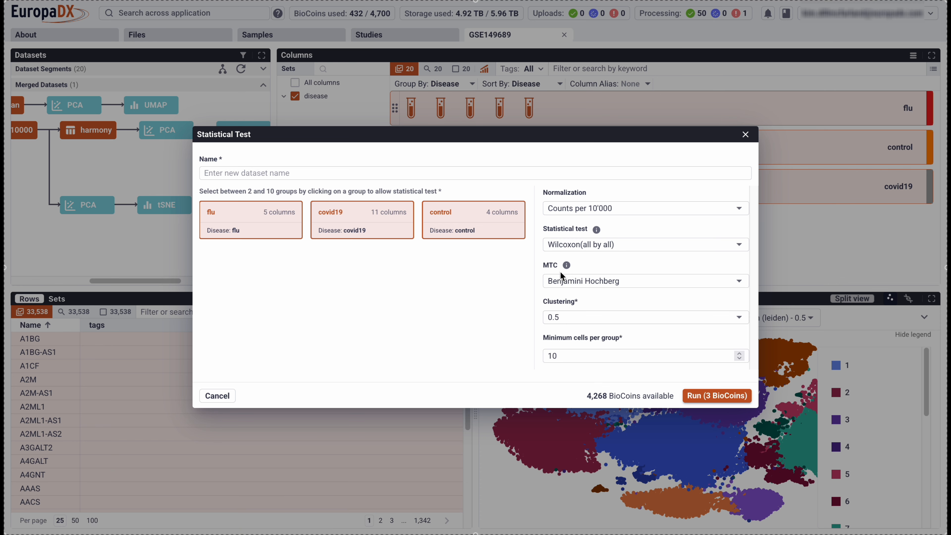
Name the statistical test disease wilcoxon and run it, and give the dataset tree more width.
left_click(396, 174)
type("disease wilcoxon")
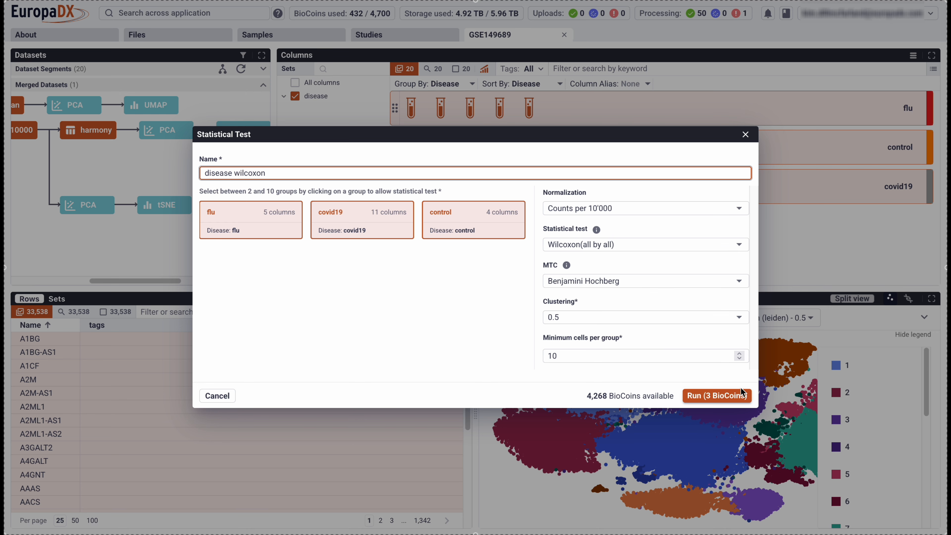
left_click(717, 396)
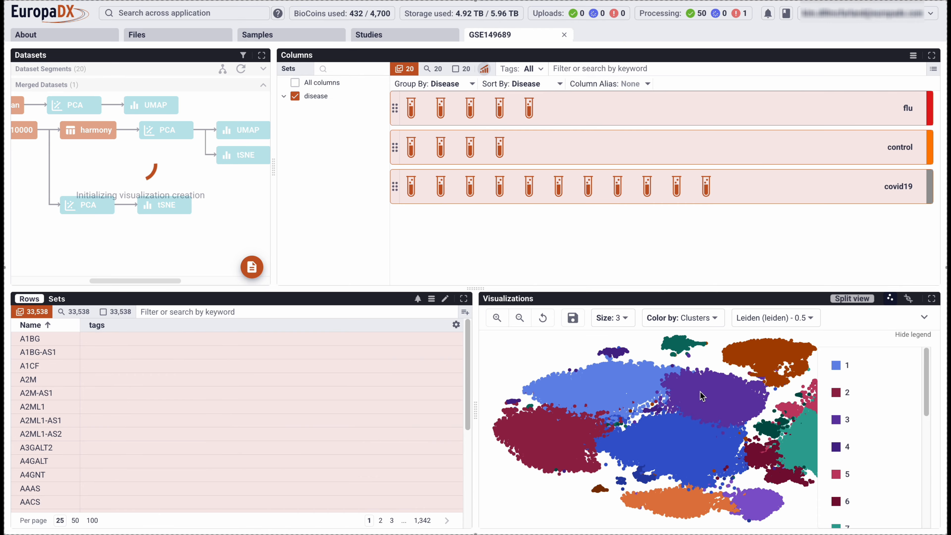
left_click_drag(273, 165, 465, 171)
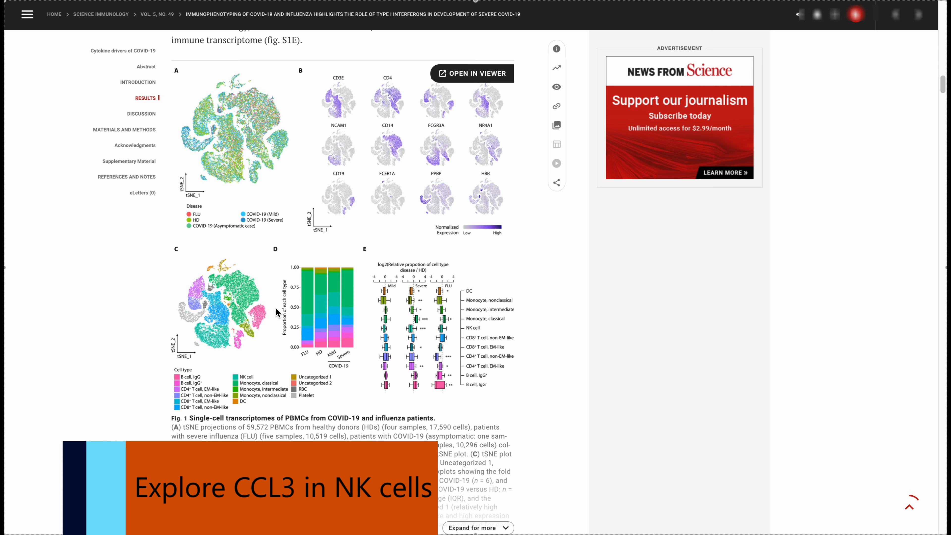
Examine the cell type clusters and proportions in Fig. 1 of the Science Immunology article on COVID-19 and influenza.
scroll(275, 308, "up", 4)
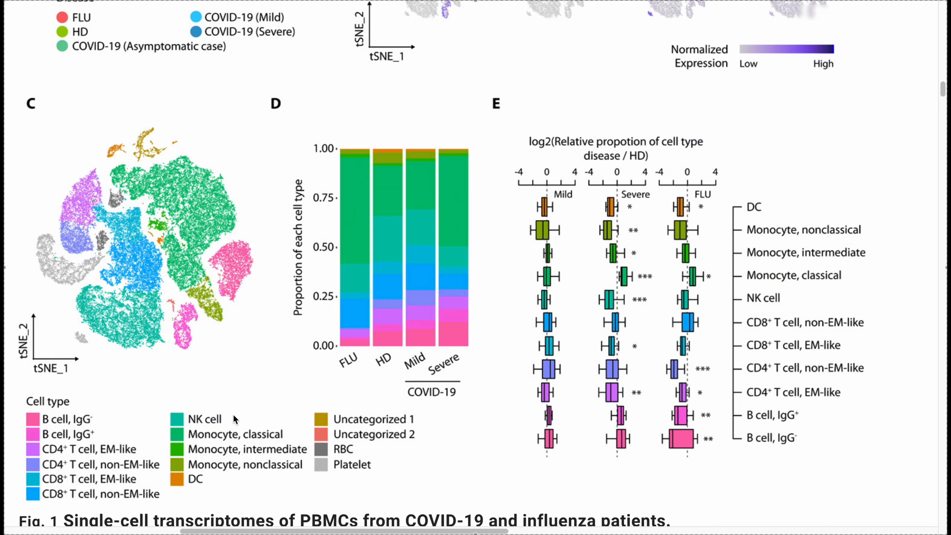
scroll(233, 415, "down", 20)
scroll(233, 415, "up", 1)
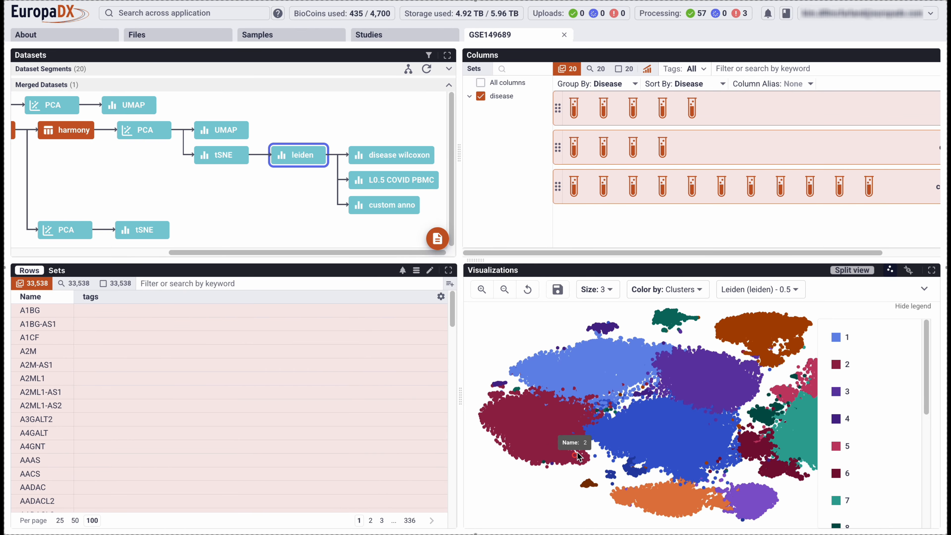
Open the L0.5 COVID PBMC annotation in EuropaDX and highlight the NK_16hi cells in the plot.
left_click(387, 183)
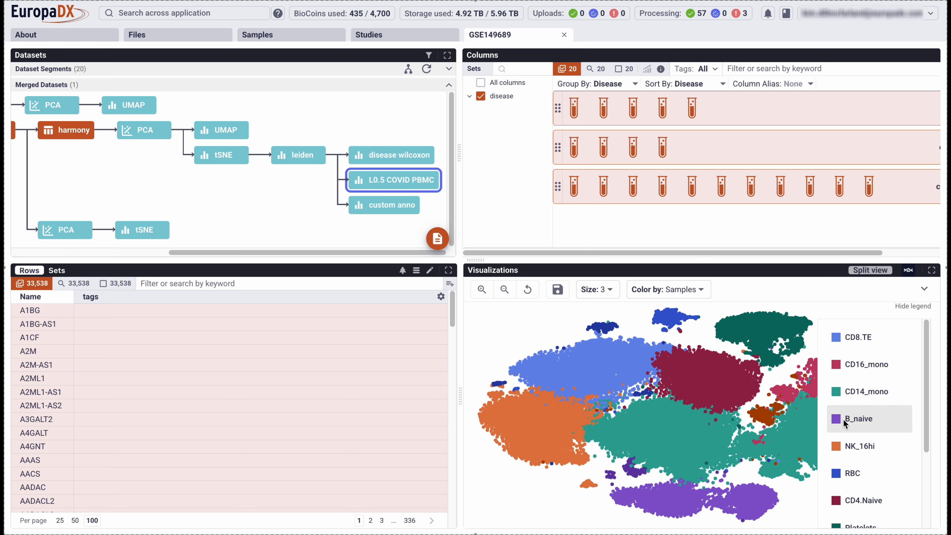
left_click(833, 451)
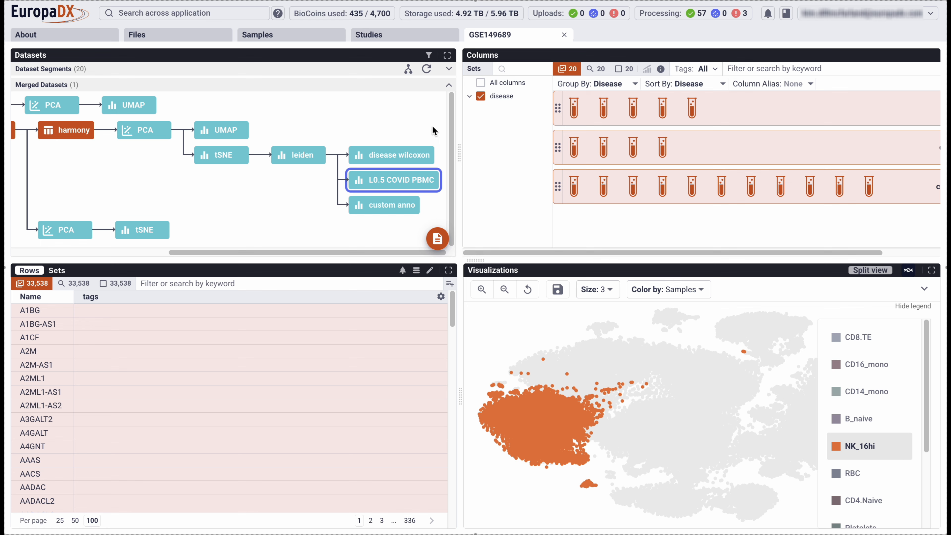
Open the marker genes plot of the disease wilcoxon results and show cluster group 2.
left_click(387, 156)
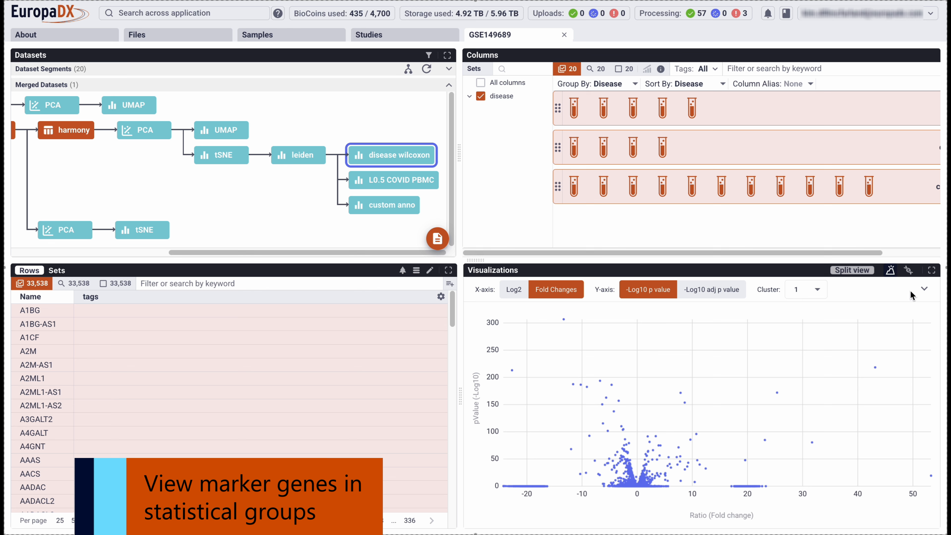
left_click(908, 270)
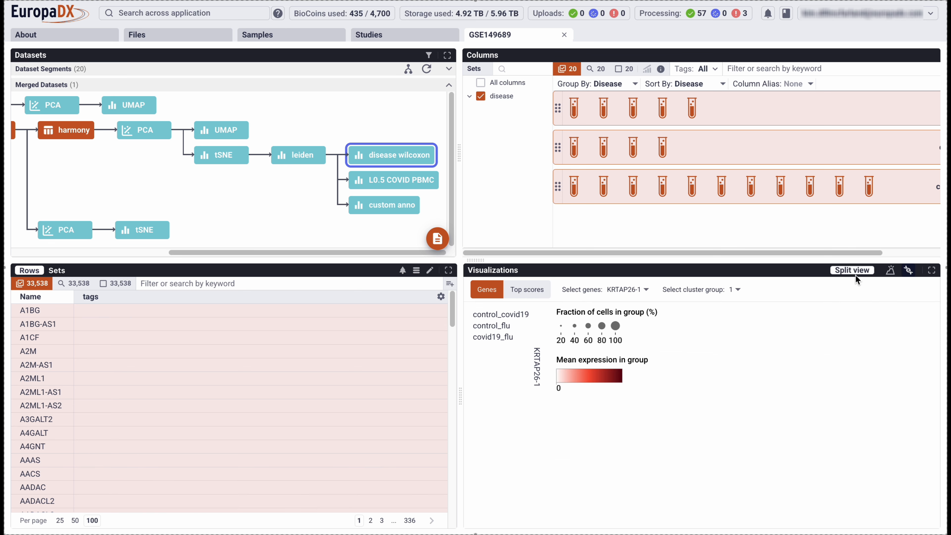
left_click(739, 295)
left_click(735, 319)
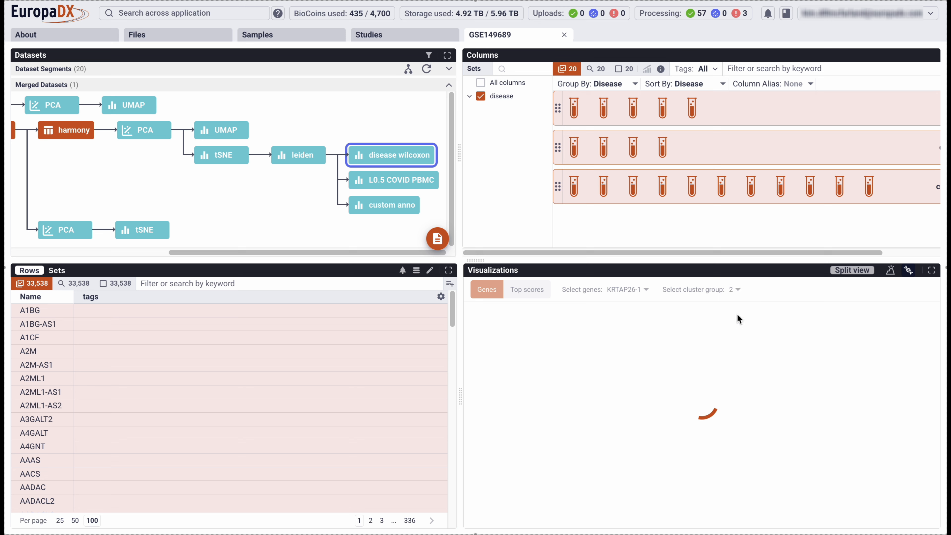
Replace KRTAP26-1 with CCL3 as the only gene shown in the marker genes plot for cluster group 2.
left_click(645, 294)
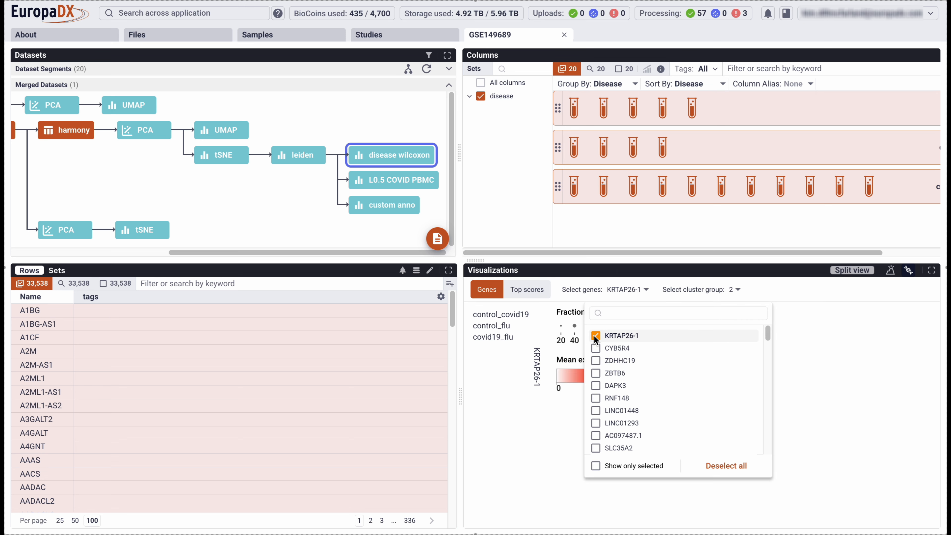
left_click(596, 335)
left_click(596, 314)
type("ccl3")
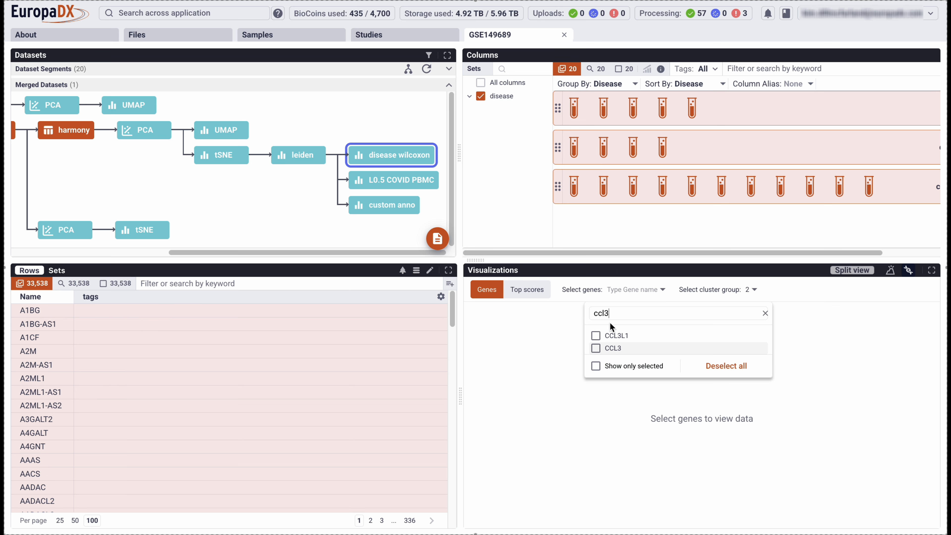
left_click(595, 347)
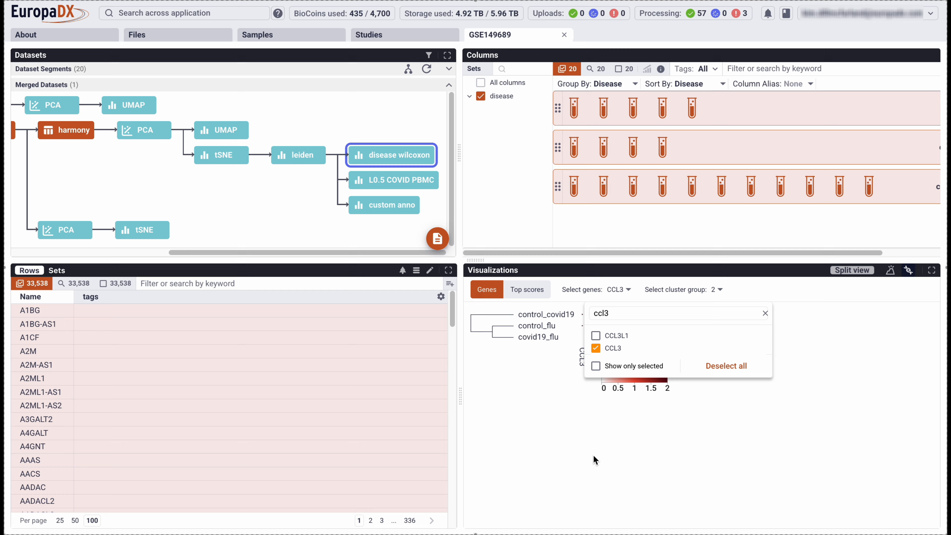
left_click(570, 343)
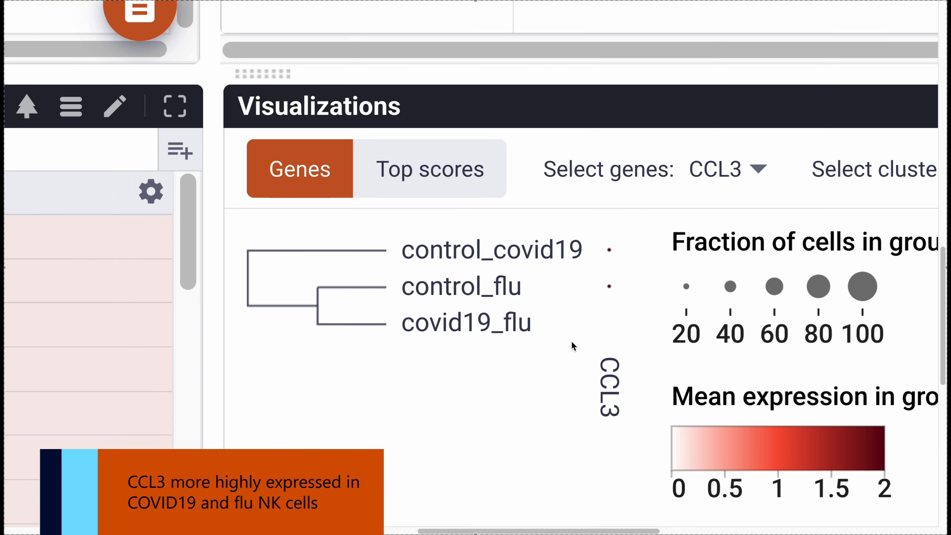
mouse_move(583, 314)
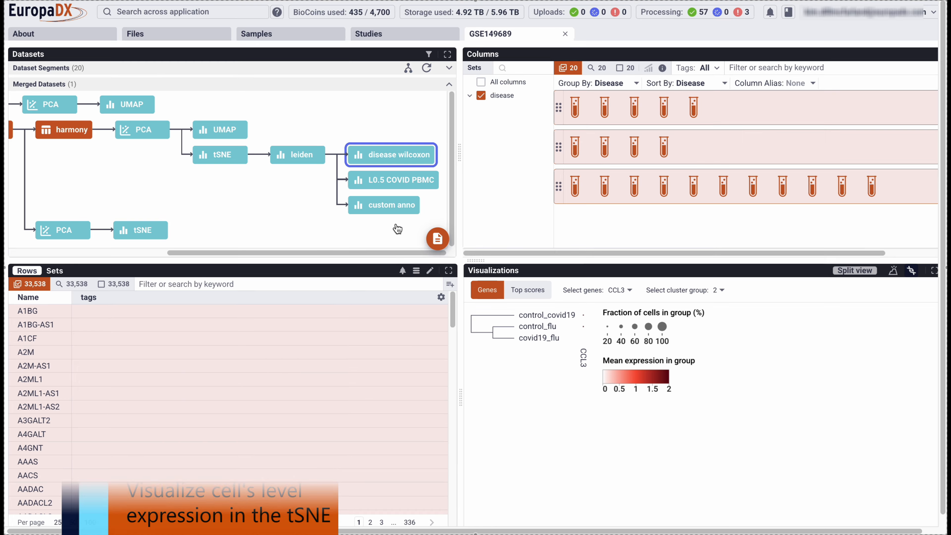
Open the leiden result and color its tSNE plot by the expression of CCL3.
left_click(299, 161)
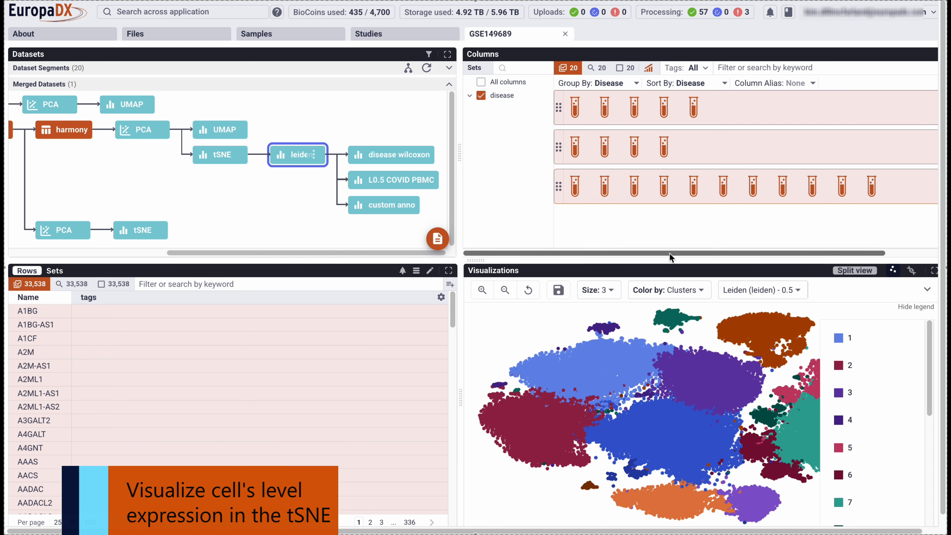
left_click(700, 291)
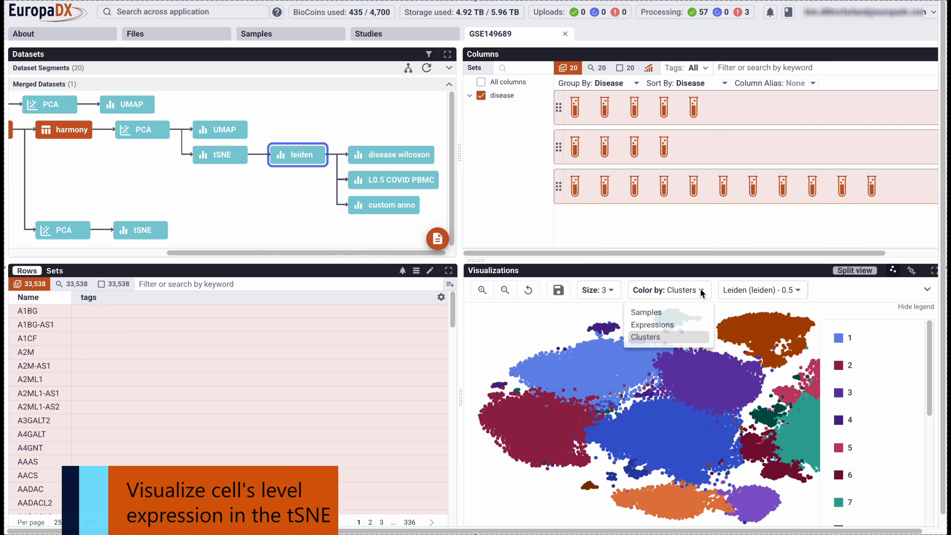
left_click(669, 325)
left_click(766, 290)
type("ccl")
type("2")
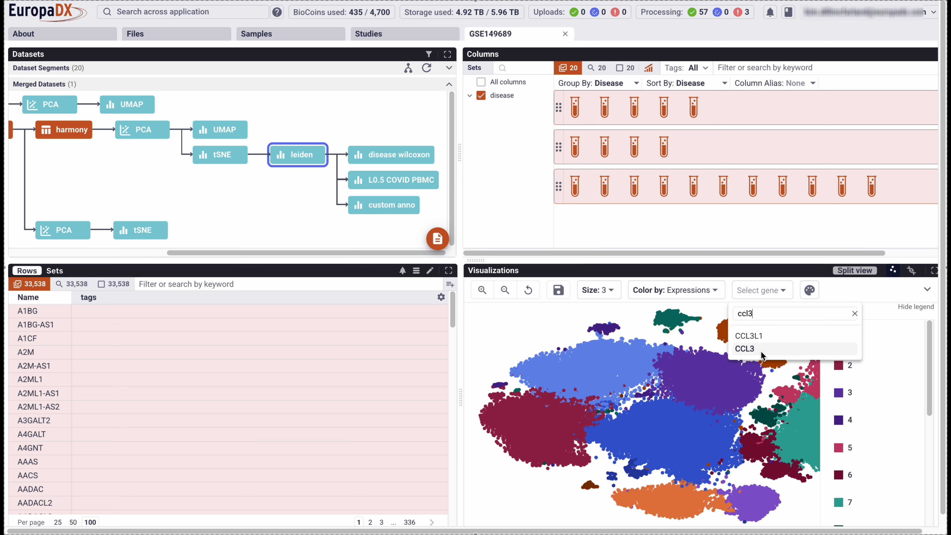
left_click(748, 347)
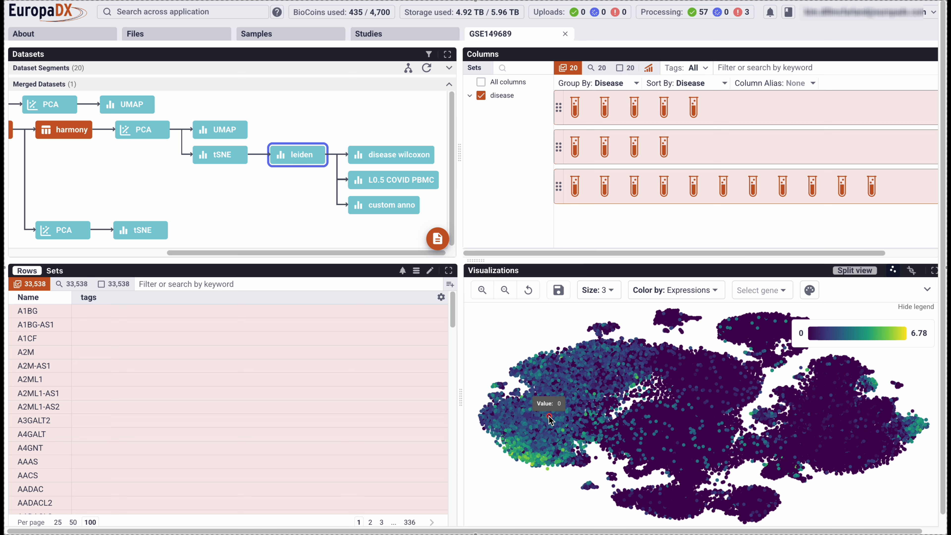
Open the disease wilcoxon volcano plot with its additional options and enlarge the visualization to the full workspace.
left_click(382, 158)
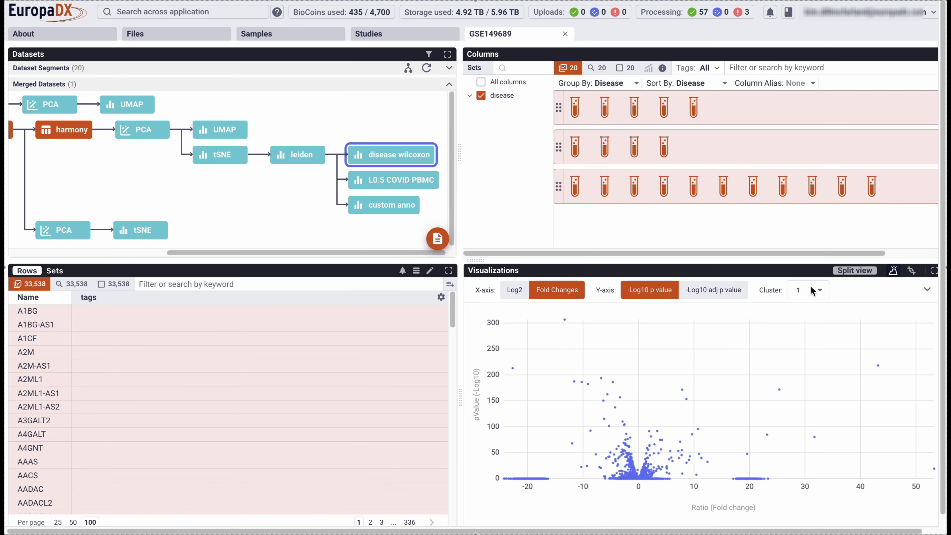
left_click(926, 289)
left_click(933, 271)
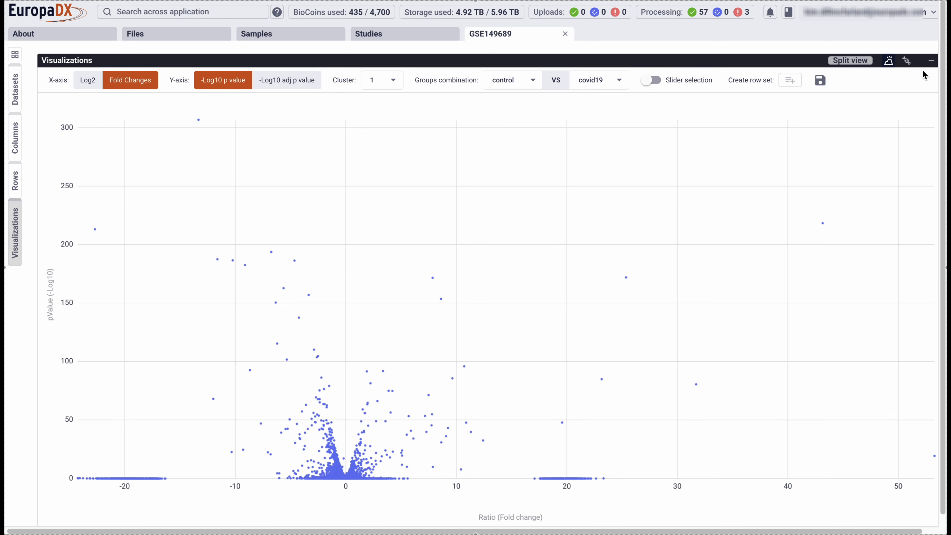
View the control versus flu comparison in the volcano plot and return to control versus covid19.
left_click(591, 84)
left_click(601, 109)
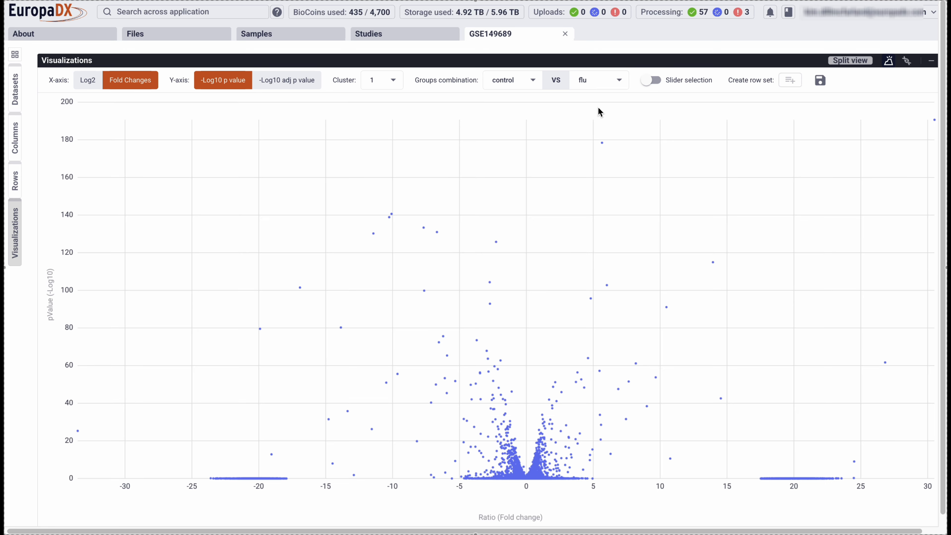
left_click(598, 85)
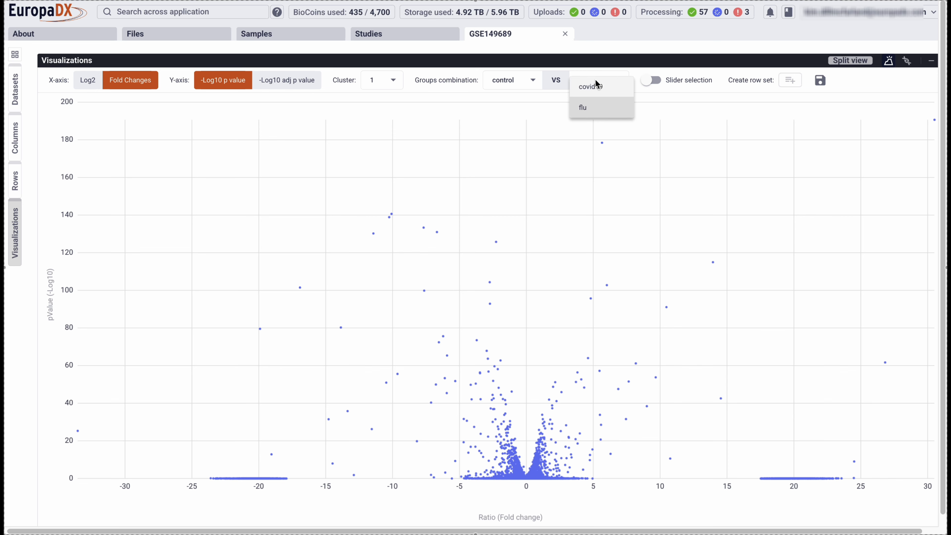
left_click(597, 86)
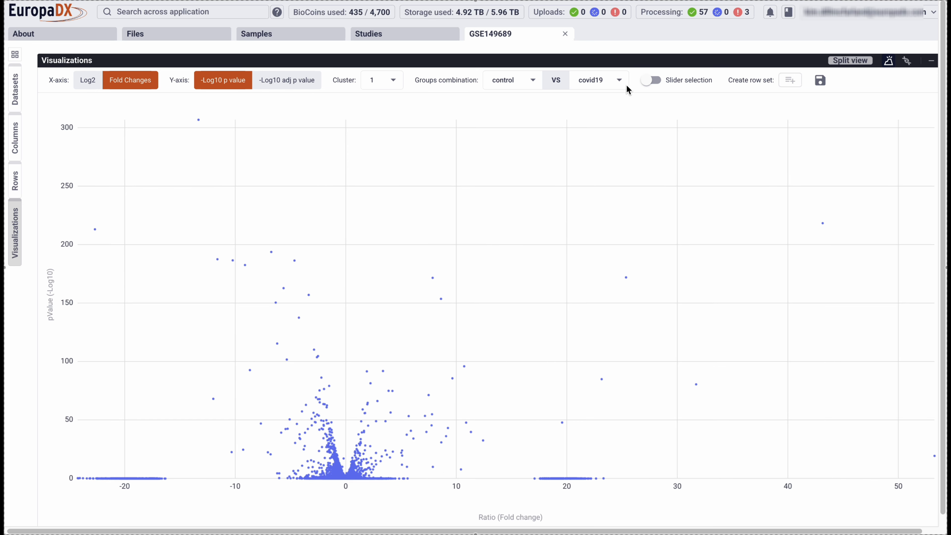
Enable slider selection on the volcano plot with a fold change threshold of 0 and a -Log10 p value threshold of 1.3.
left_click(652, 80)
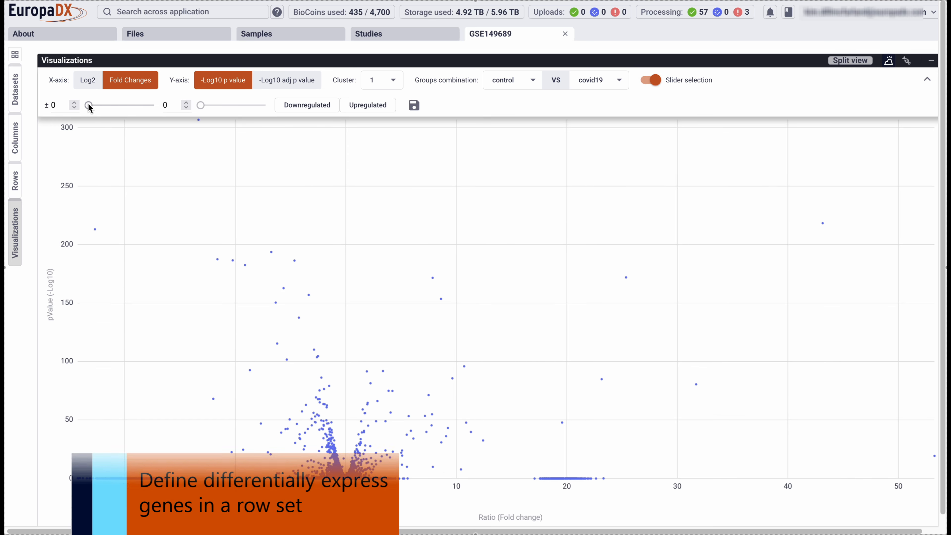
mouse_move(89, 105)
left_mouse_down()
mouse_move(110, 104)
mouse_move(86, 105)
left_mouse_up()
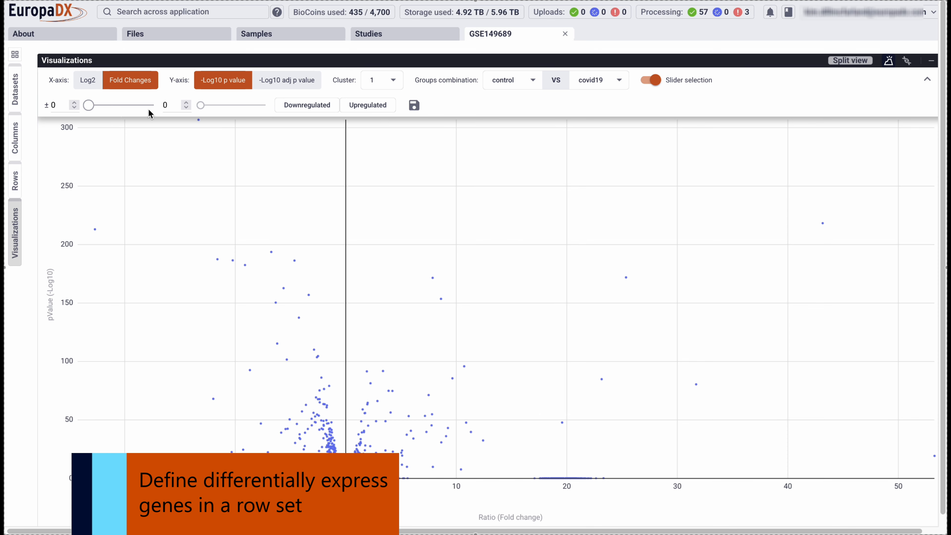
left_click_drag(202, 106, 179, 105)
left_click(159, 106)
type("1.3")
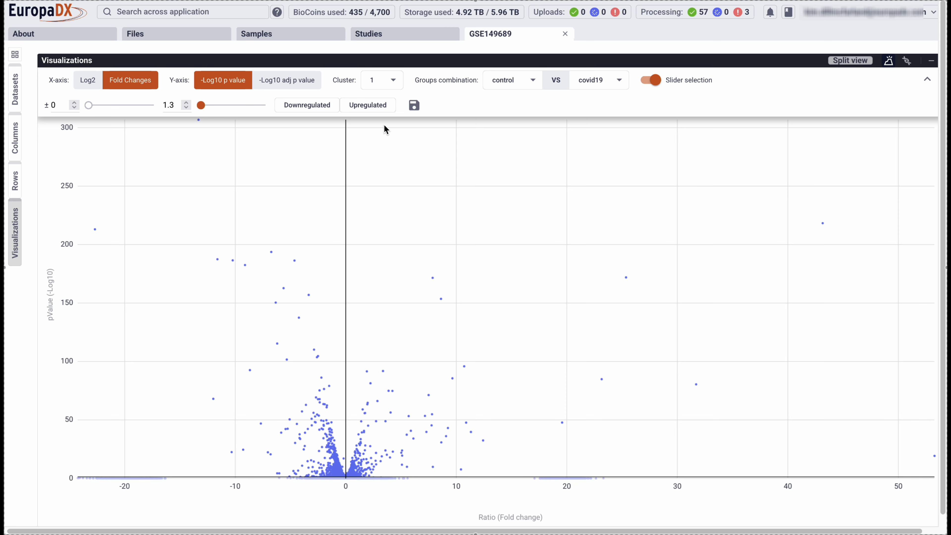
Create a row set of the upregulated genes named cluster1_covid_up, marked as a gene set with Name as gene name attribute.
left_click(376, 106)
type("cluter1_covid_up")
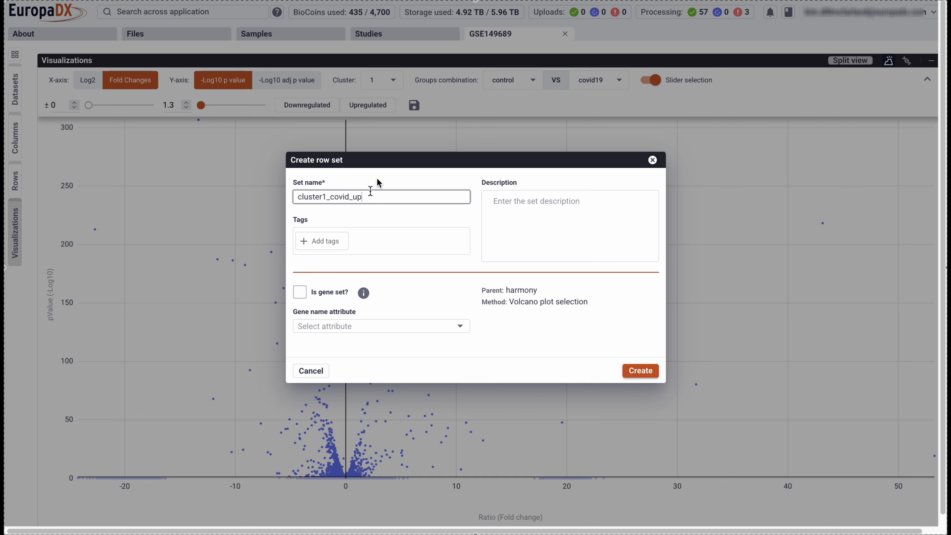
left_click(300, 292)
left_click(328, 331)
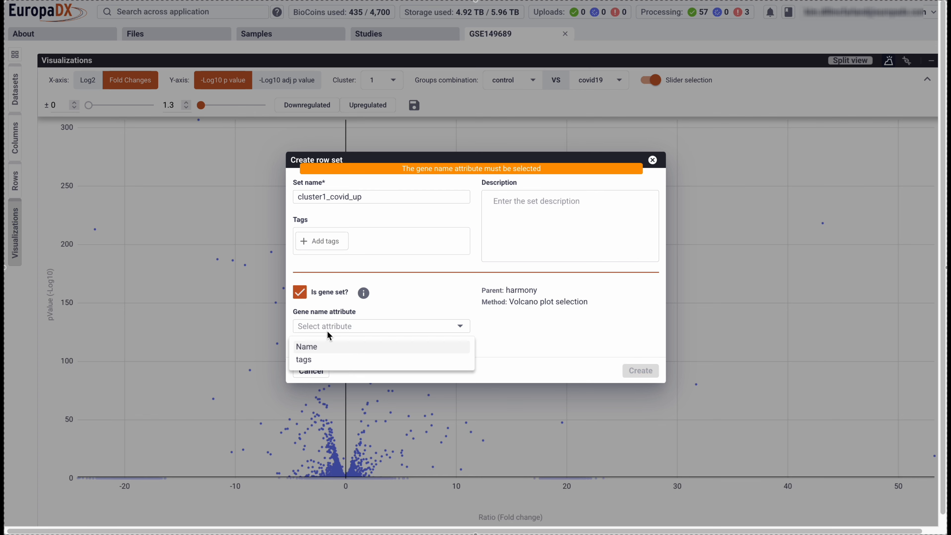
left_click(322, 347)
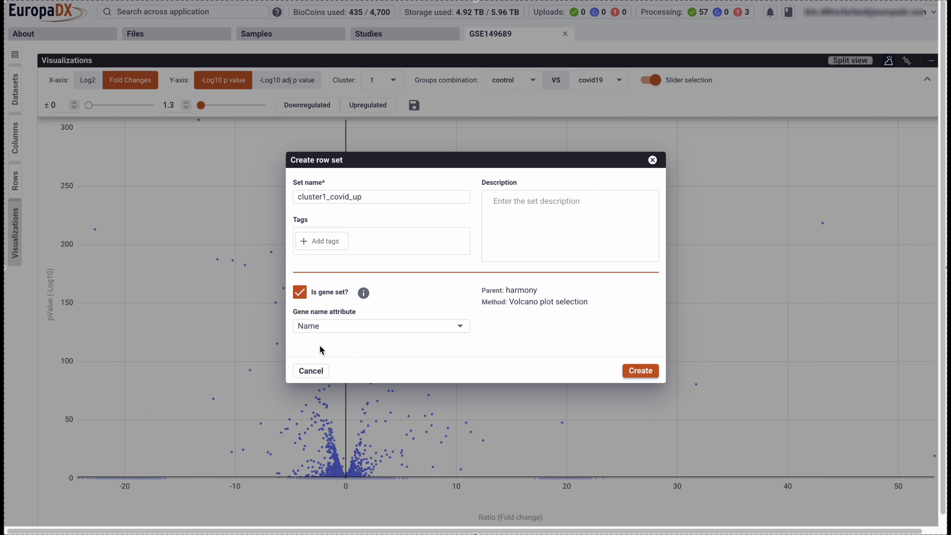
left_click(640, 371)
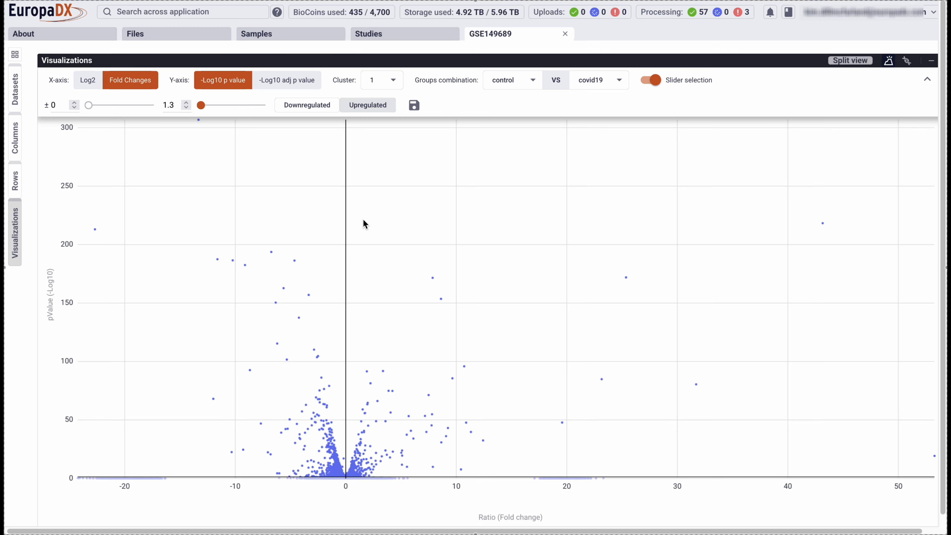
Return to the multi-panel workspace and show the list of row sets.
left_click(14, 53)
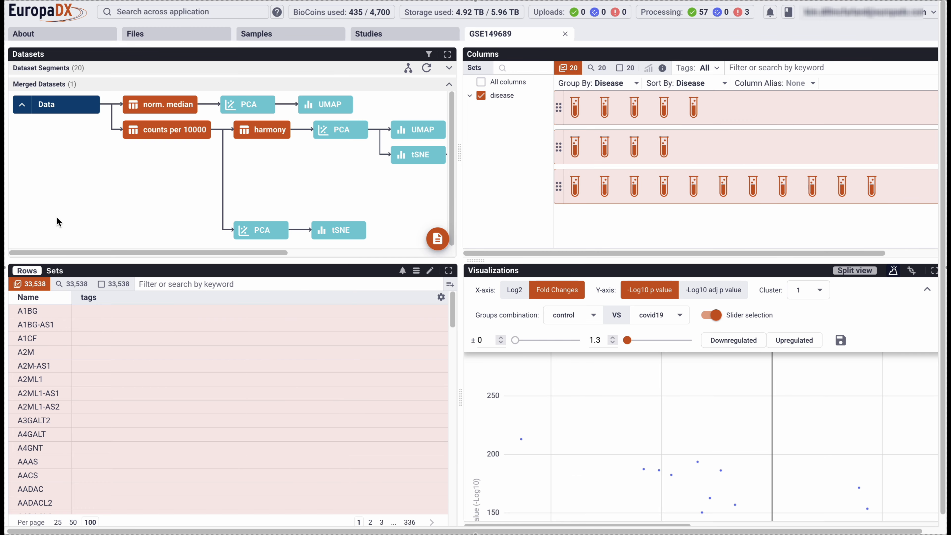
left_click(54, 270)
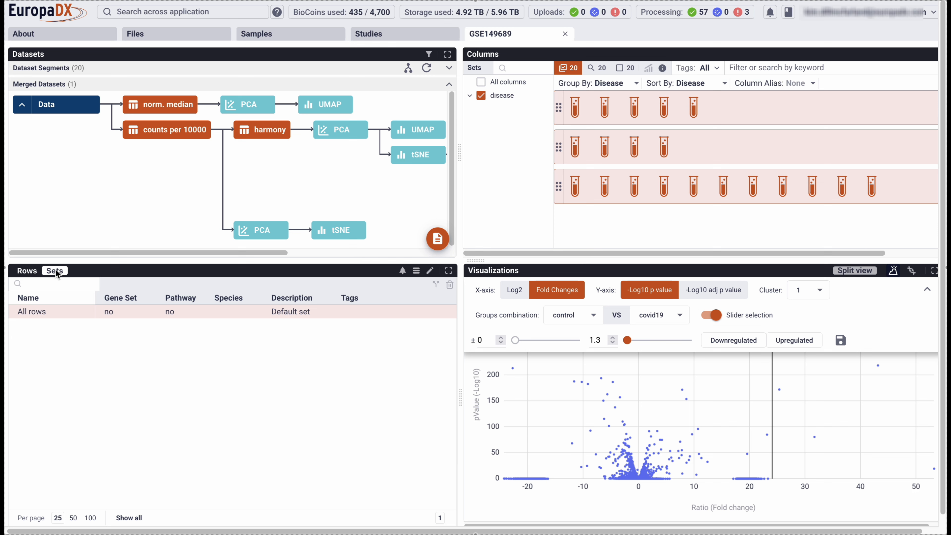